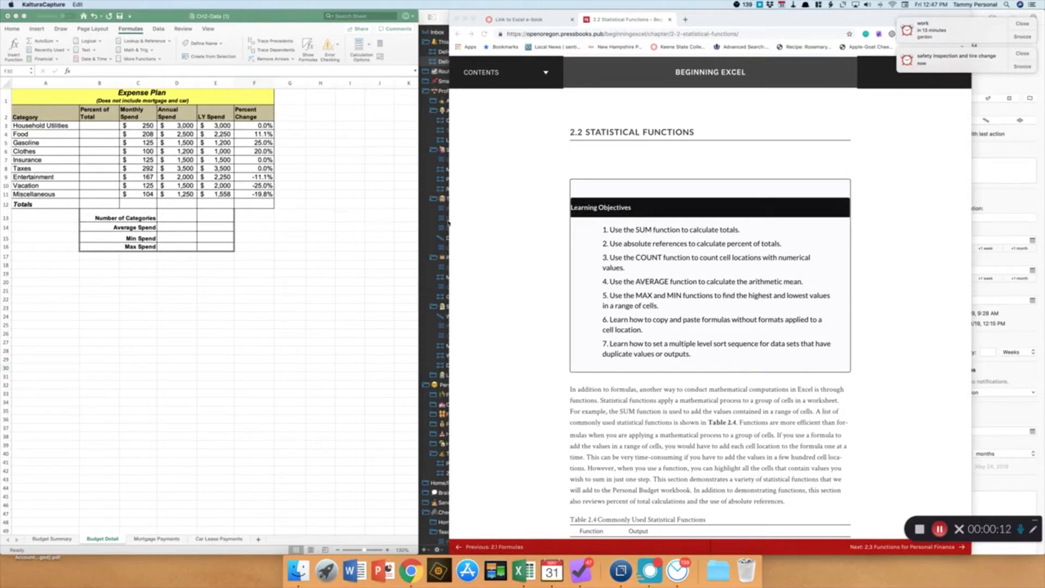
Total the Monthly Spend column in C12 using AutoSum
scroll(528, 259, down, 5)
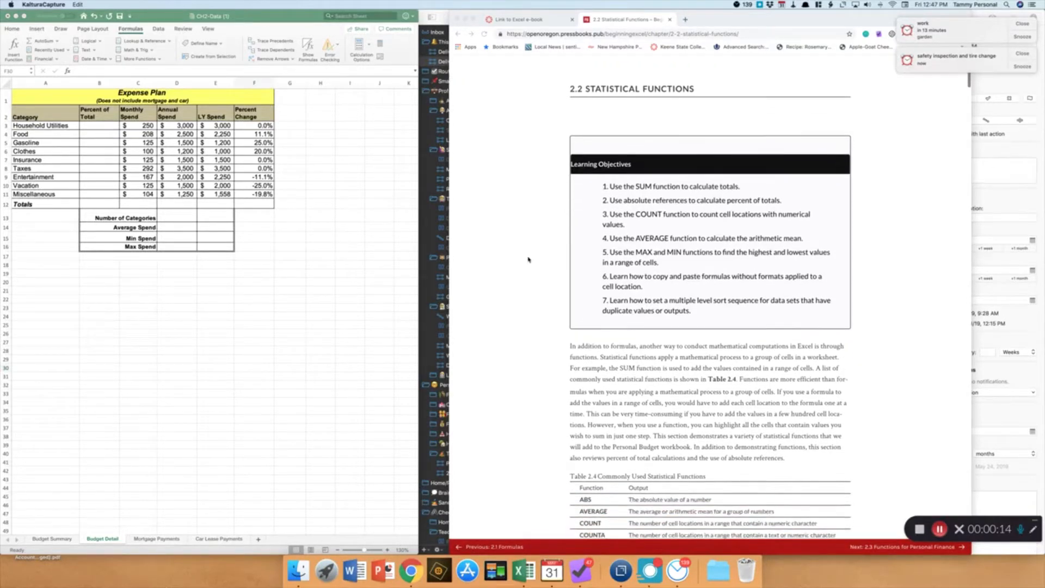
scroll(528, 260, down, 8)
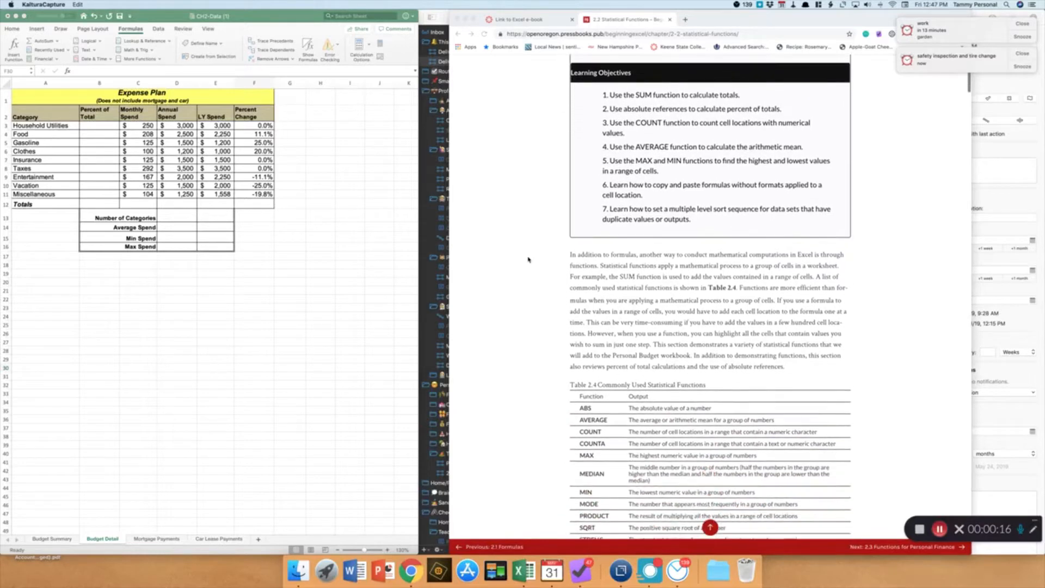
scroll(528, 260, down, 12)
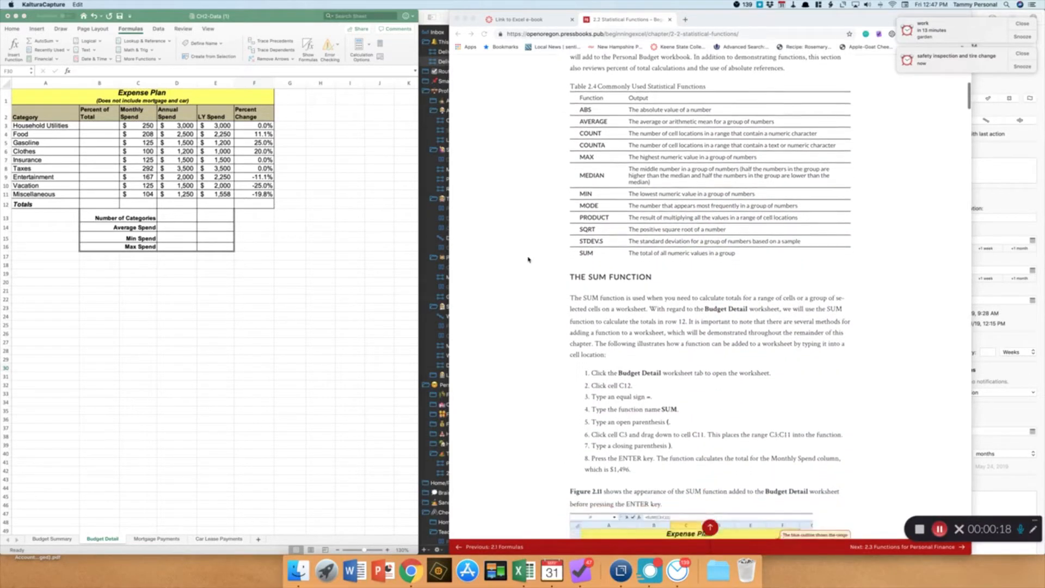
scroll(528, 260, down, 2)
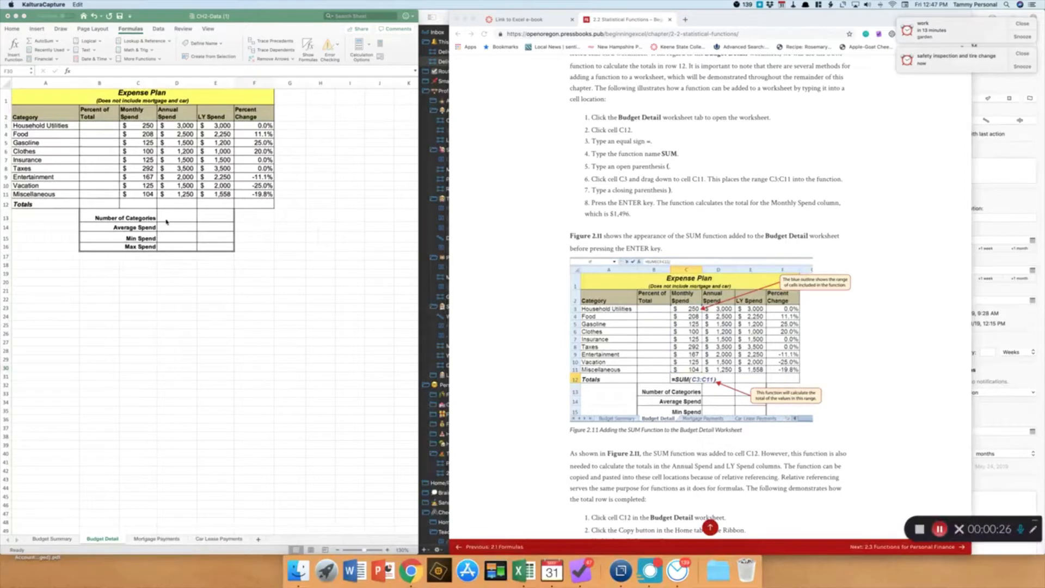
click(132, 205)
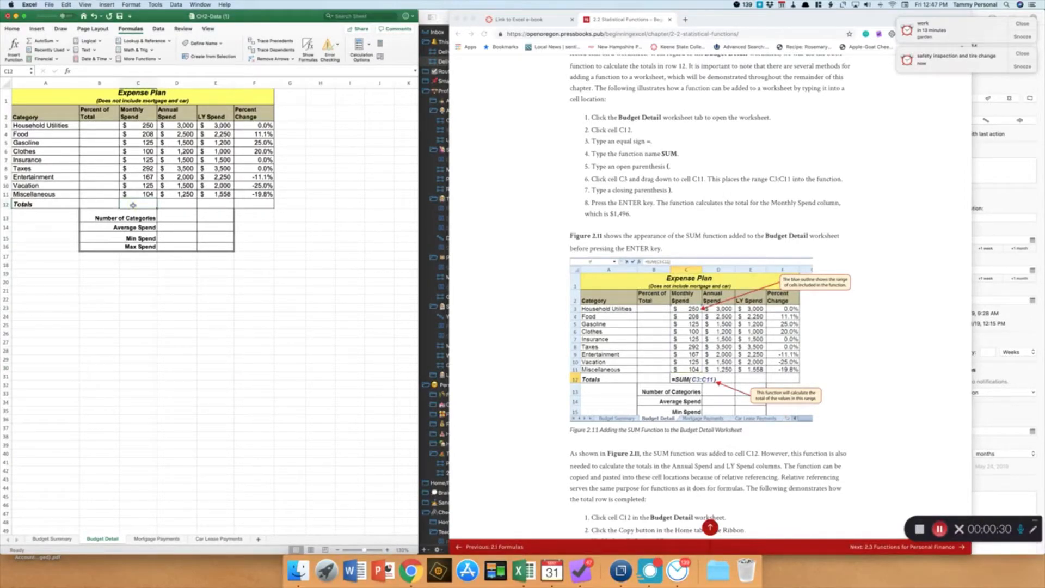
click(40, 45)
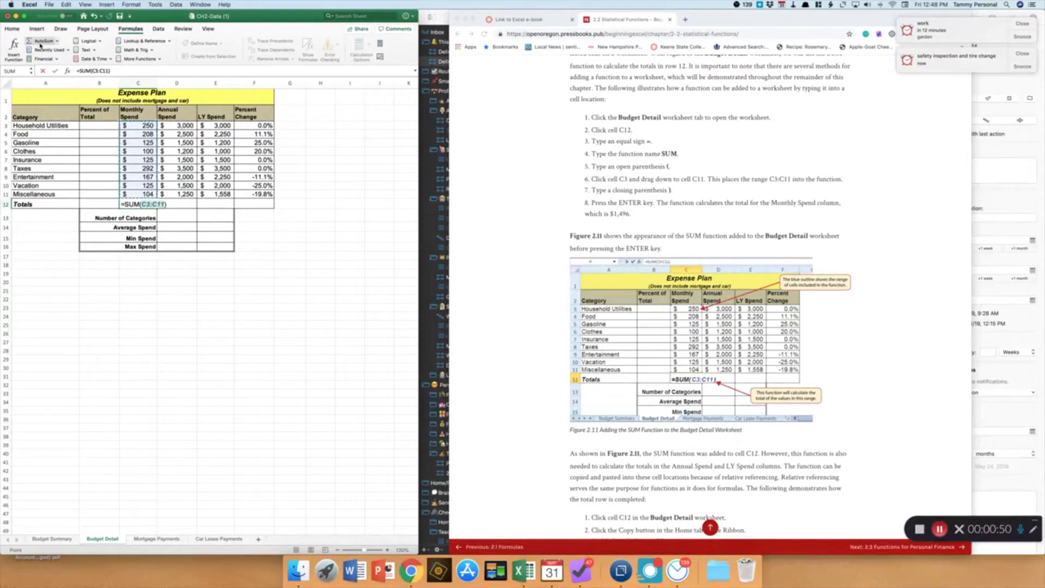
key(Return)
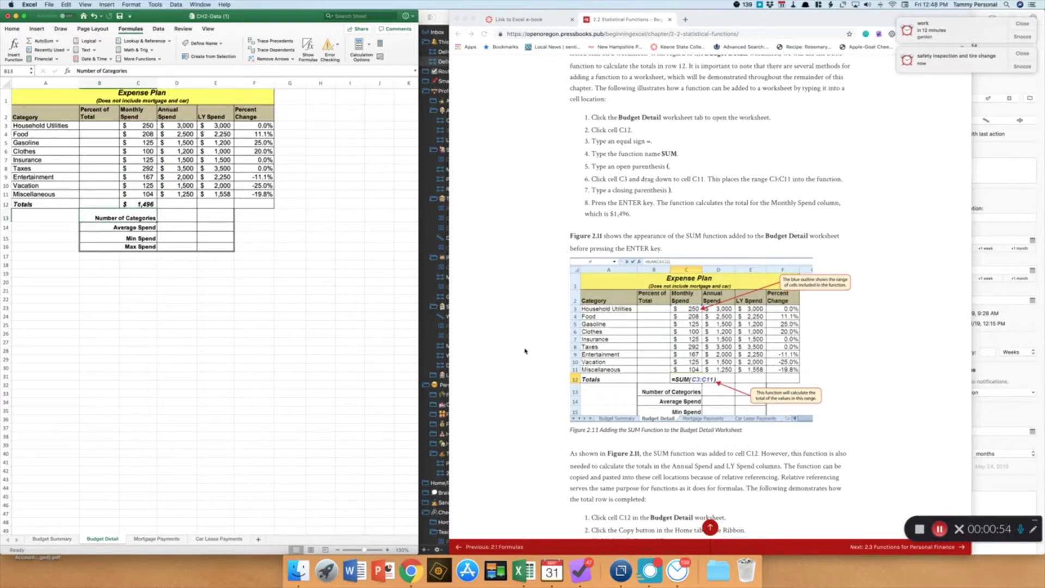
Copy the SUM formula from C12 into D12 and extend it into E12
scroll(526, 351, down, 10)
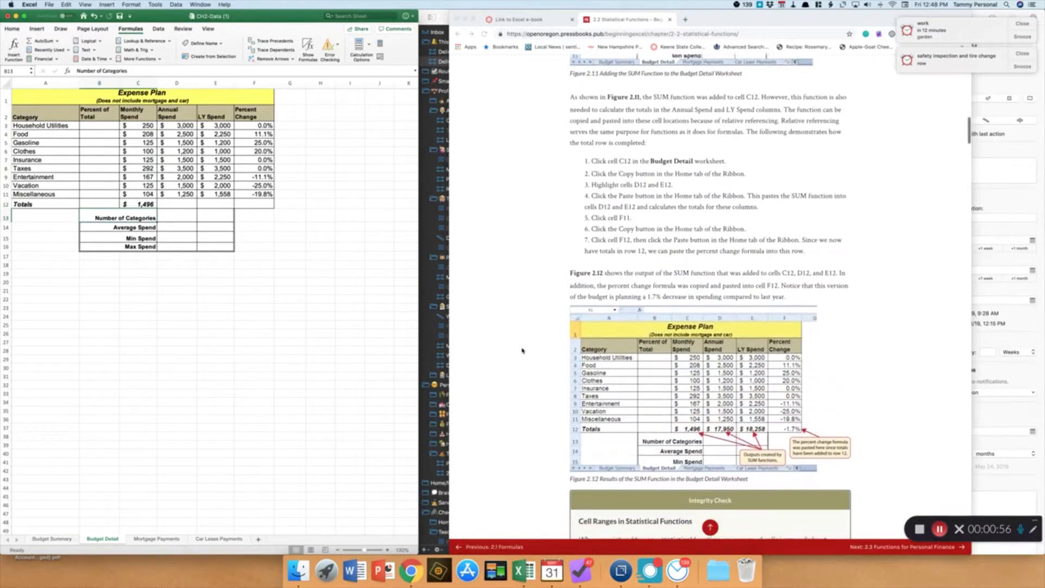
scroll(522, 351, down, 2)
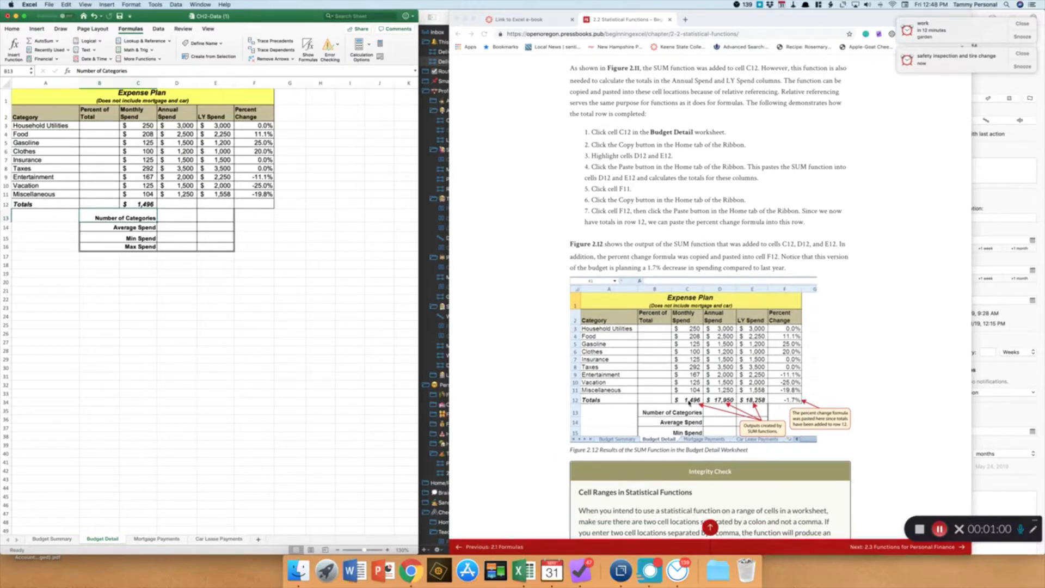
scroll(690, 403, down, 1)
scroll(691, 403, down, 2)
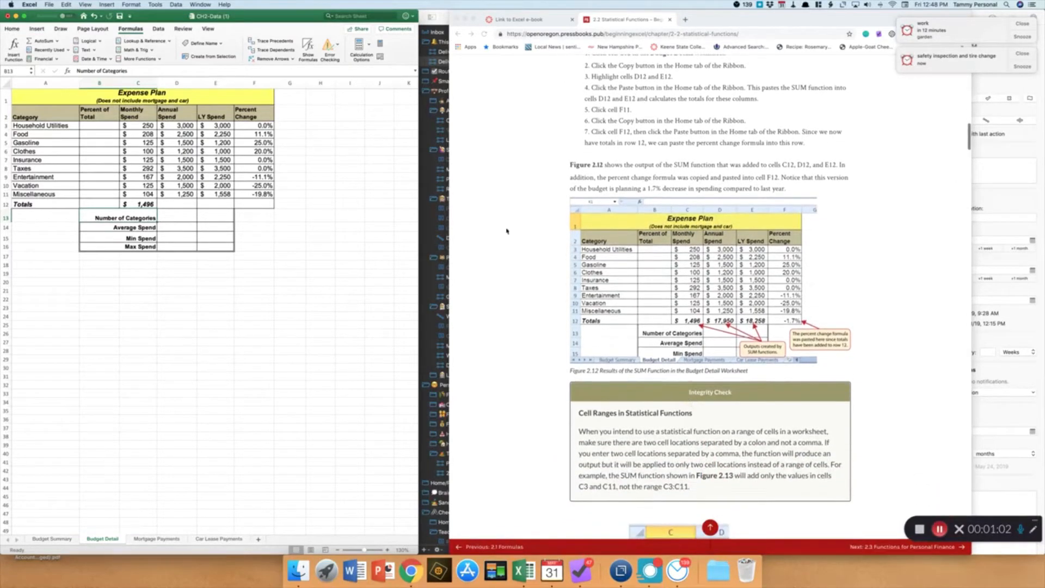
click(134, 206)
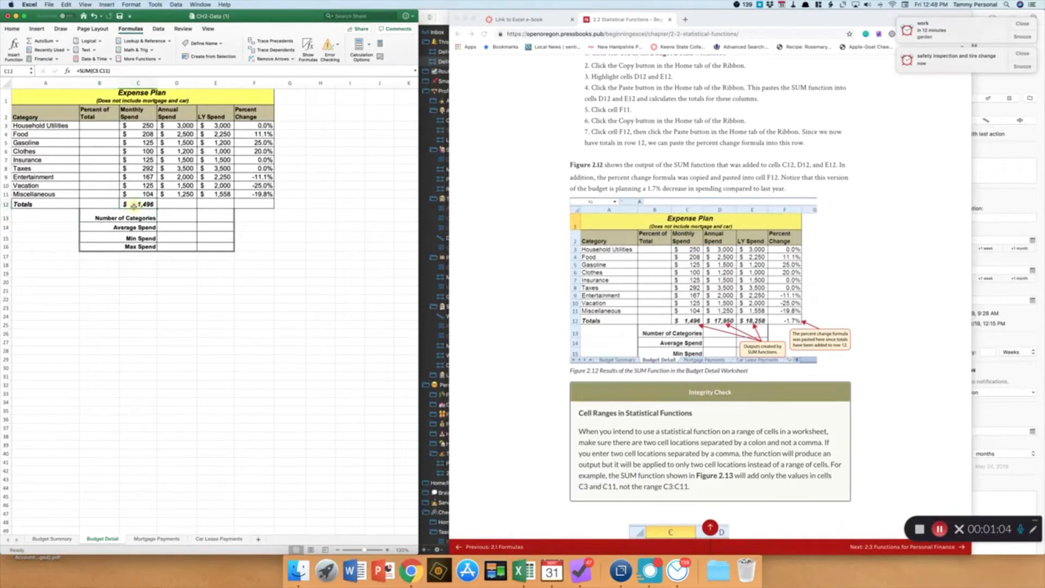
click(168, 208)
click(213, 207)
click(171, 208)
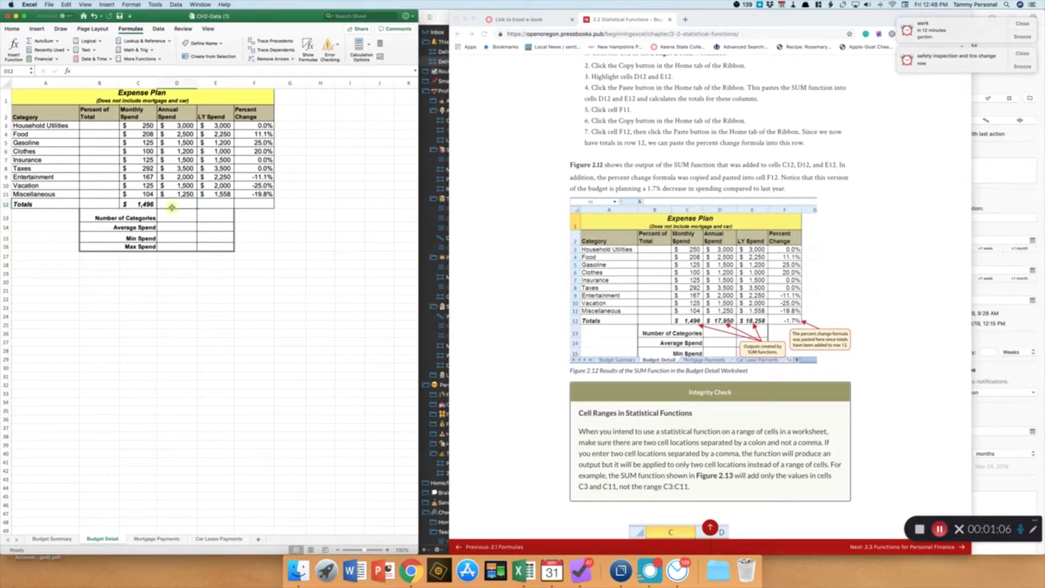
click(139, 206)
right_click(139, 205)
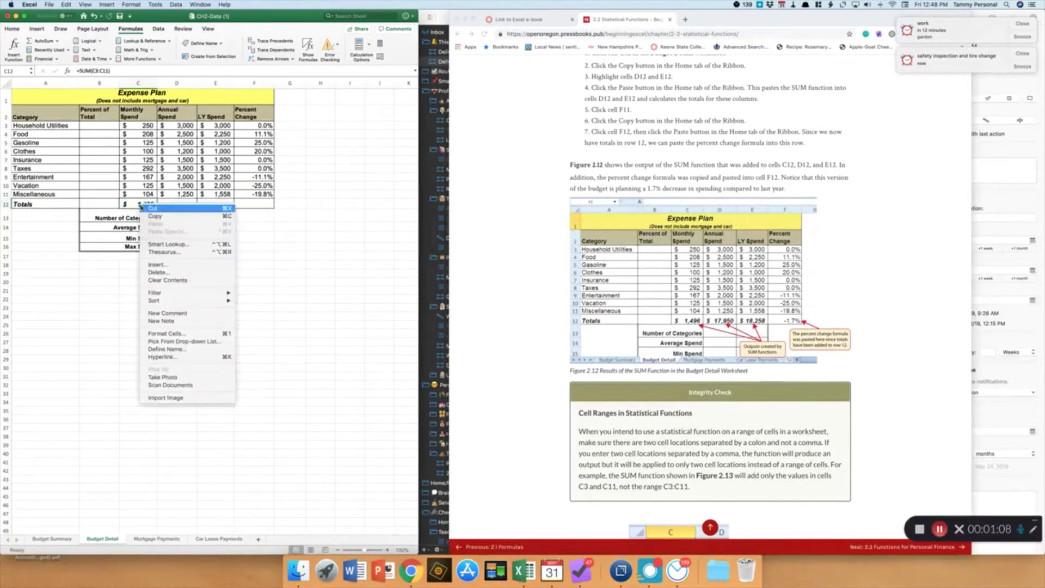
click(155, 217)
click(171, 205)
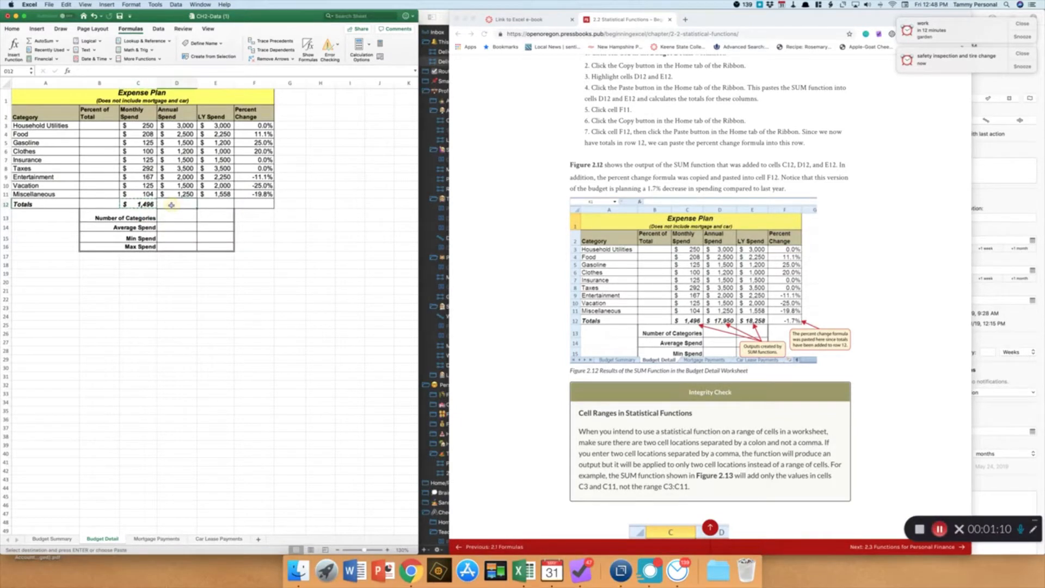
right_click(171, 205)
click(183, 225)
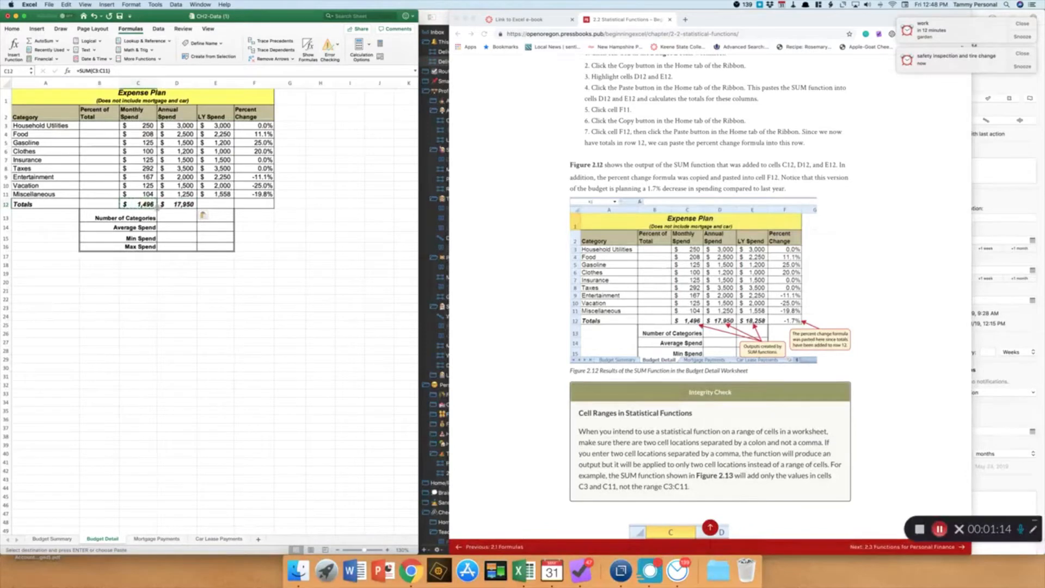
drag(222, 209, 223, 209)
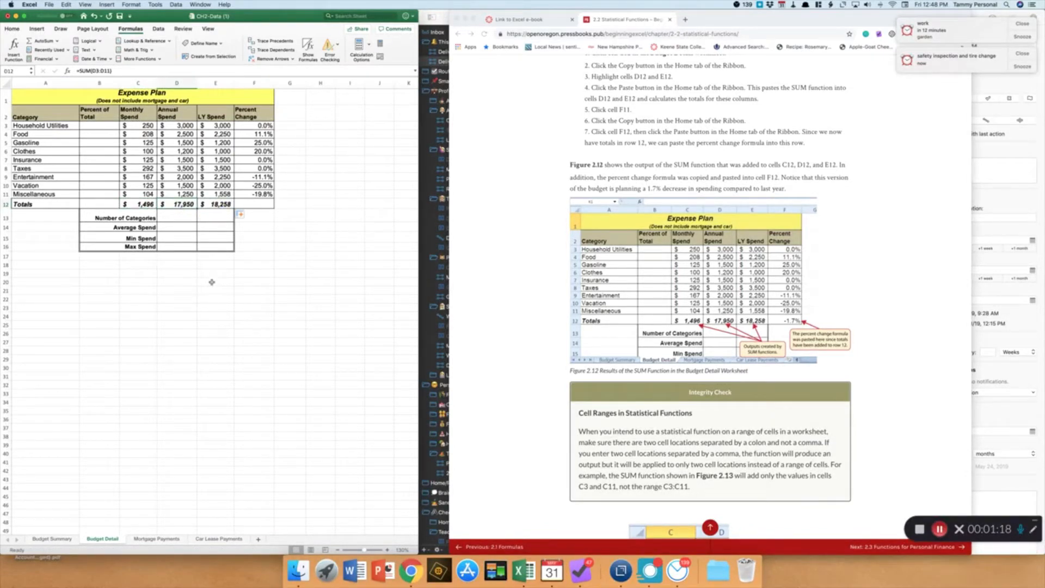
Fill the SUM formula from E12 into F12, then undo that fill
click(252, 205)
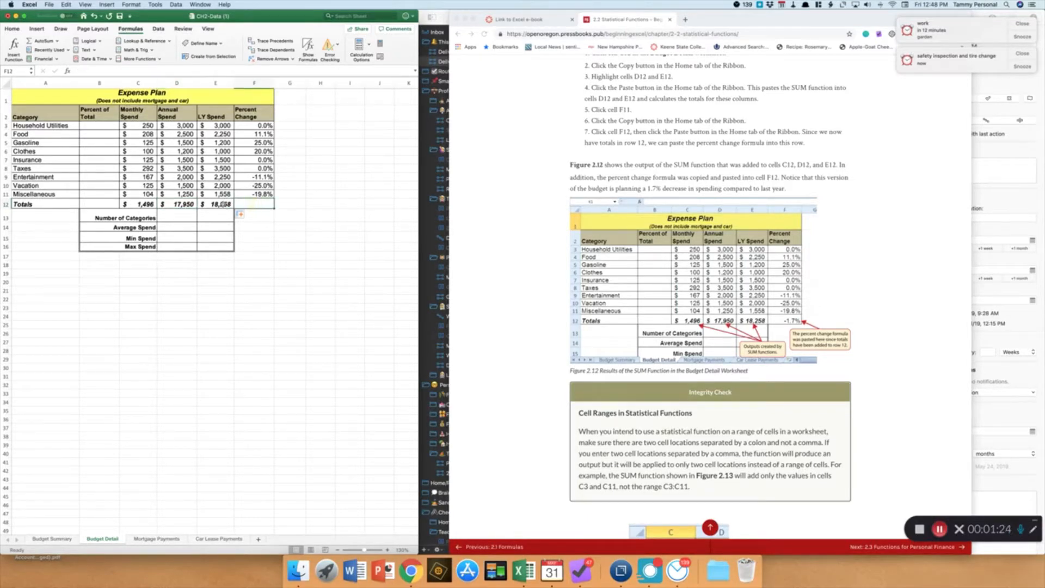
click(224, 204)
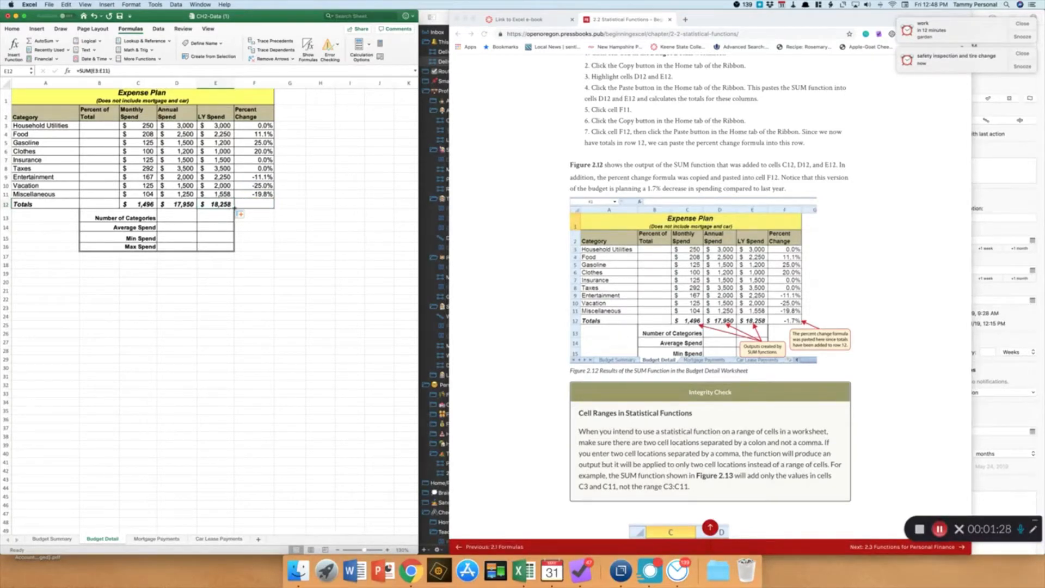
drag(252, 208, 256, 205)
click(255, 204)
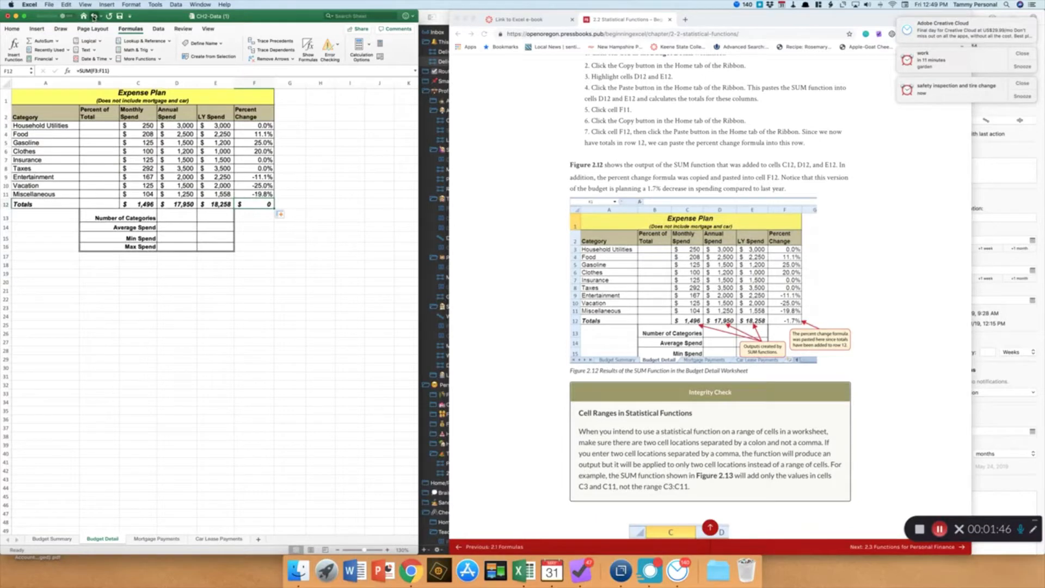
click(94, 16)
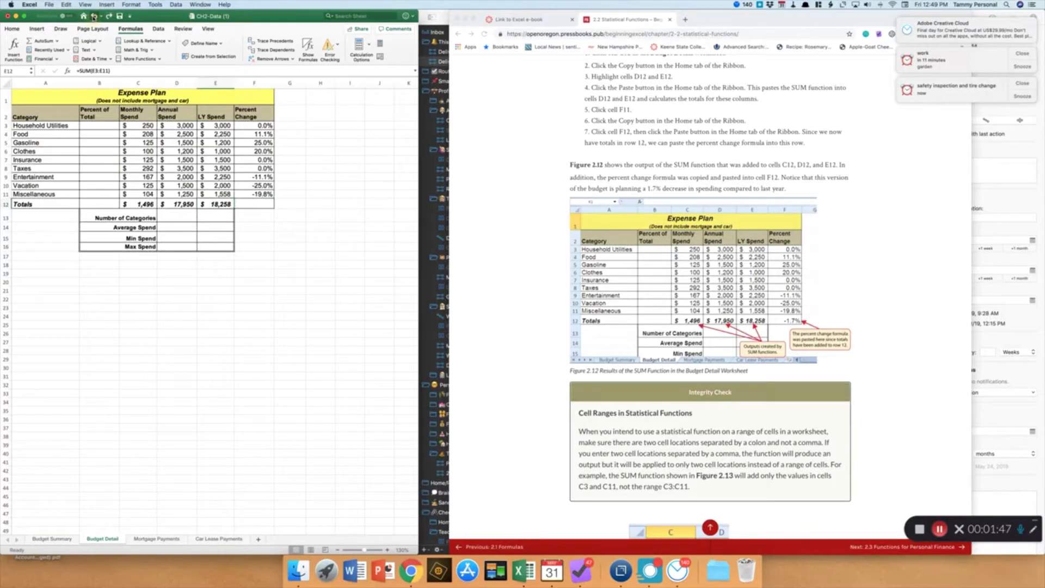
Fill the percent change formula from F11 down into F12
click(245, 197)
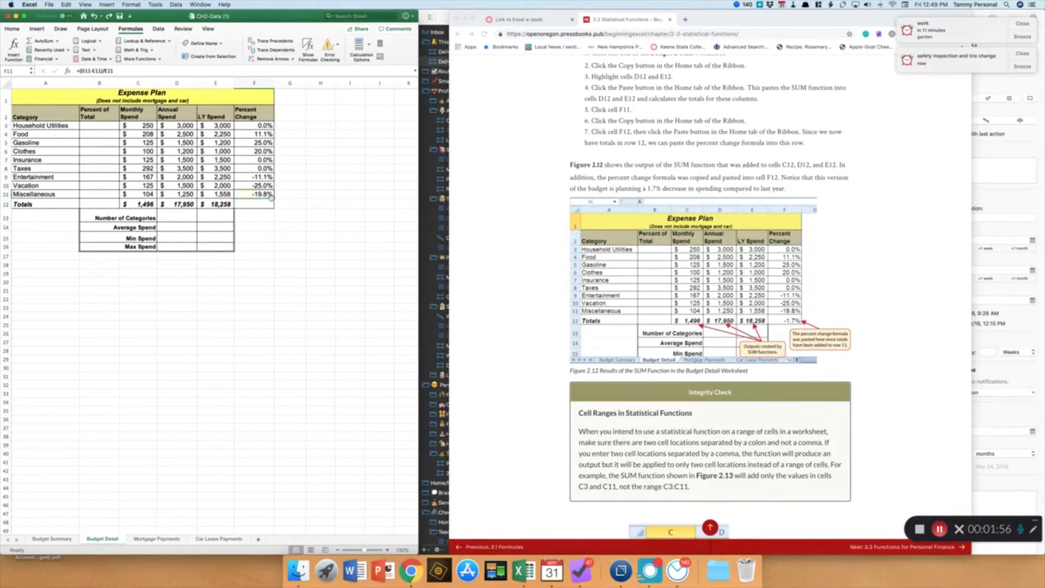
drag(271, 197, 272, 211)
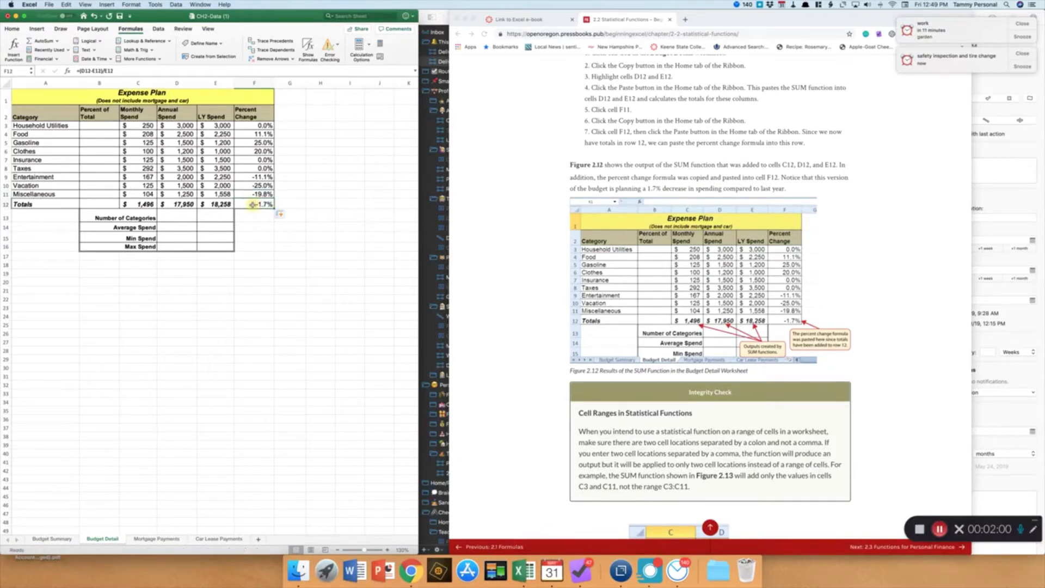
key(Left)
Review the formulas in the Totals row and read the e-book's percent-of-total instructions
click(170, 205)
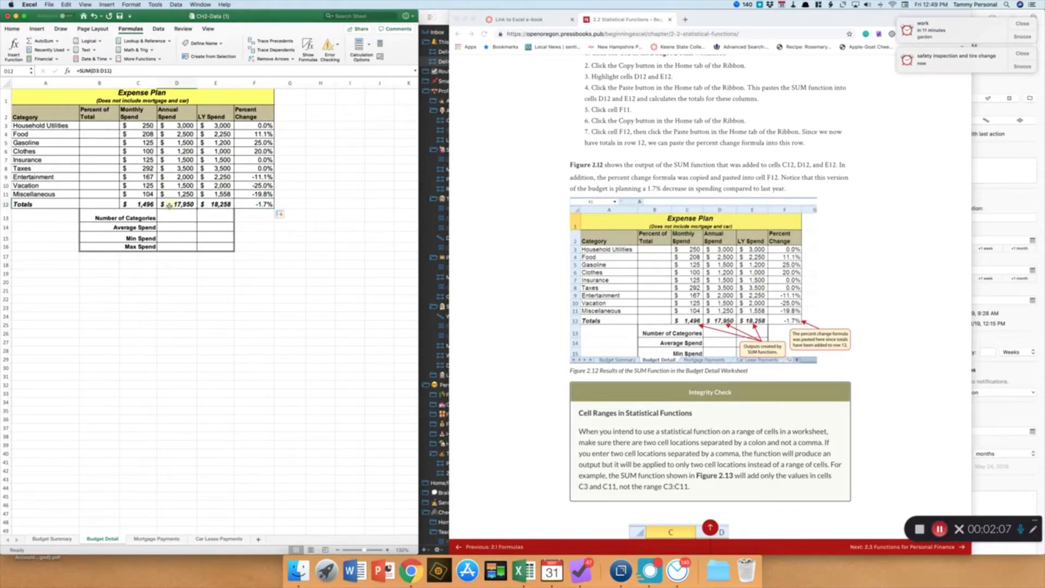
click(218, 205)
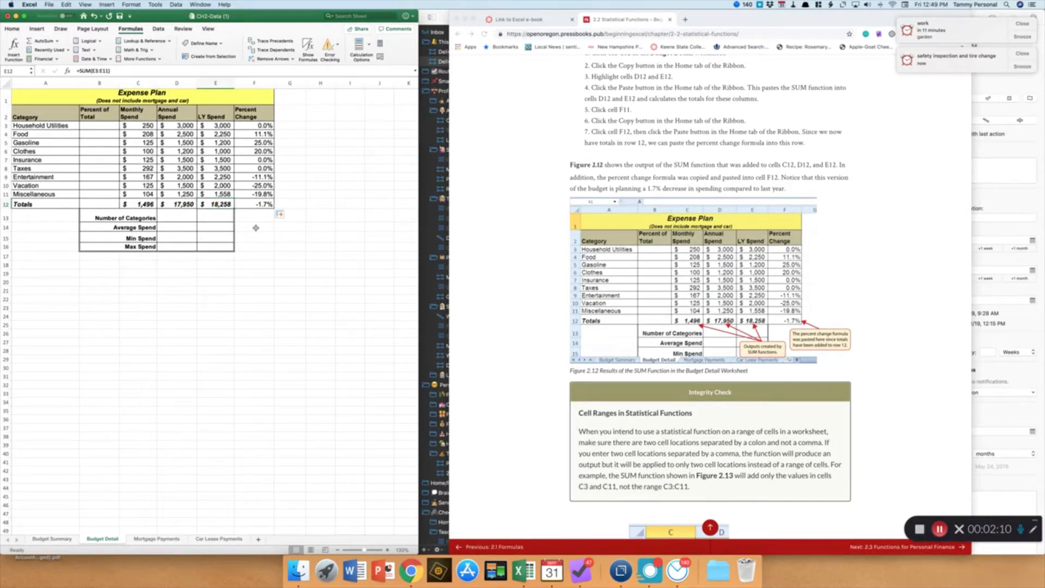
click(253, 204)
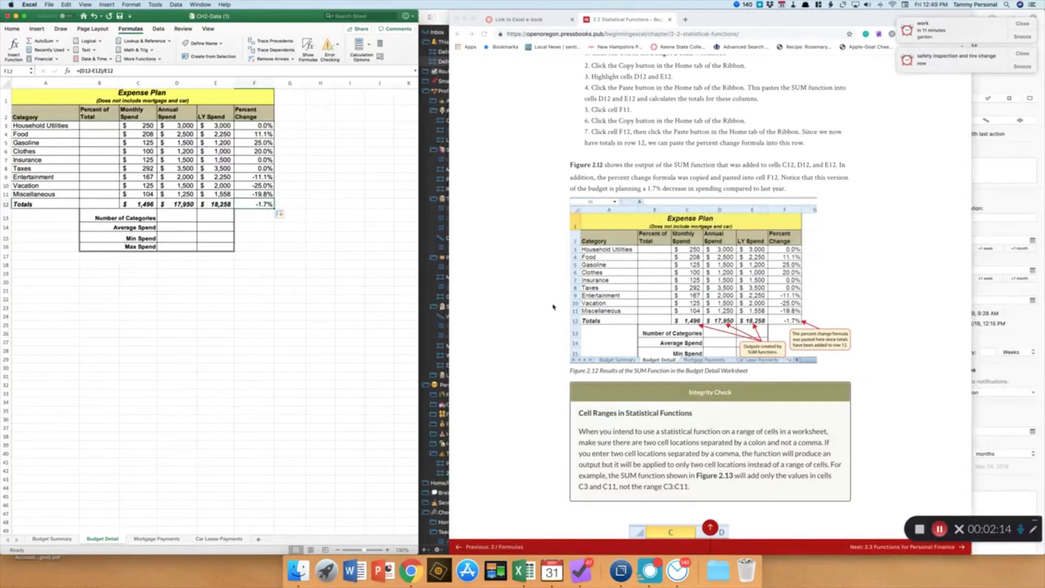
scroll(554, 307, down, 5)
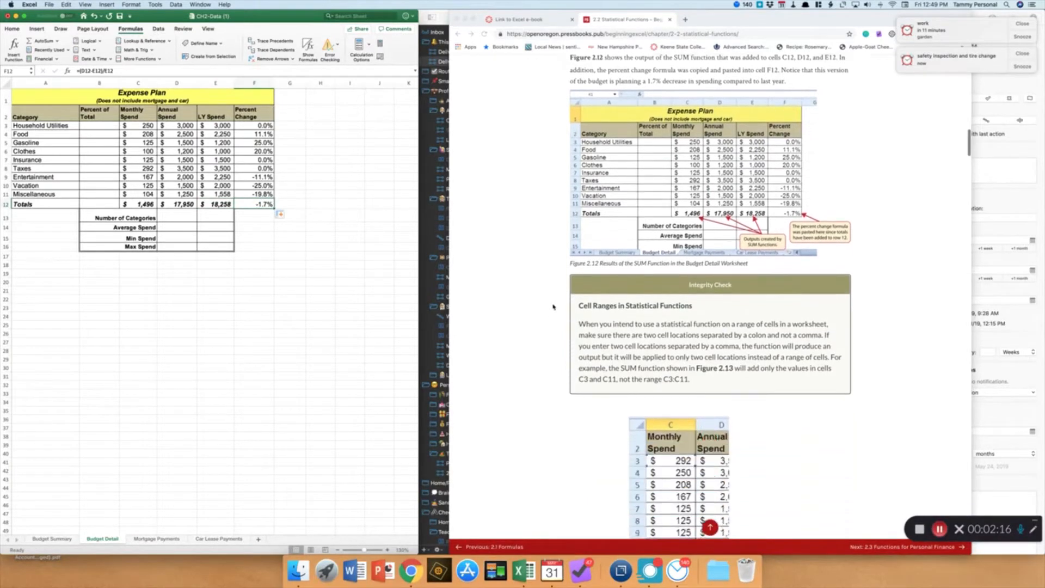
scroll(554, 307, down, 3)
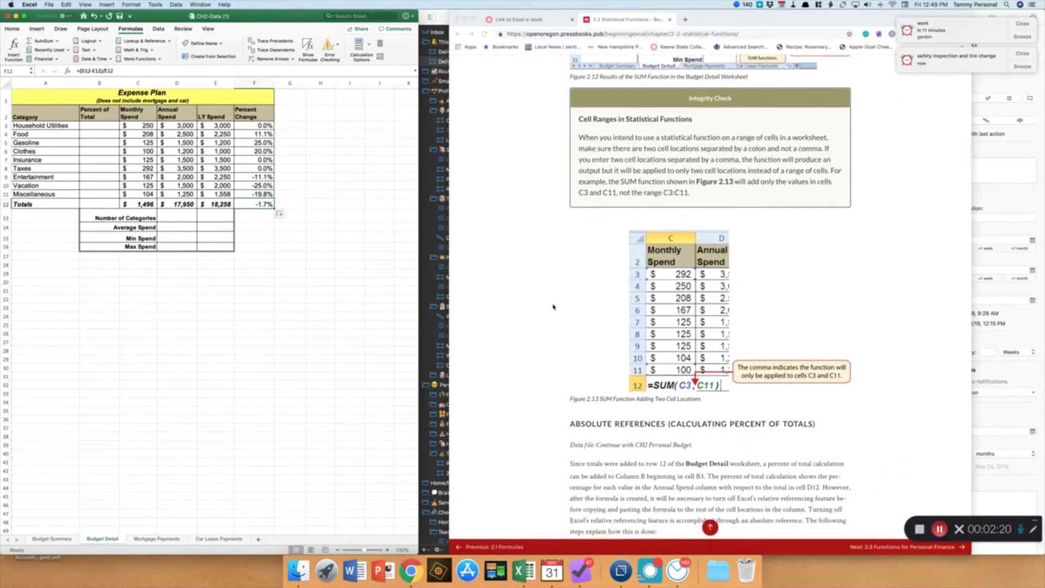
scroll(554, 307, down, 3)
scroll(553, 307, down, 6)
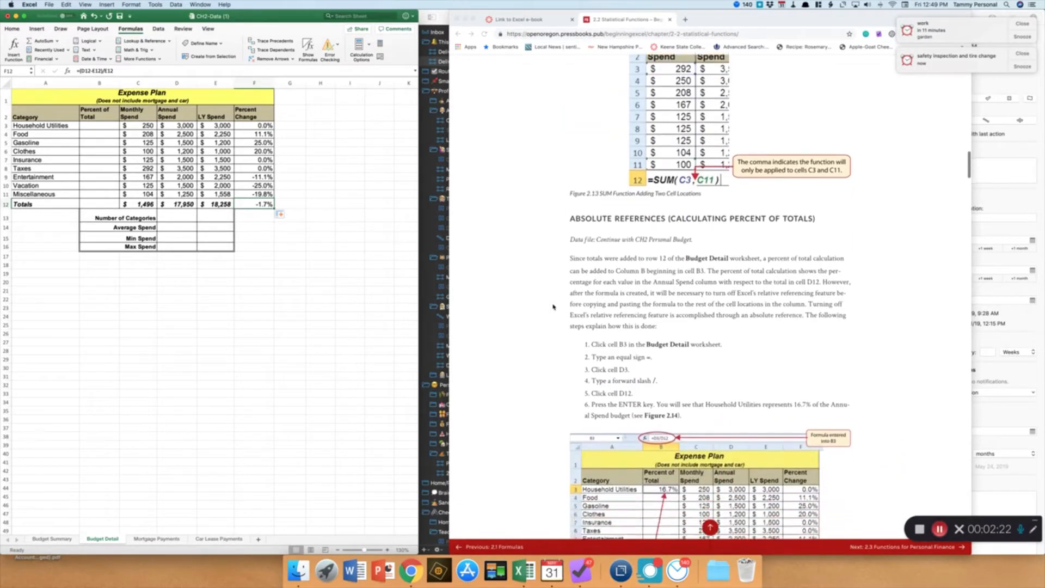
scroll(553, 307, down, 1)
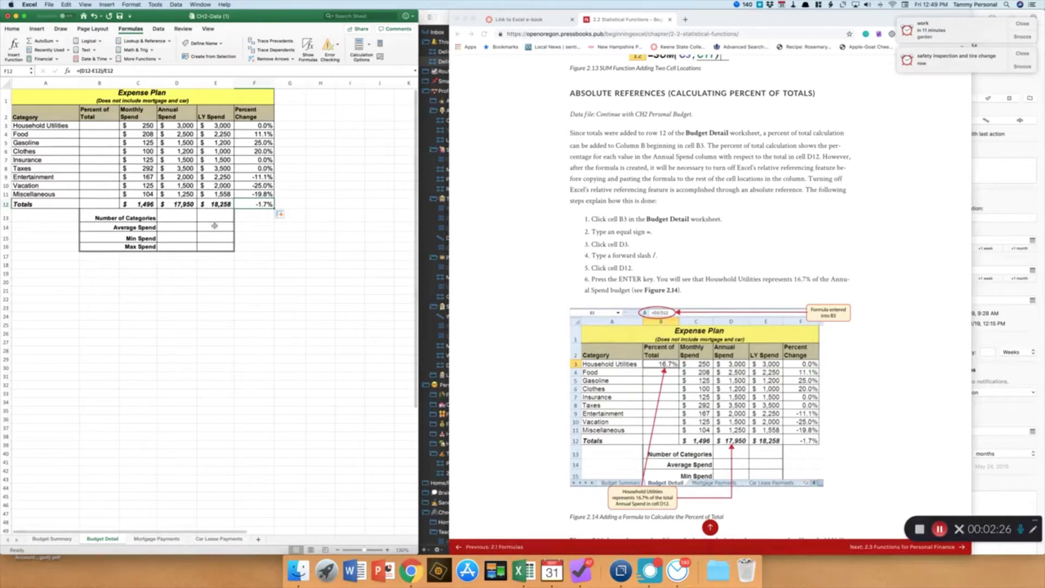
click(143, 204)
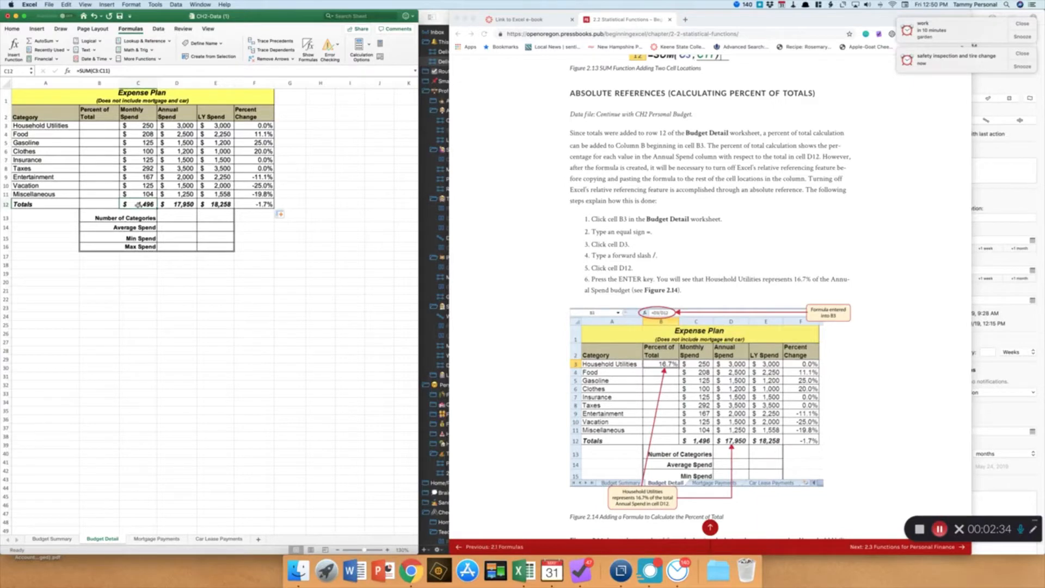
click(100, 126)
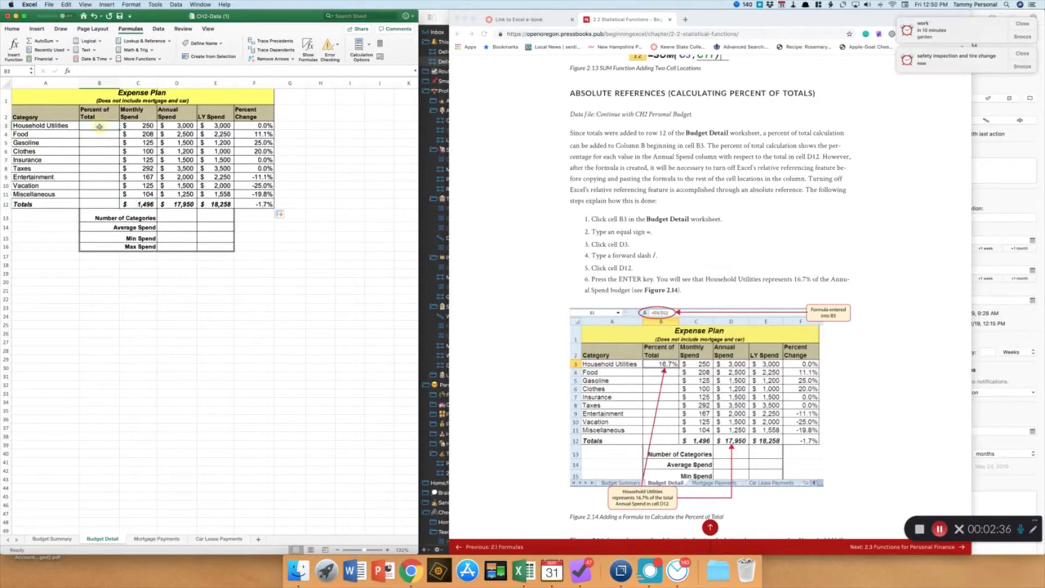
click(132, 205)
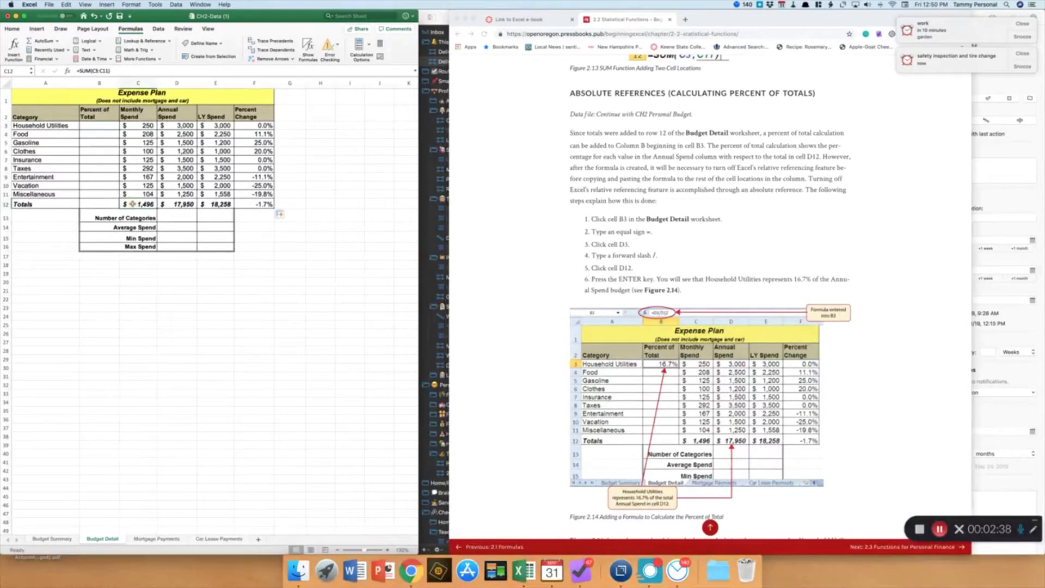
Enter the formula =C3/C12 in B3 to calculate Household Utilities' percent of total
click(102, 124)
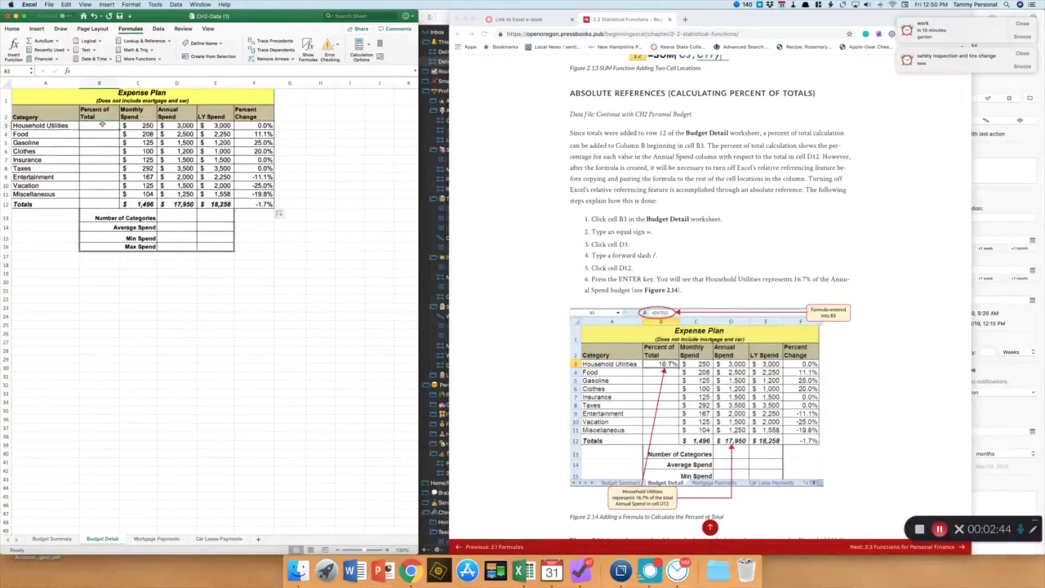
text(=)
click(133, 125)
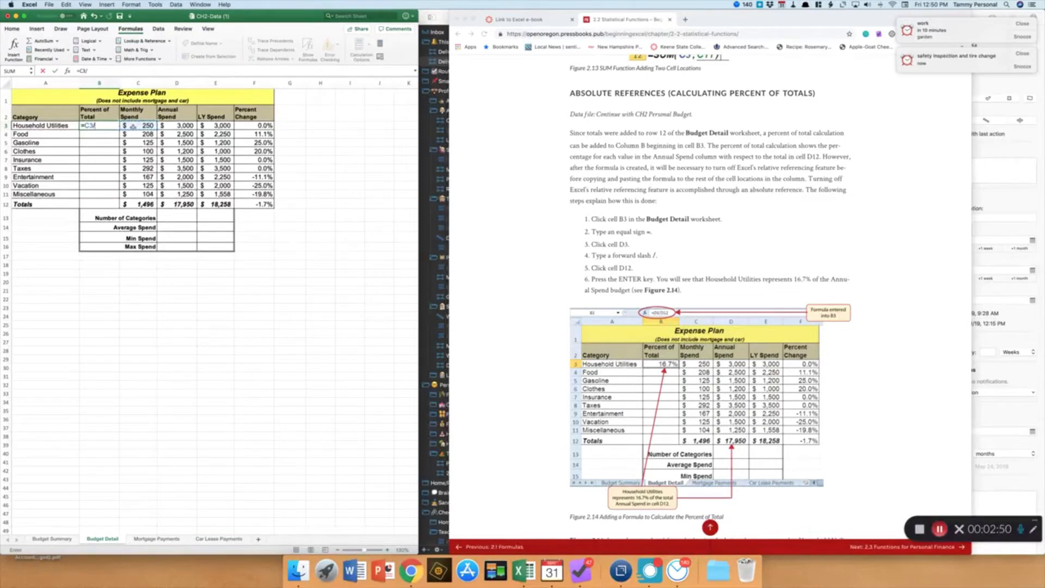
text(/)
click(138, 202)
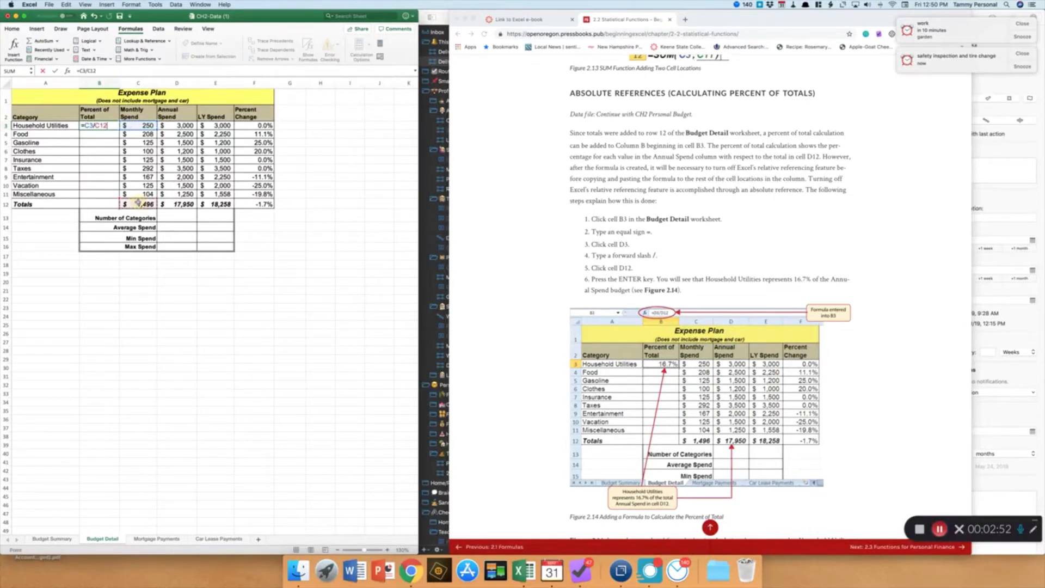
key(Return)
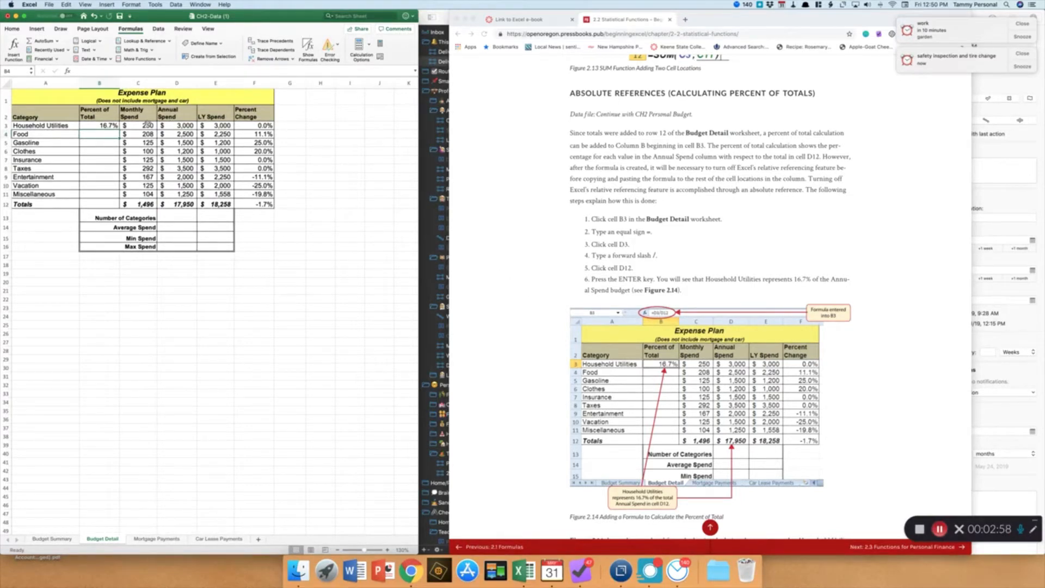
click(117, 128)
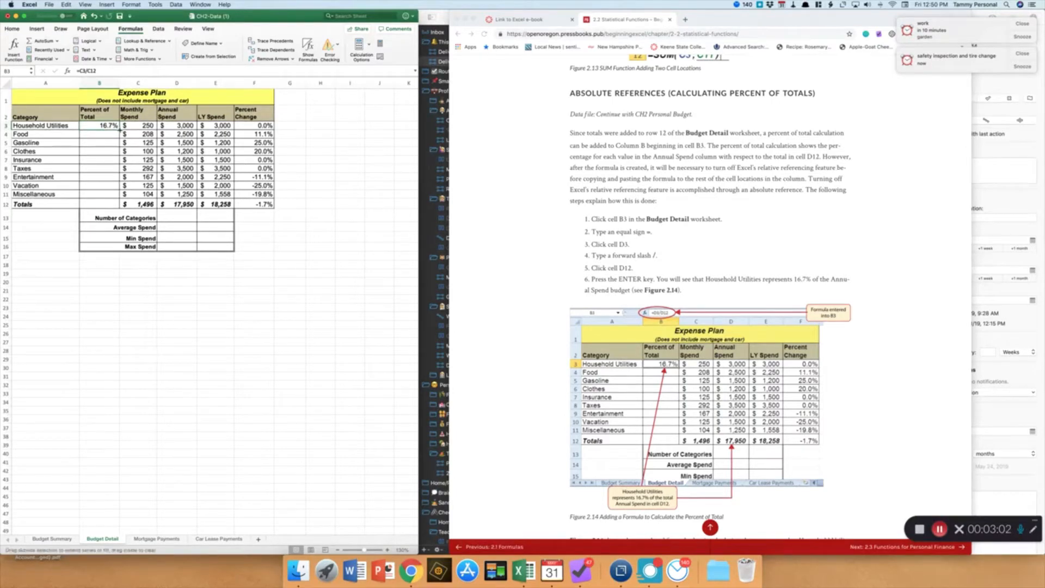
Fill the percent-of-total formula from B3 down through B11 and inspect the copied formula in B4
drag(119, 130, 115, 193)
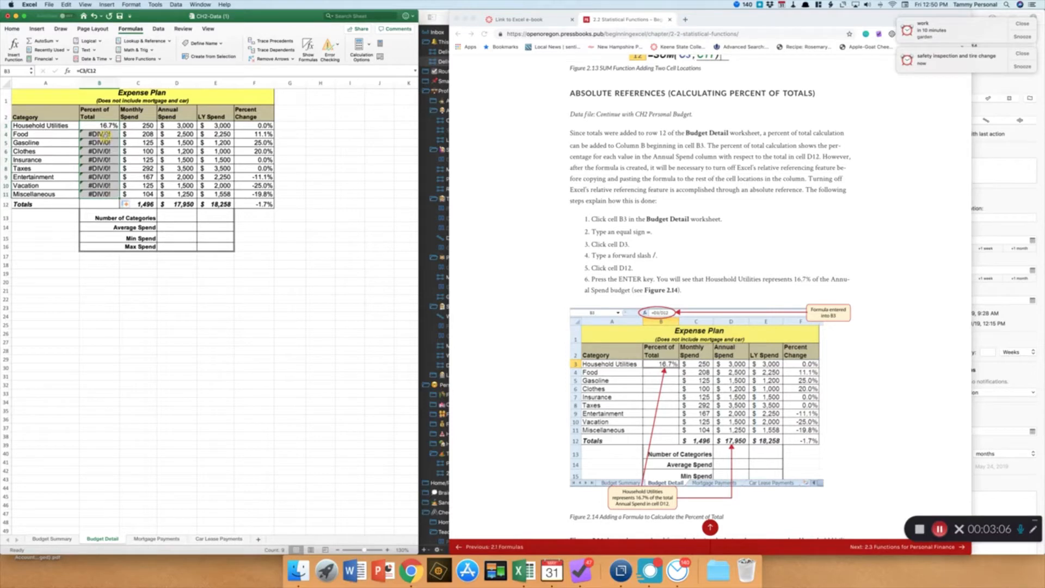
click(99, 134)
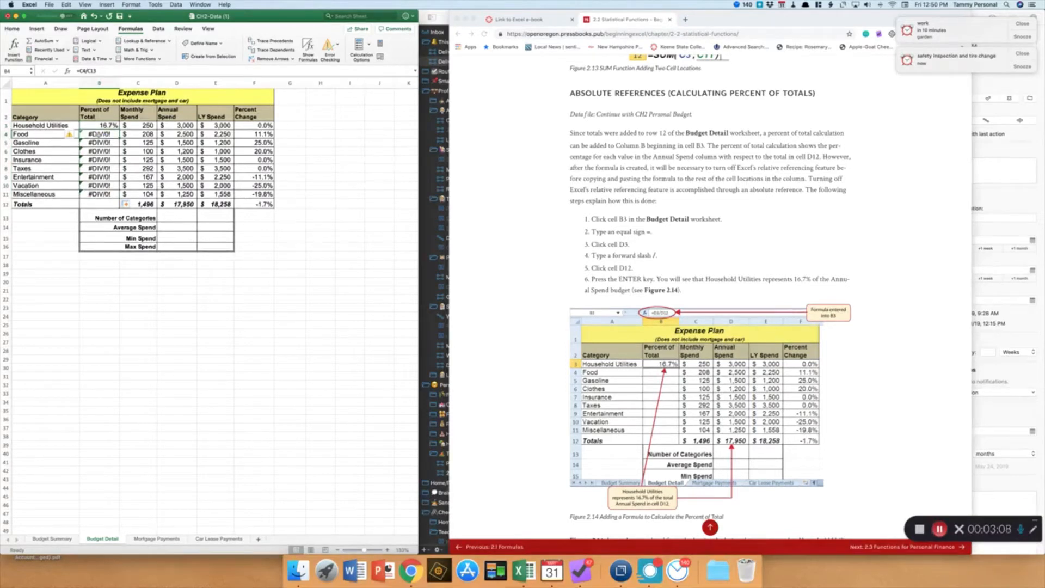
click(97, 126)
double_click(95, 134)
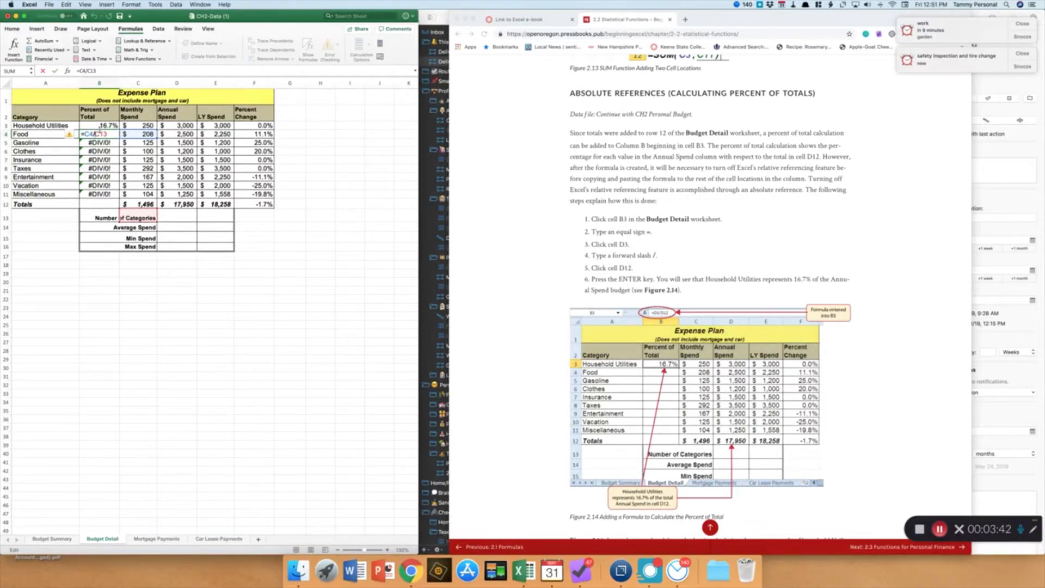
key(Escape)
click(100, 126)
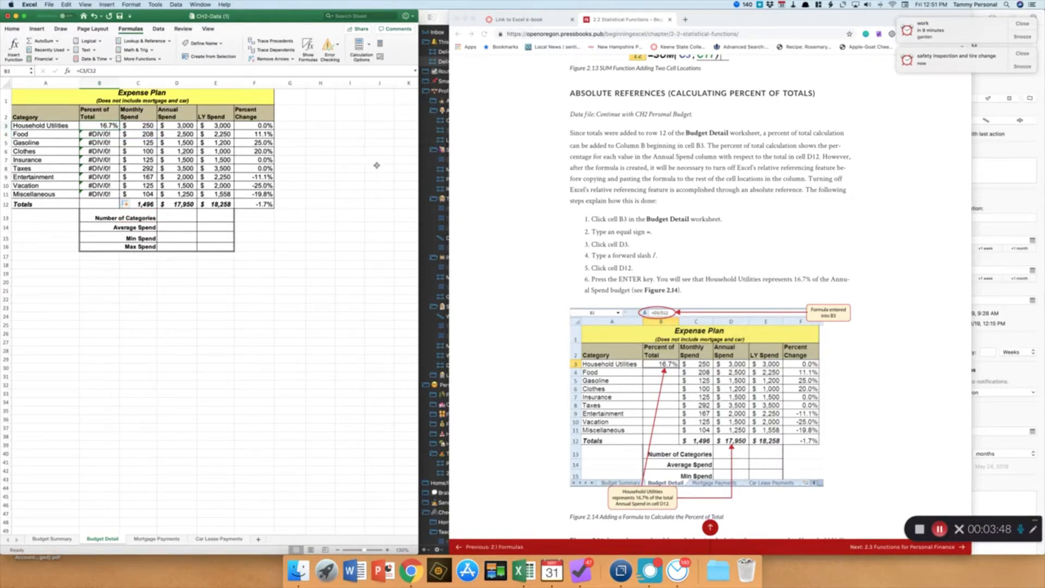
Read the e-book's explanation of the divide-by-zero error and examine the copied formulas in B4 and B5
scroll(543, 293, down, 5)
scroll(543, 292, down, 10)
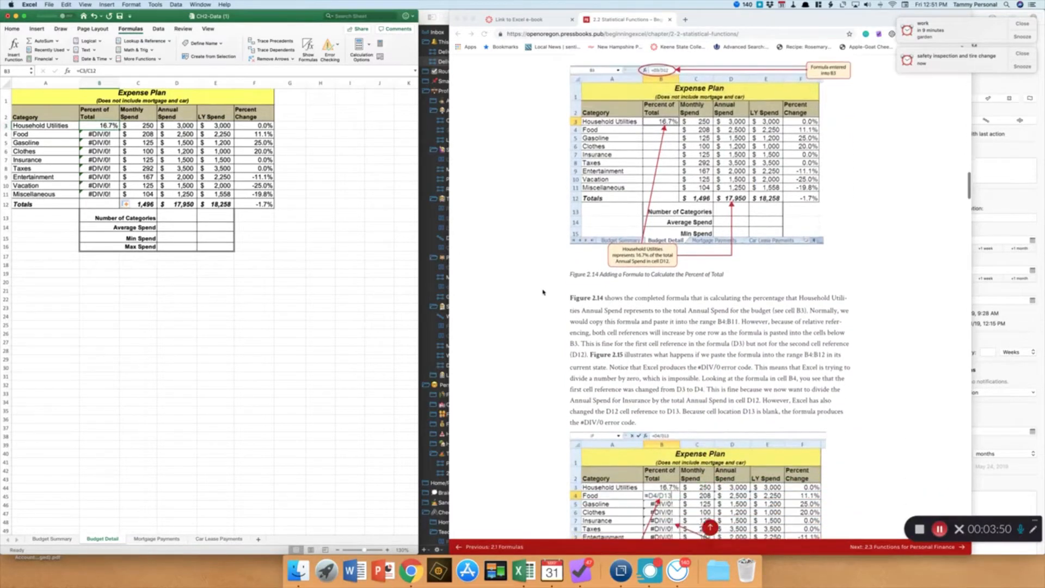
scroll(542, 292, down, 5)
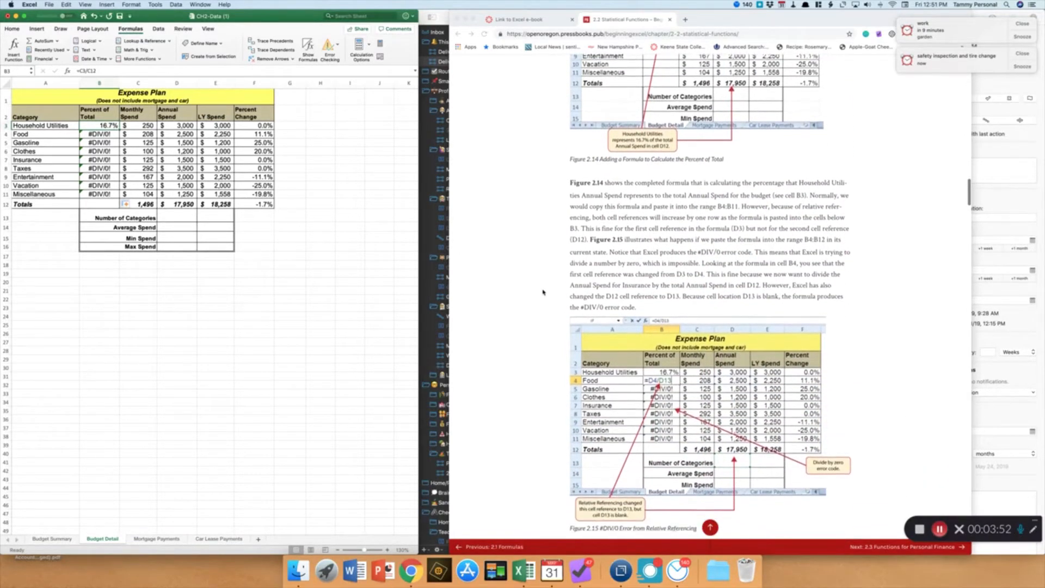
scroll(543, 292, down, 1)
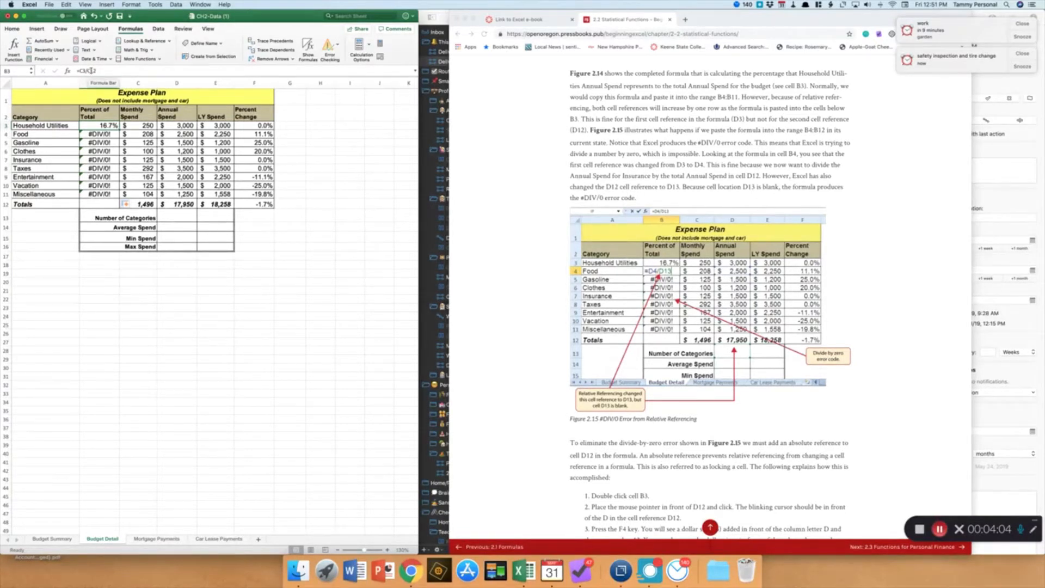
key(Down)
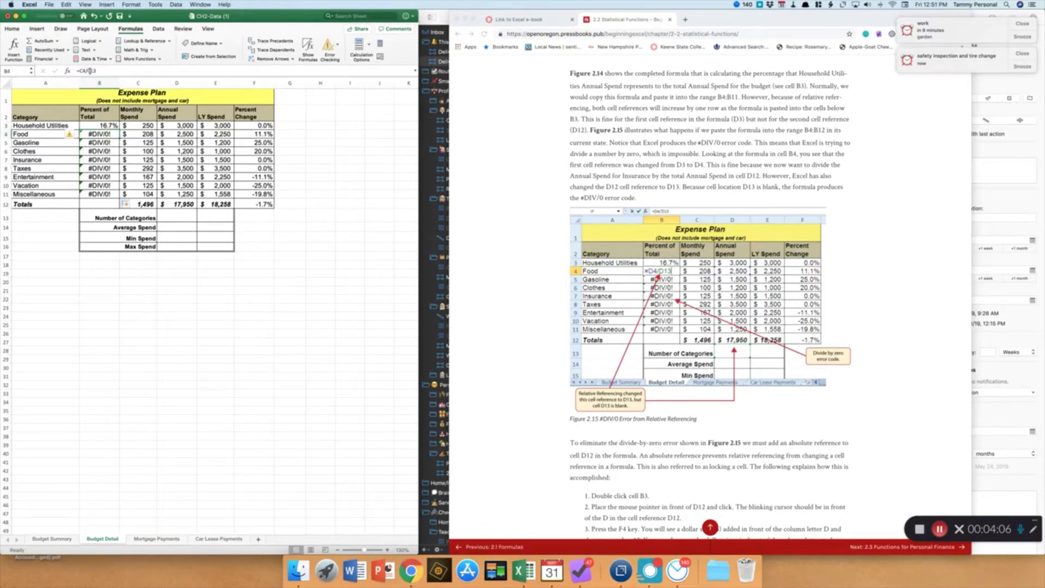
click(89, 70)
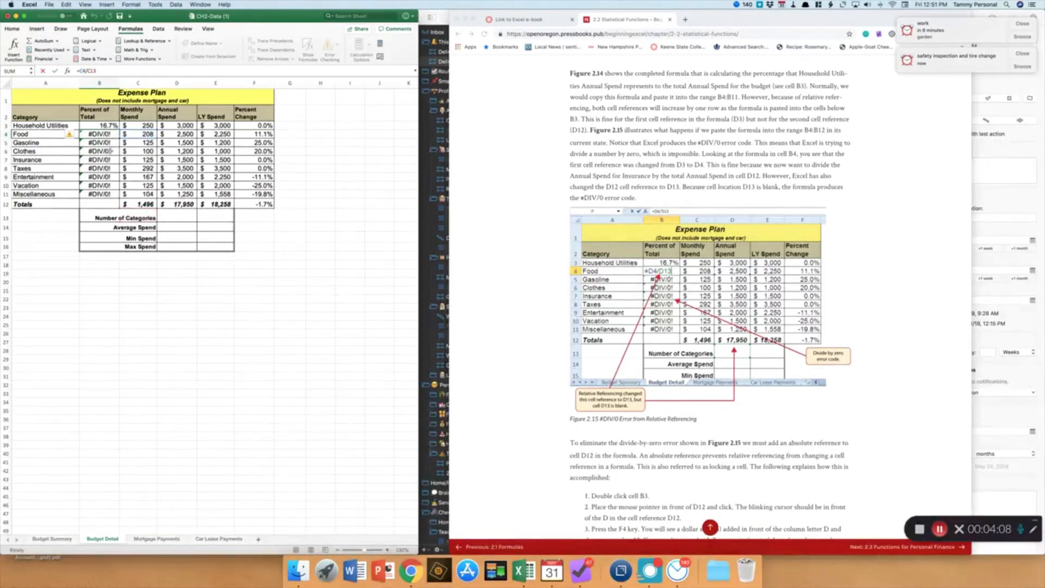
key(Escape)
key(Down)
click(94, 71)
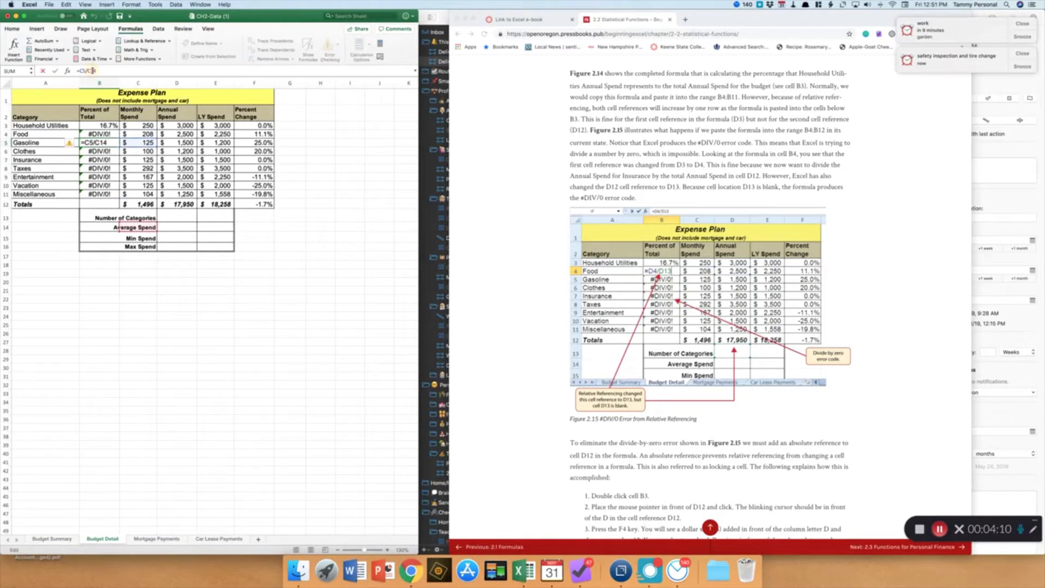
key(Escape)
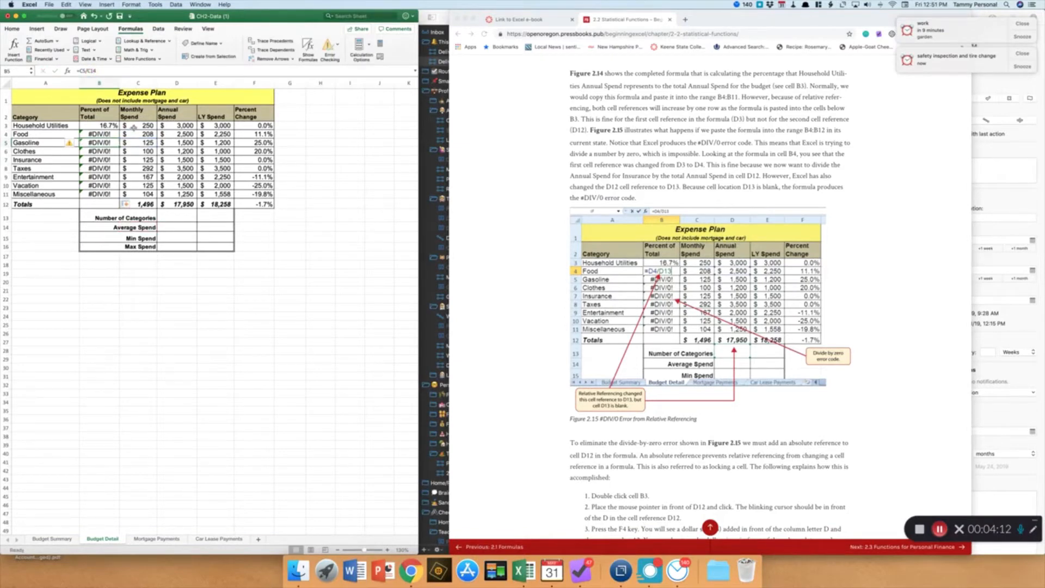
click(135, 127)
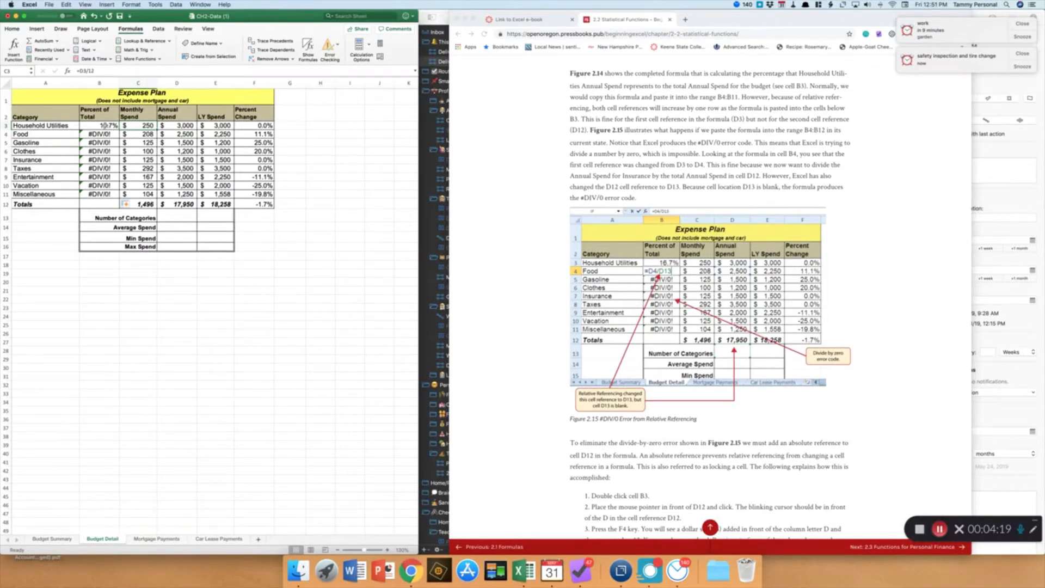
click(147, 202)
Make the C12 reference in B3's formula absolute so it reads =C3/$C$12
click(85, 124)
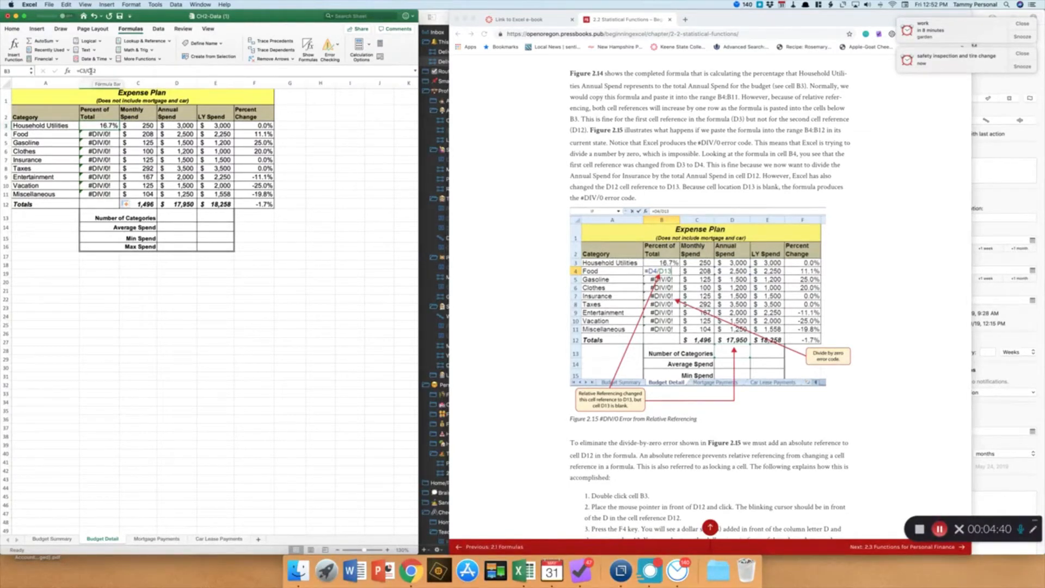
click(90, 70)
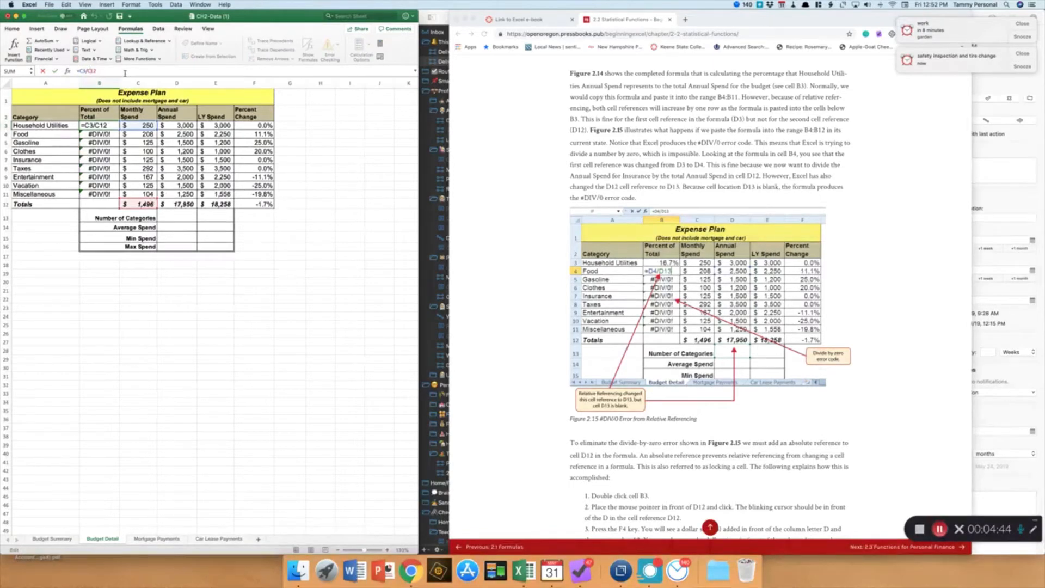
text($)
key(Return)
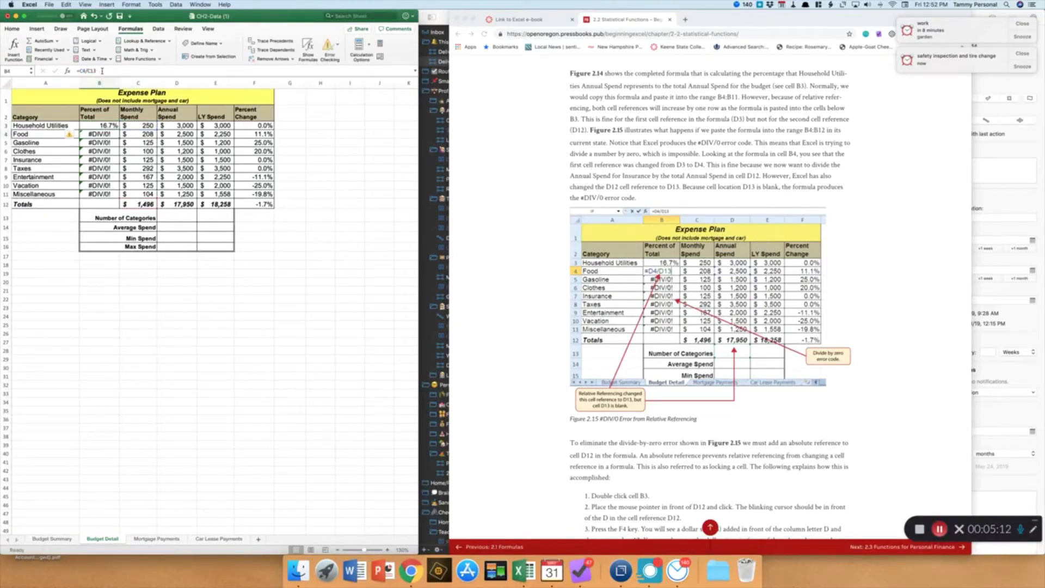
Fill the corrected percent-of-total formula from B3 down through B11 and check the copied formulas
click(113, 127)
drag(118, 131, 118, 194)
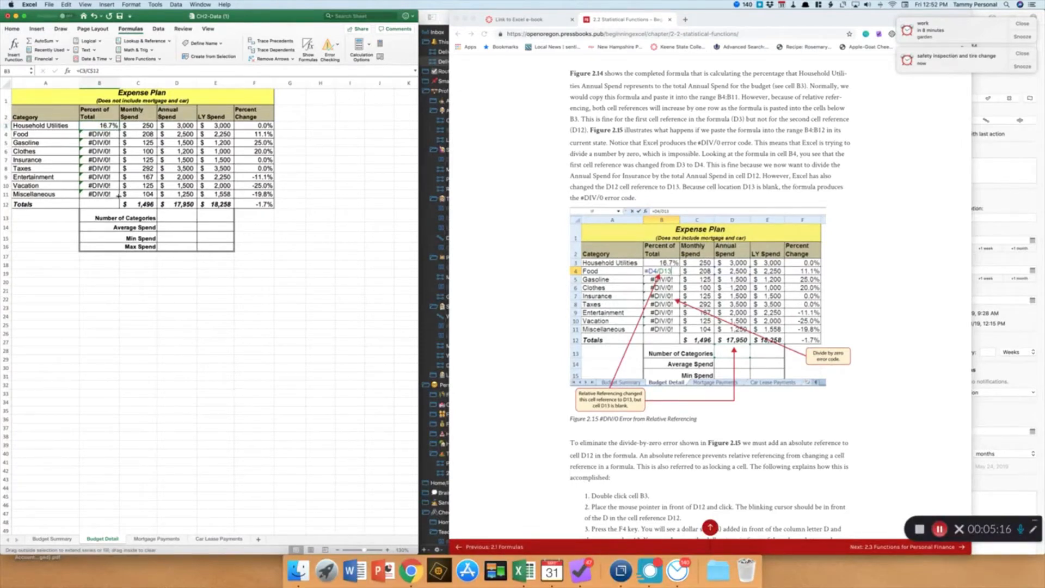
click(109, 134)
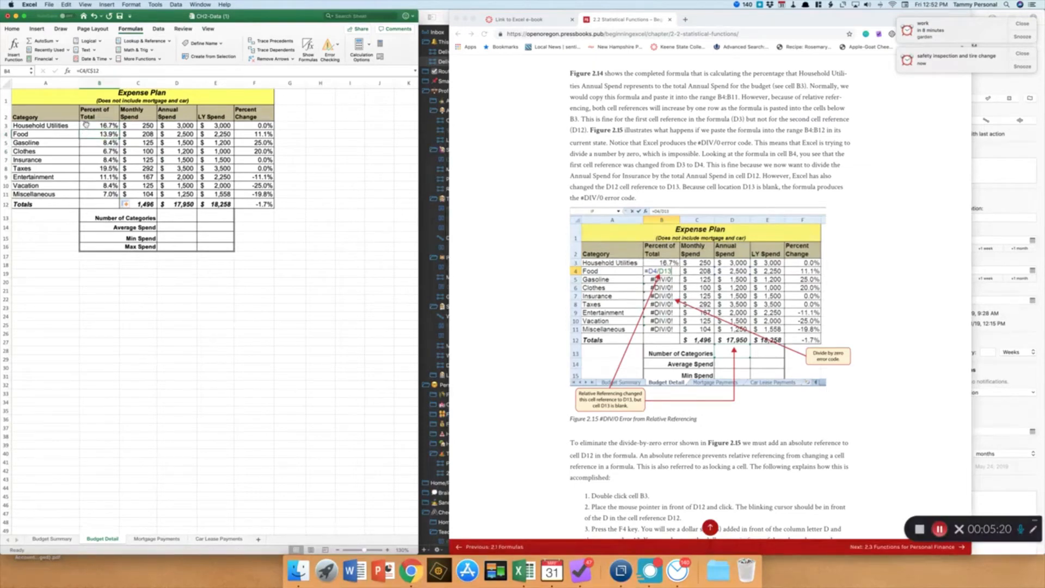
click(86, 125)
double_click(86, 126)
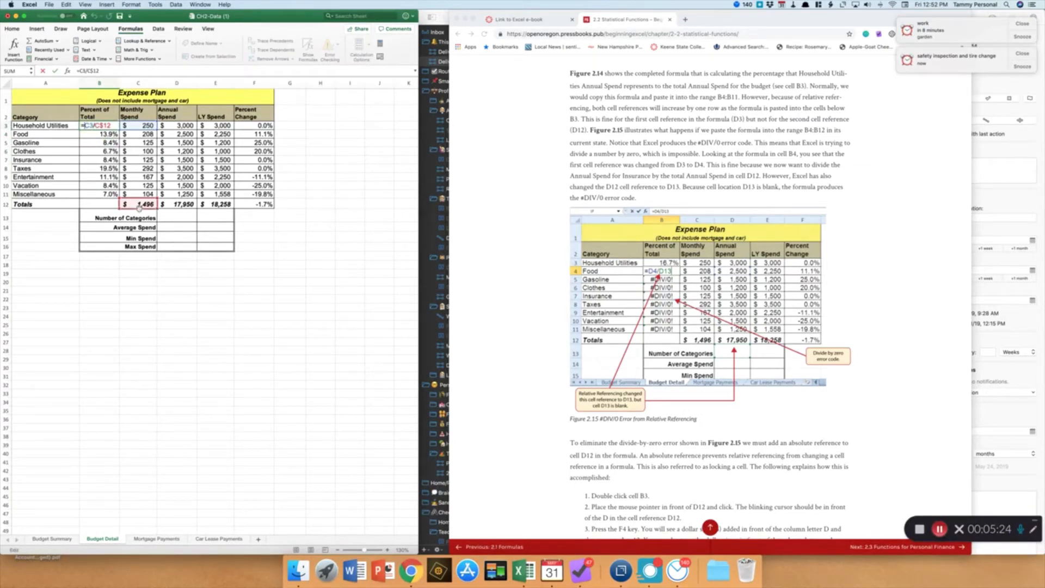
key(Return)
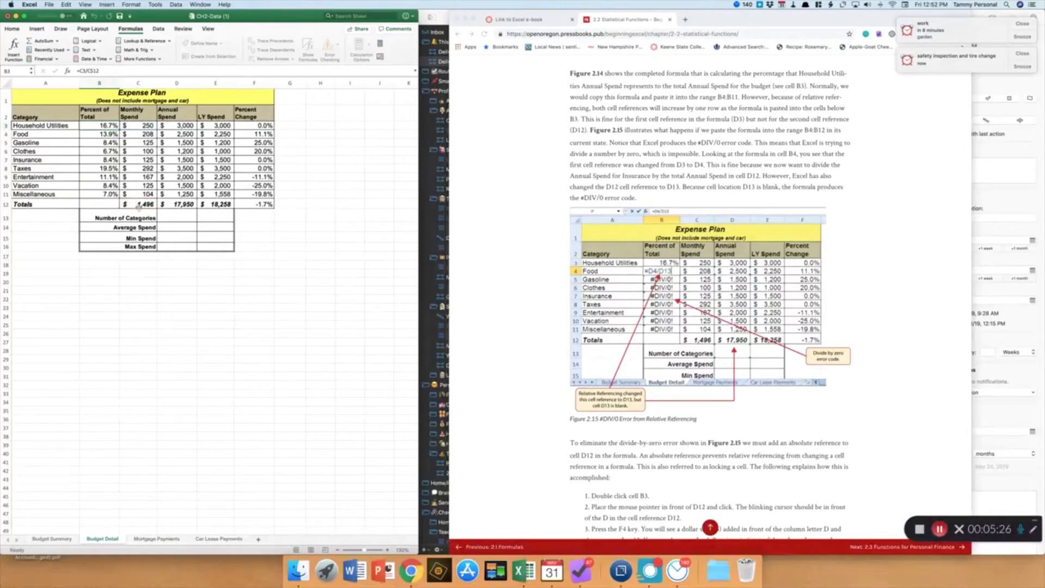
click(106, 151)
double_click(106, 151)
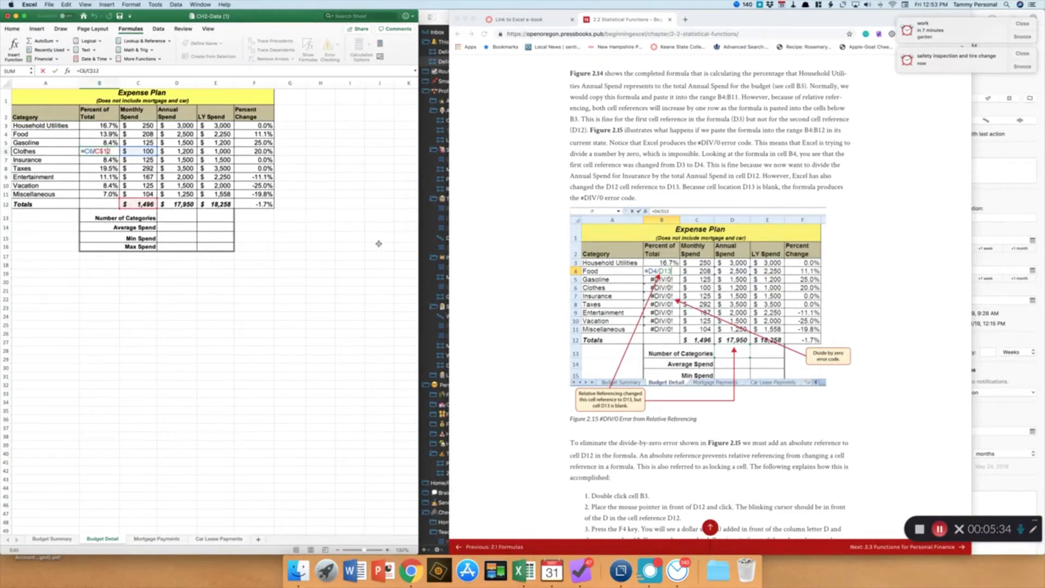
key(Escape)
Read the e-book's absolute reference summary and COUNT function instructions
scroll(529, 265, down, 10)
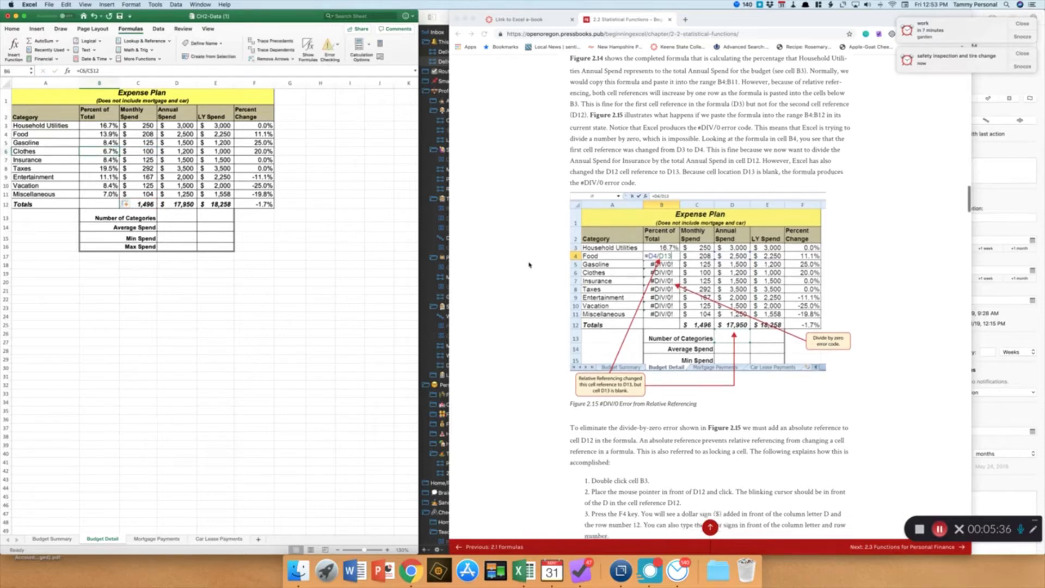
scroll(529, 265, down, 3)
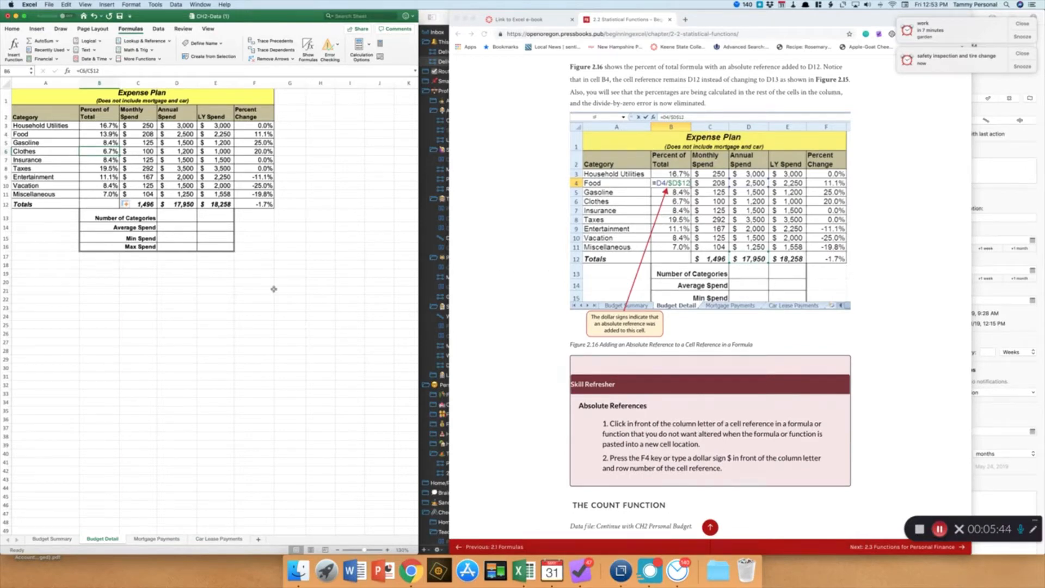
scroll(513, 312, down, 5)
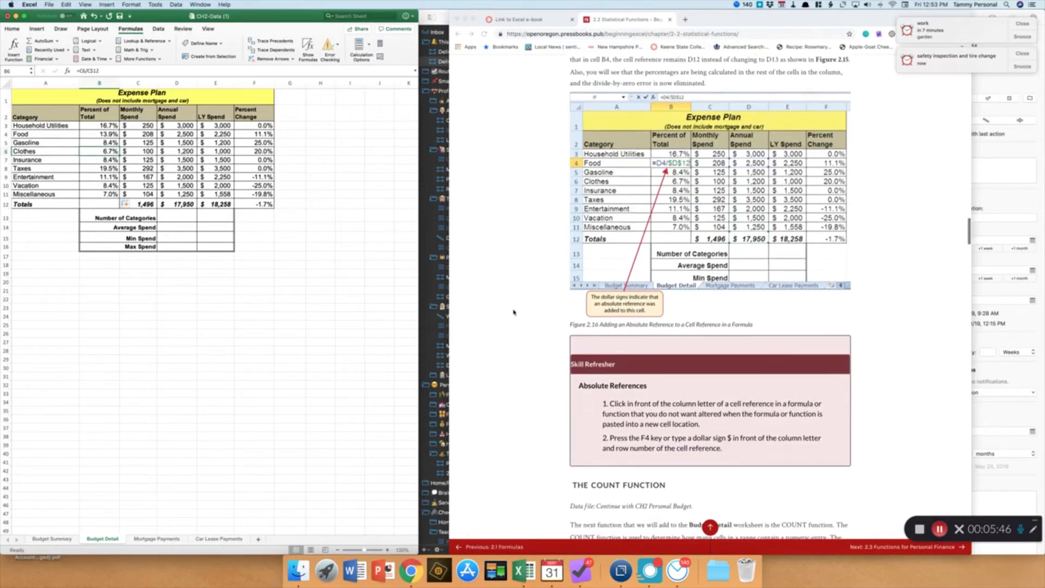
scroll(513, 312, down, 5)
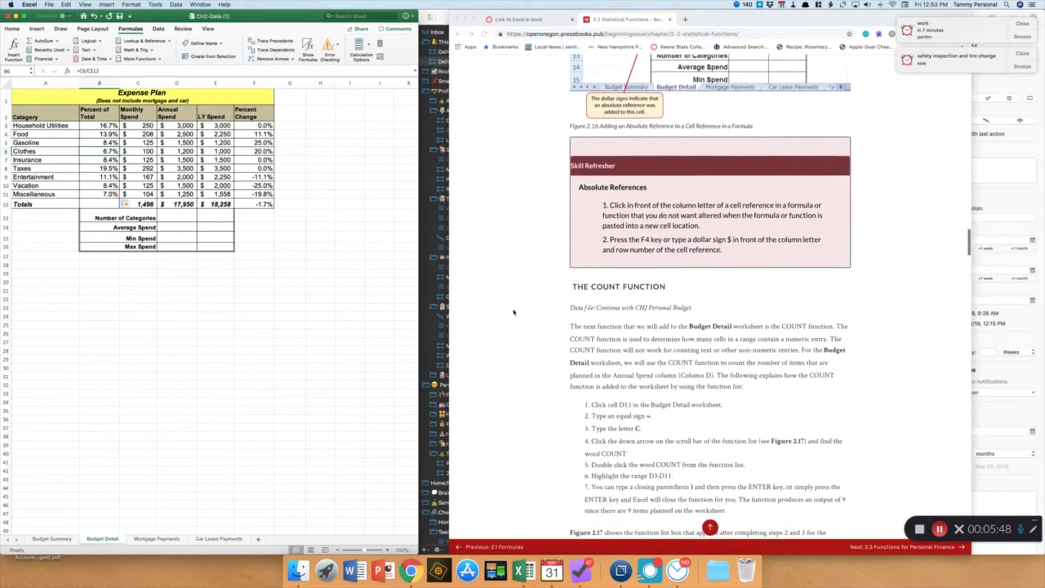
scroll(513, 312, down, 4)
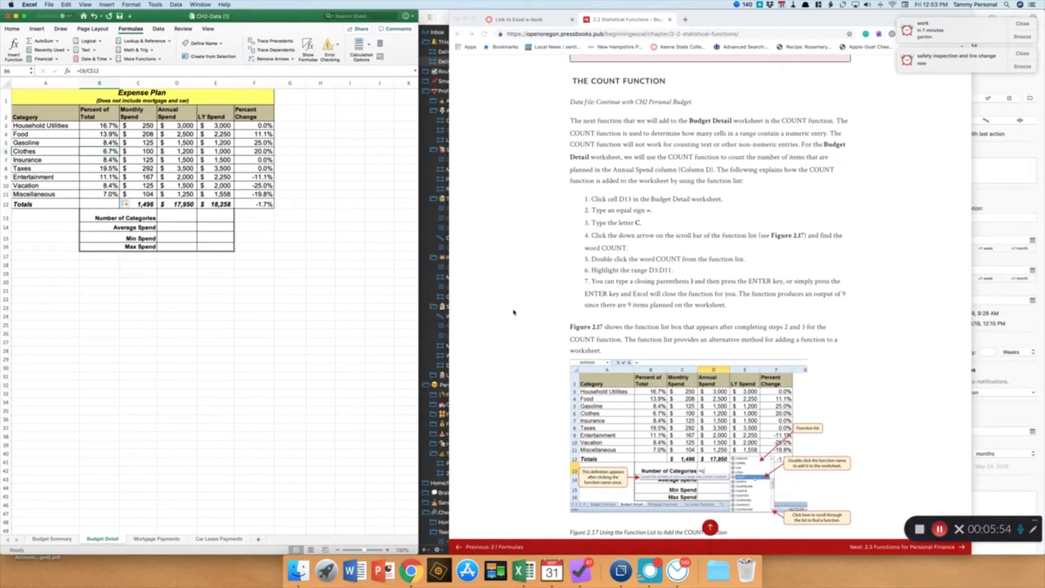
click(294, 314)
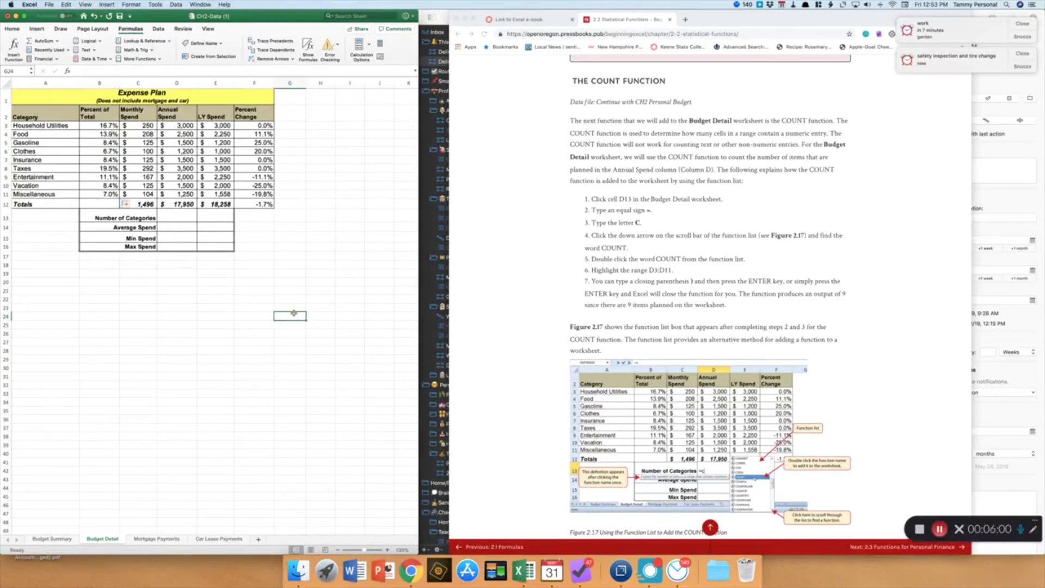
Enter =COUNT(D3:D11) in D13 to count the number of categories
click(178, 218)
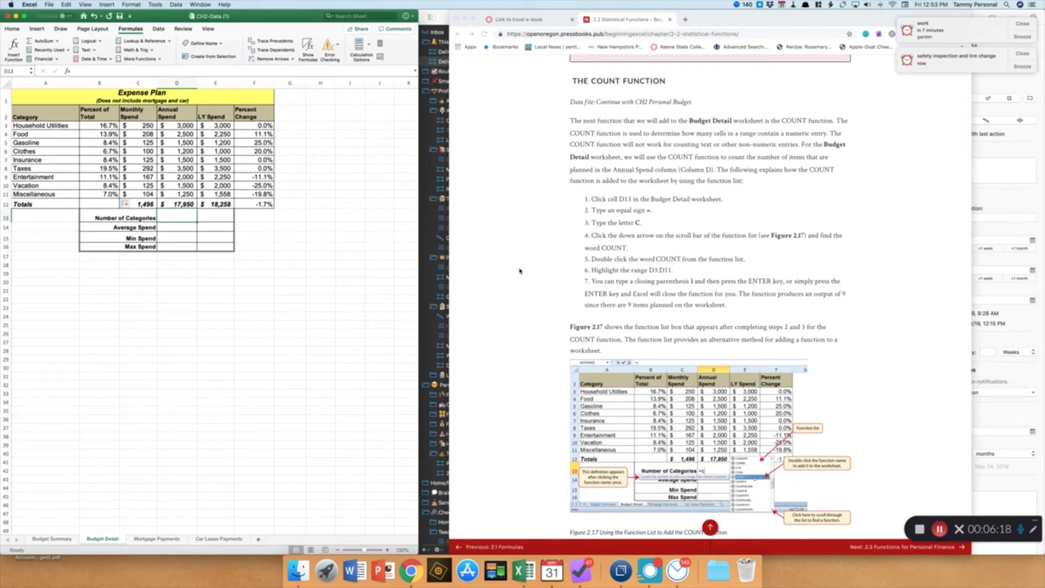
text(=)
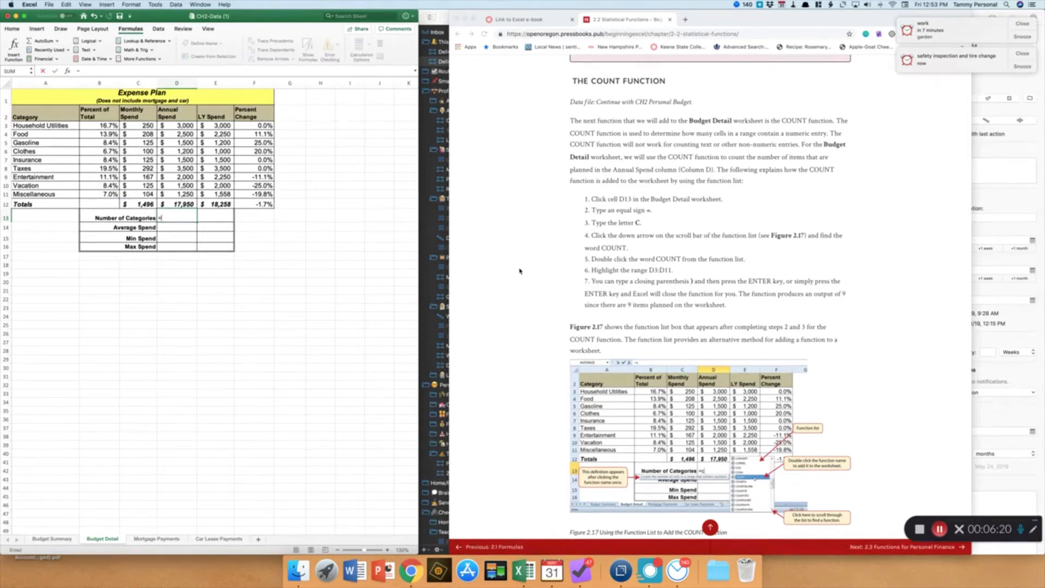
text(c)
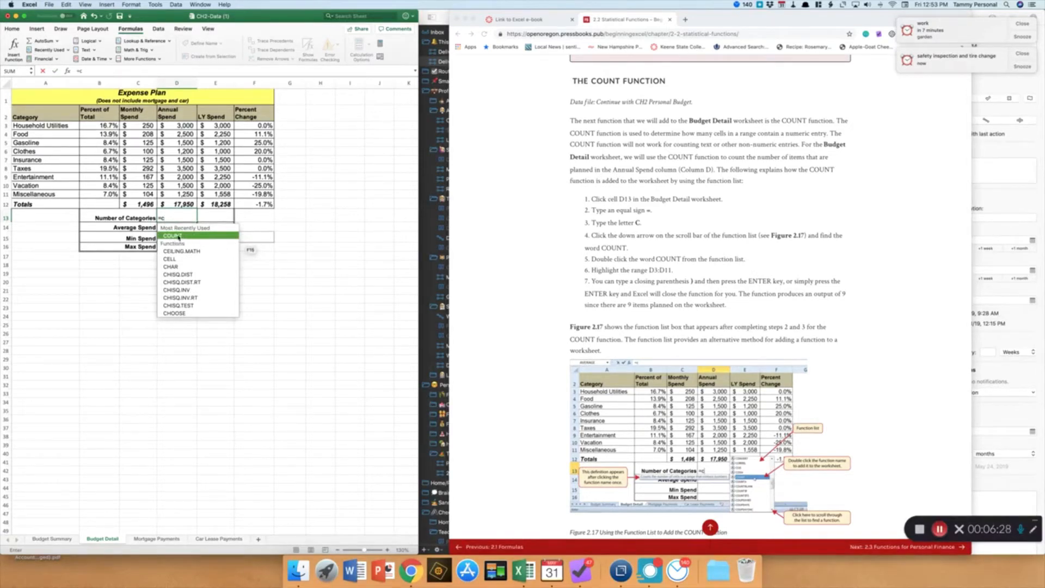
text(oun)
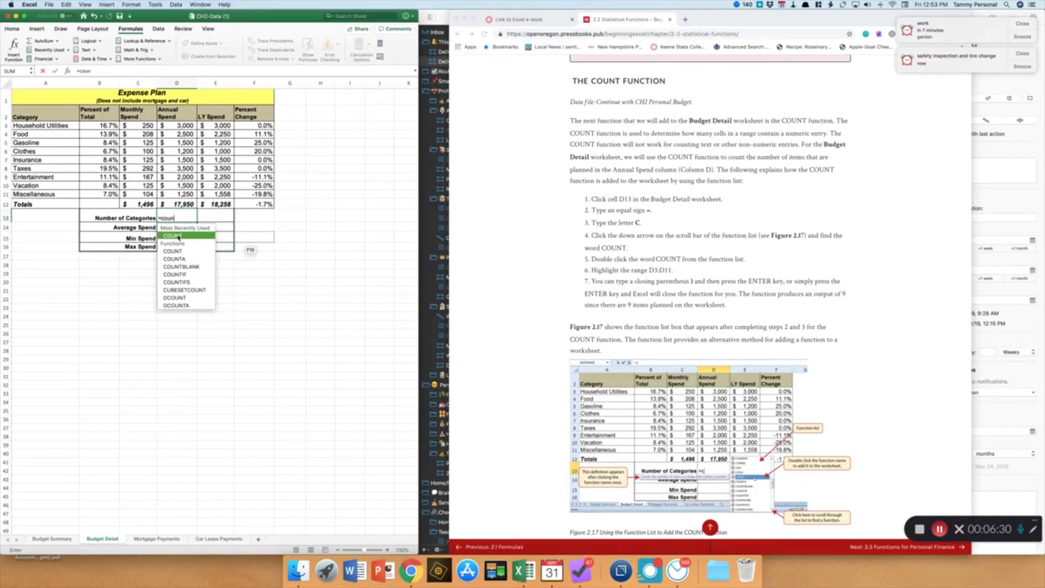
text(t()
scroll(180, 237, down, 1)
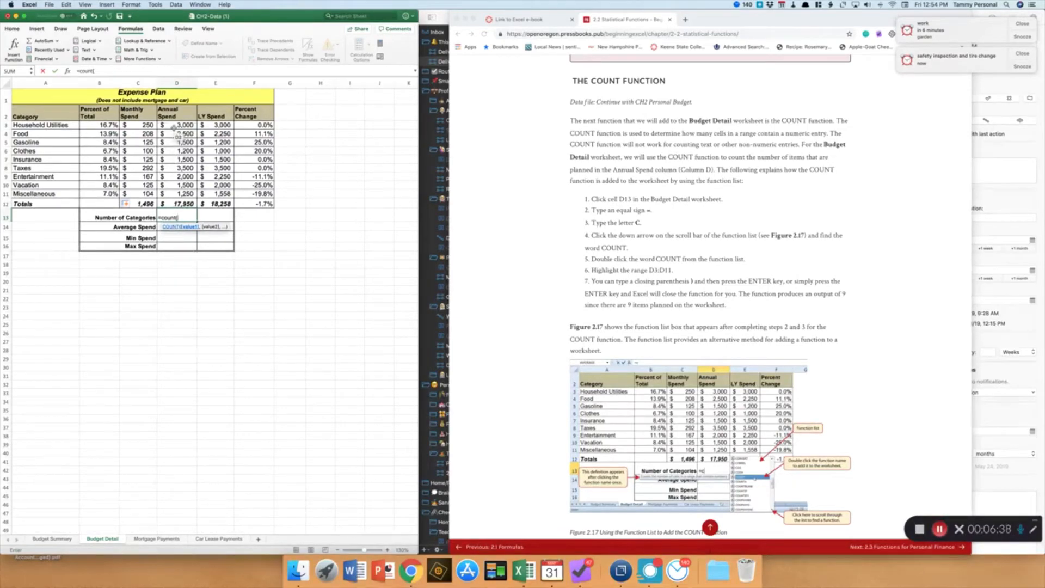
click(173, 126)
drag(173, 125, 179, 192)
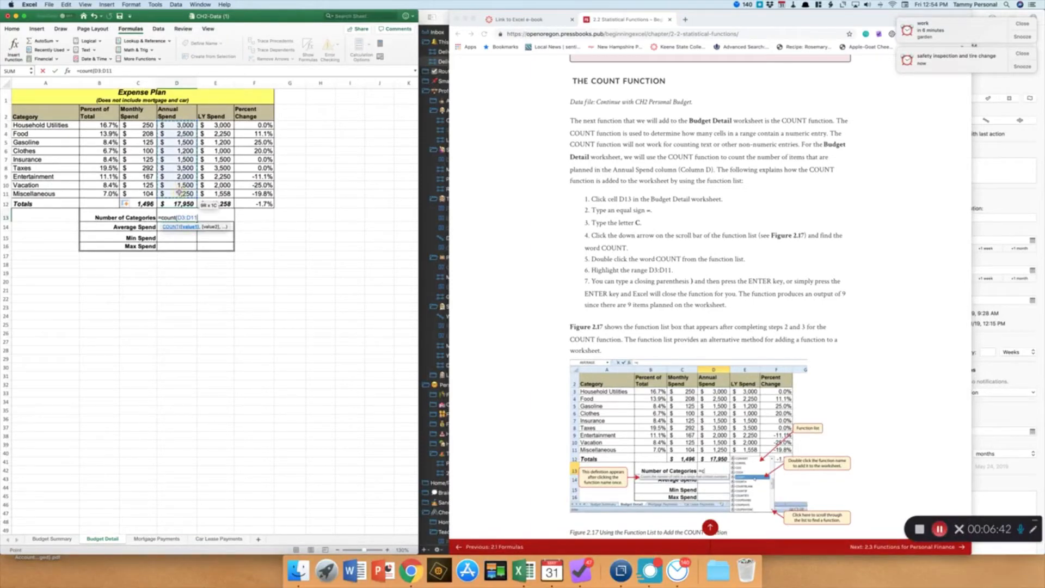
text())
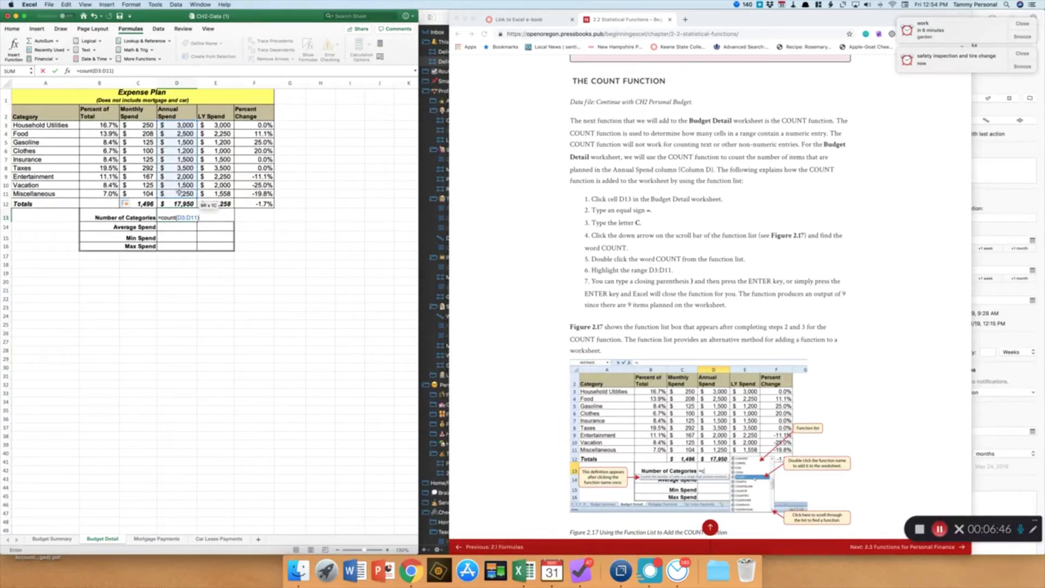
key(Return)
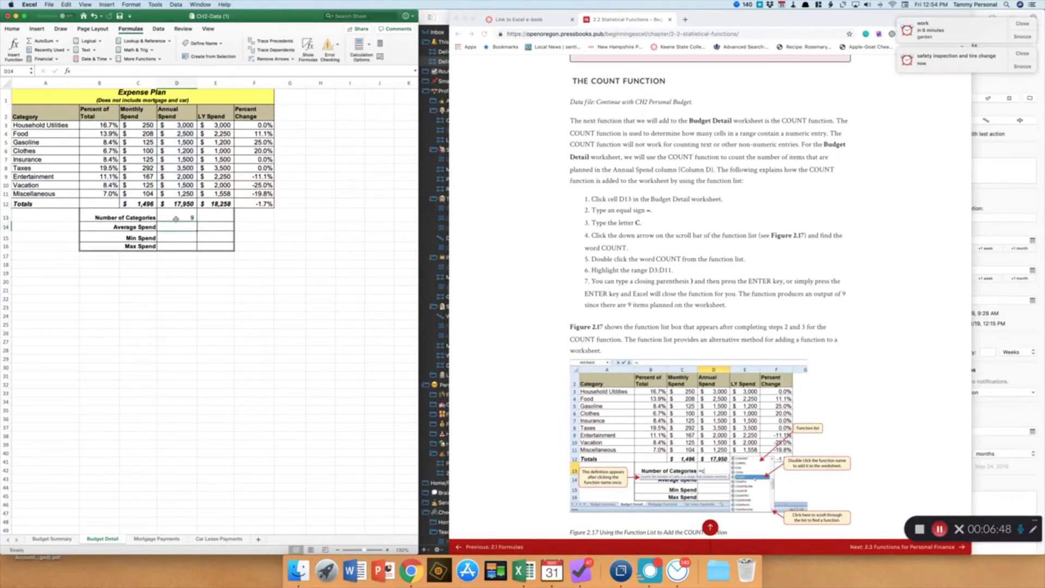
Delete the Clothes annual spend value in D6
click(175, 217)
click(179, 151)
key(Delete)
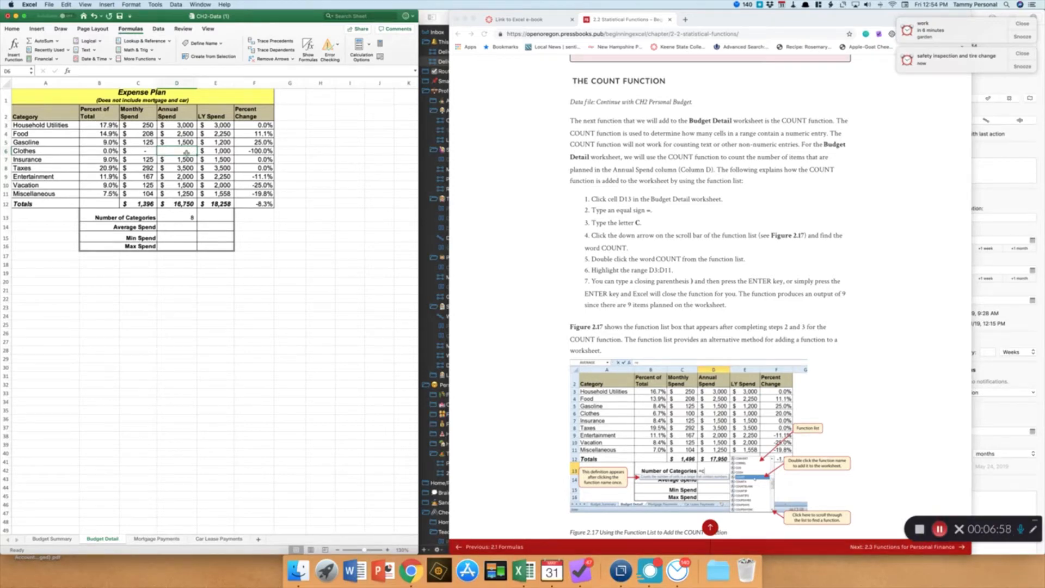
Undo the deletion of the Clothes annual spend value in D6, restoring it
click(172, 216)
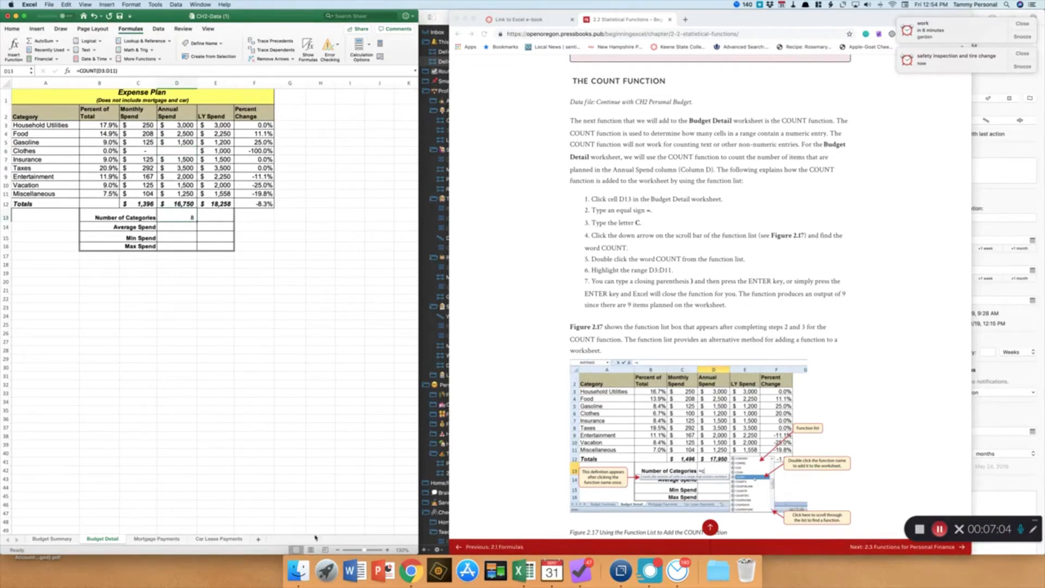
click(387, 550)
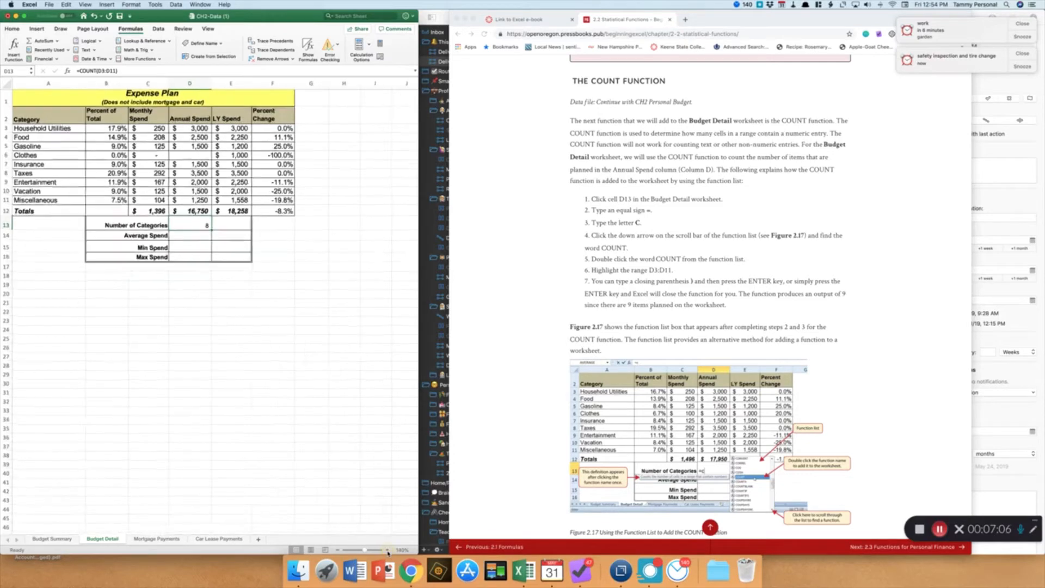
click(387, 550)
click(207, 164)
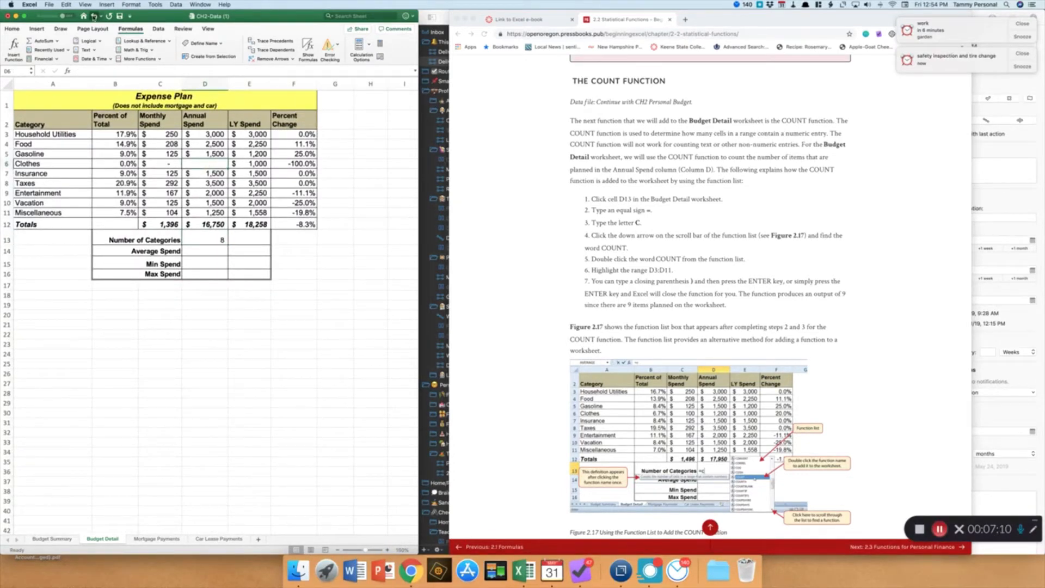
click(94, 16)
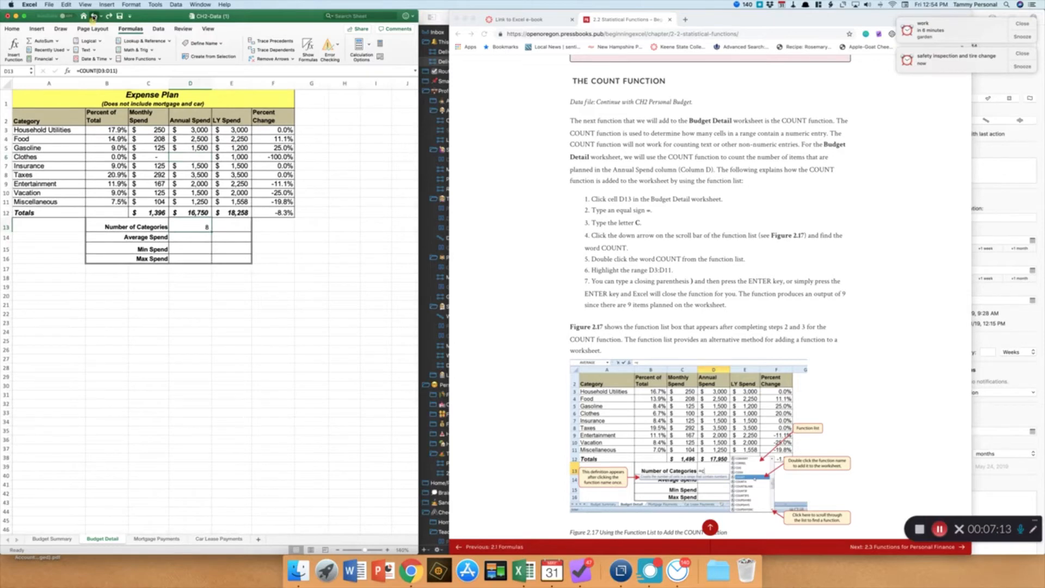
click(93, 16)
click(93, 15)
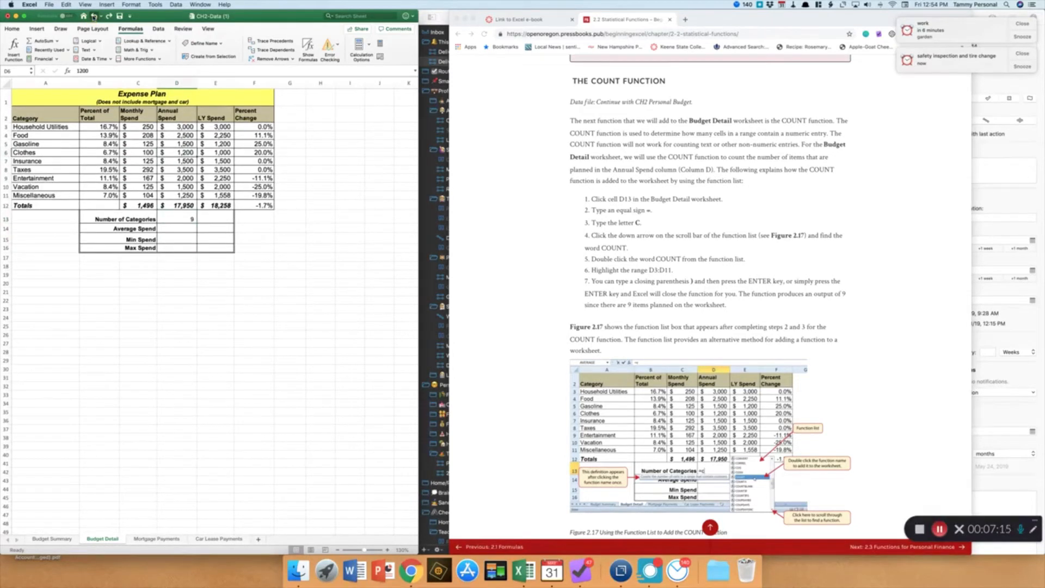
Enter =AVERAGE(D3:D11) in D14 to calculate the average annual spend per category
click(388, 551)
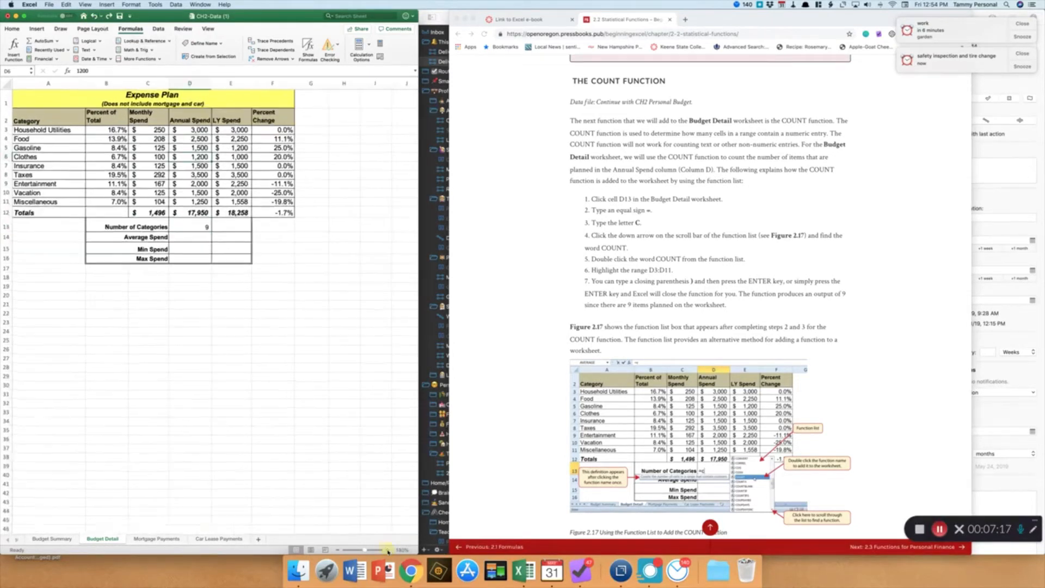
click(389, 551)
click(388, 551)
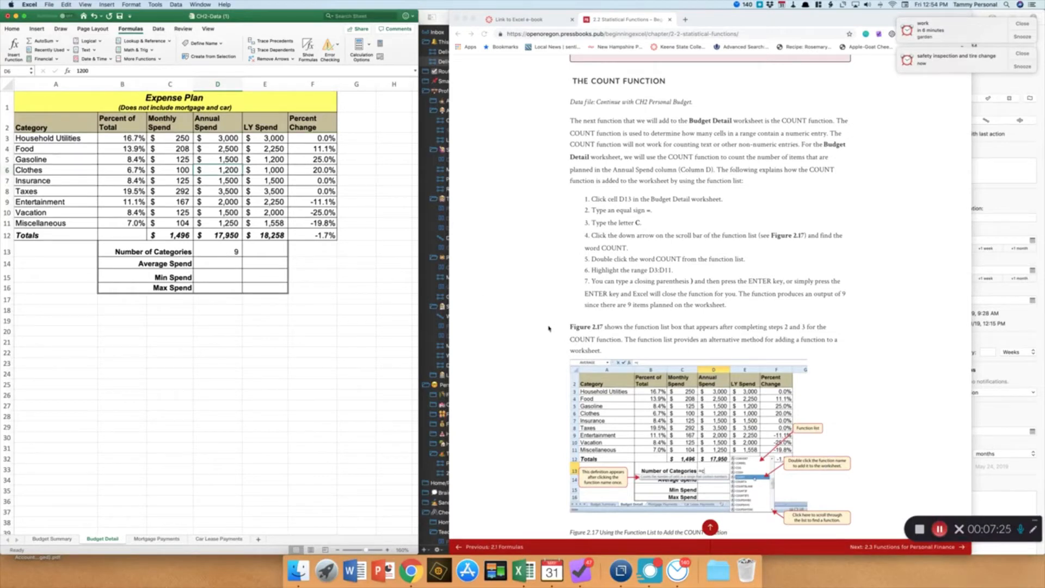
scroll(549, 329, down, 5)
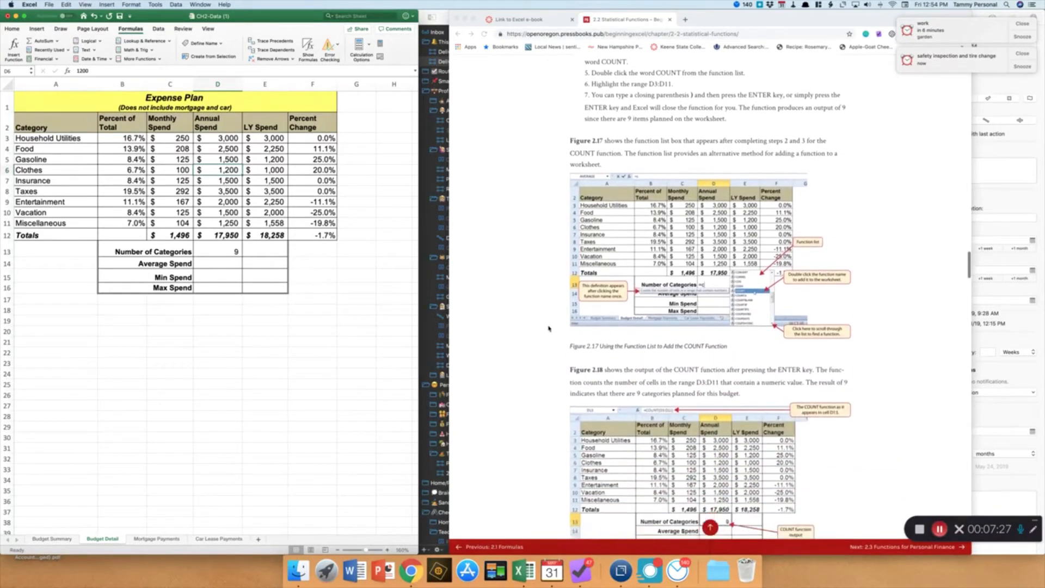
scroll(549, 328, down, 8)
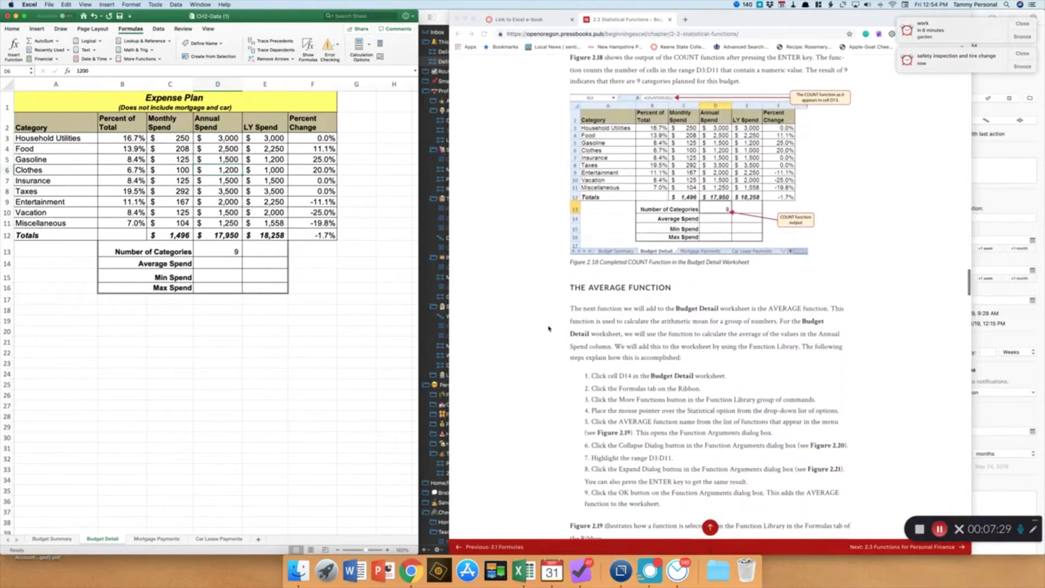
scroll(549, 328, down, 3)
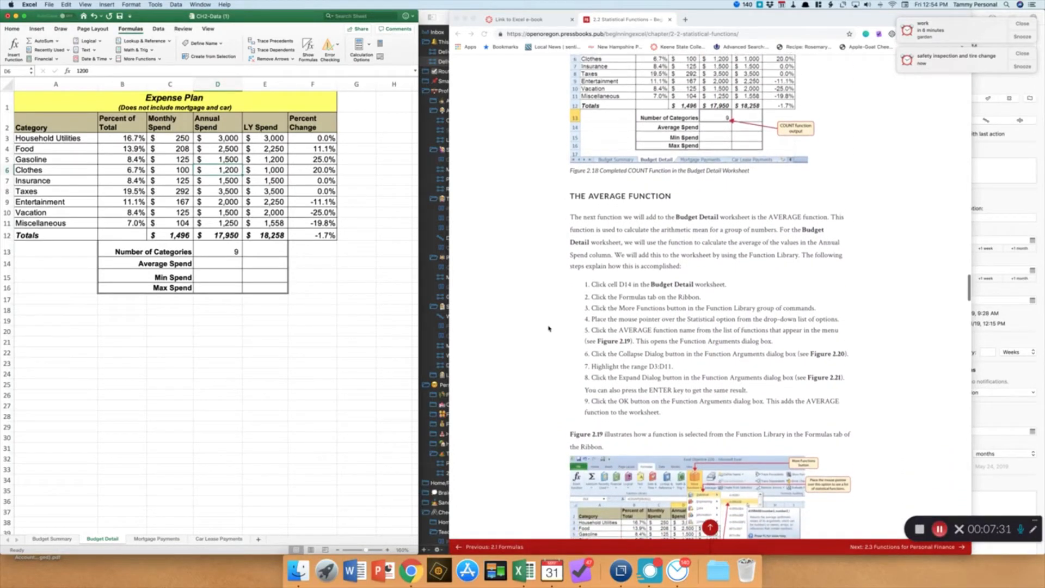
click(222, 262)
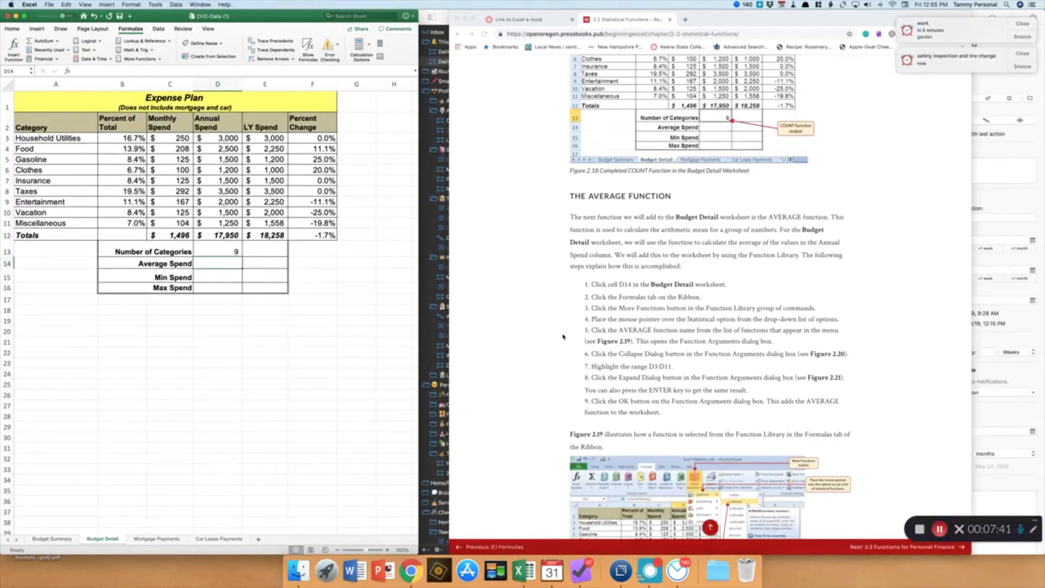
scroll(556, 337, down, 1)
scroll(557, 338, down, 5)
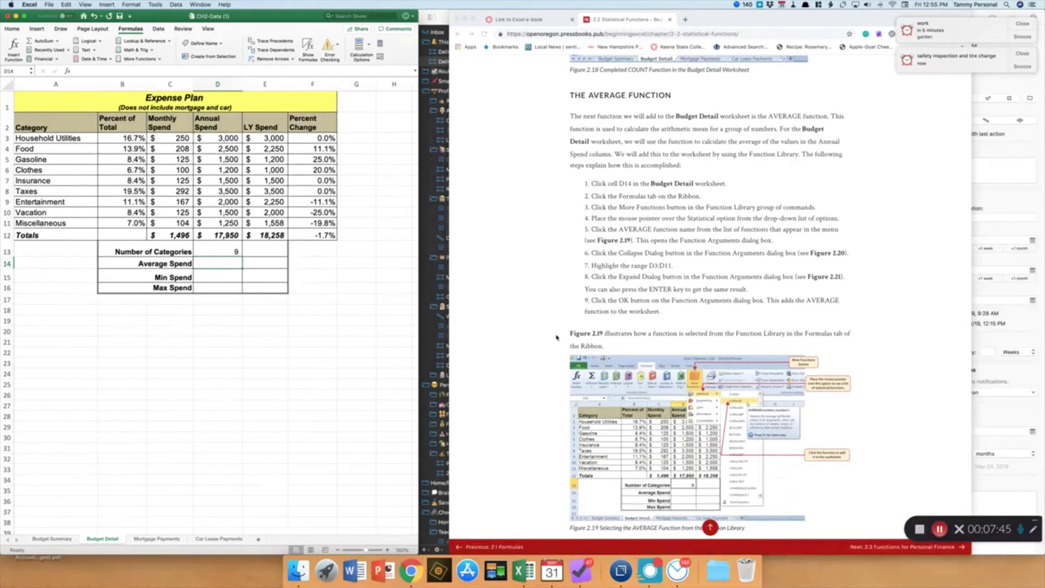
text(=ave)
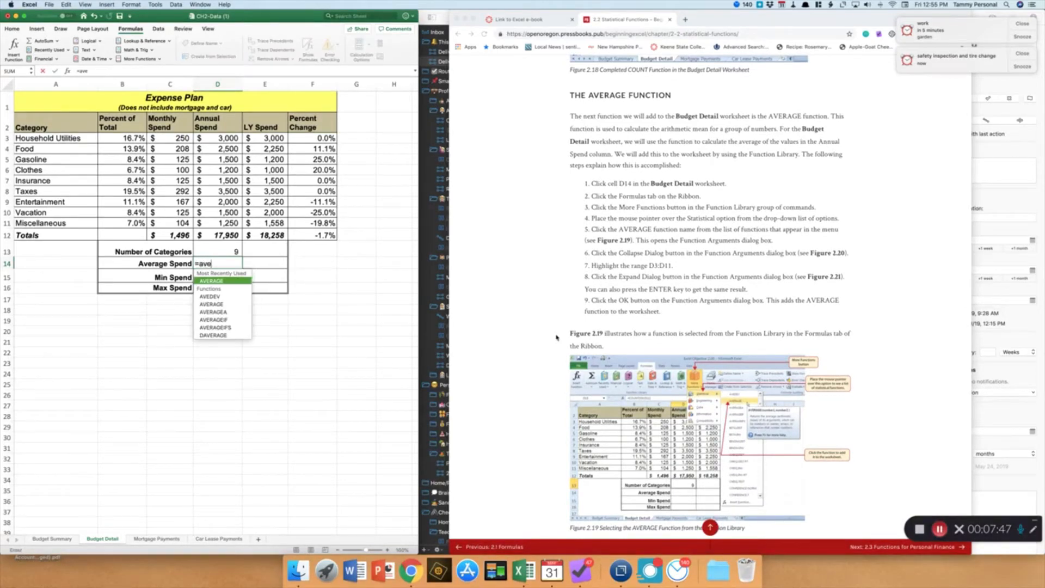
double_click(216, 281)
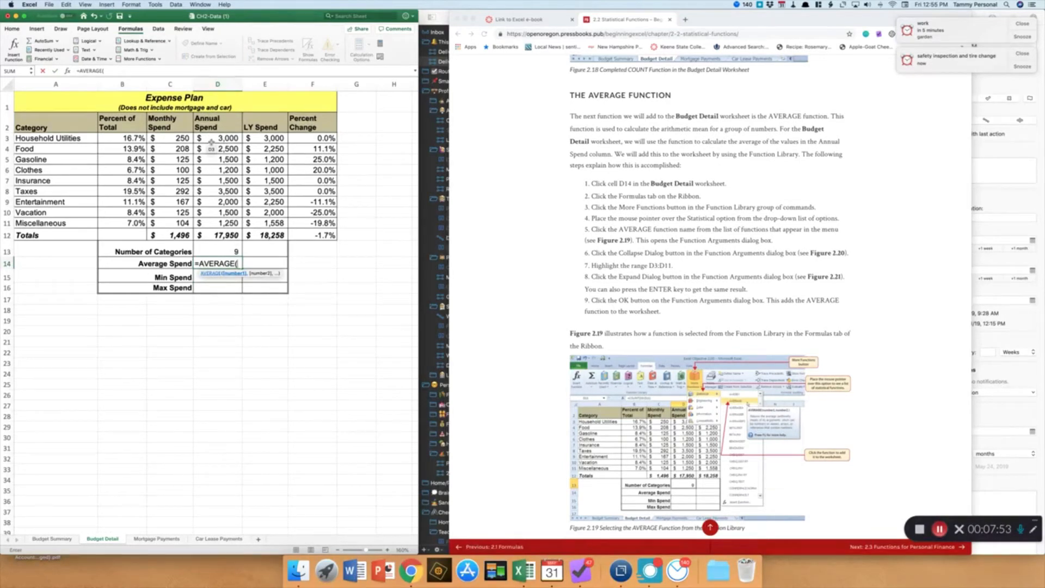
drag(212, 142, 217, 226)
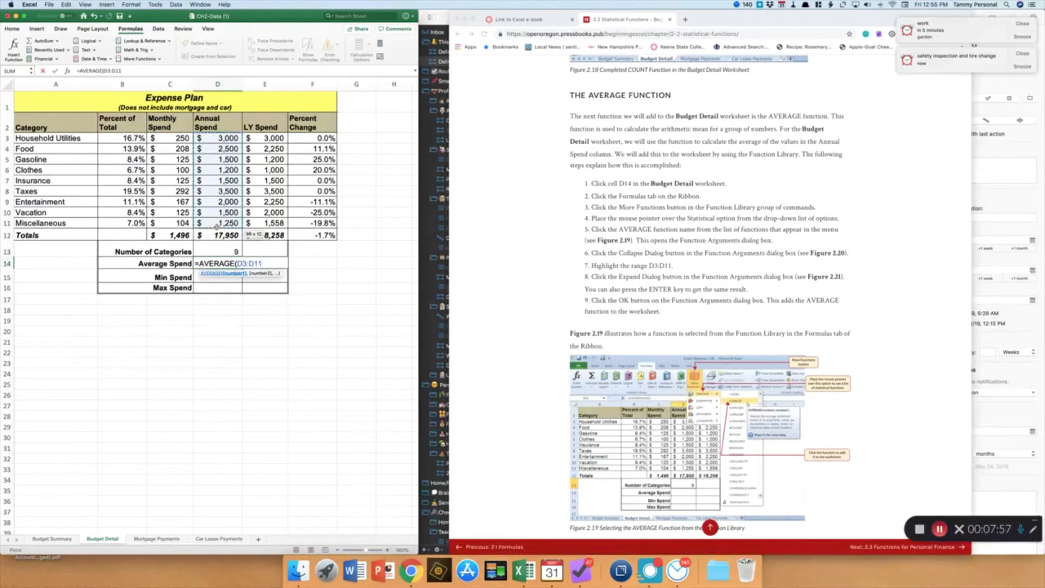
text())
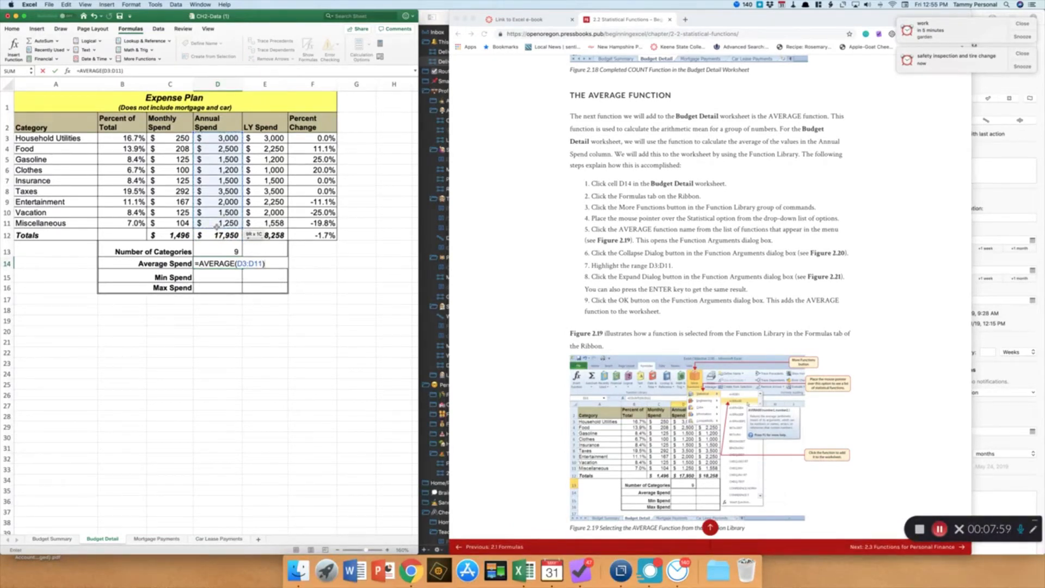
key(Return)
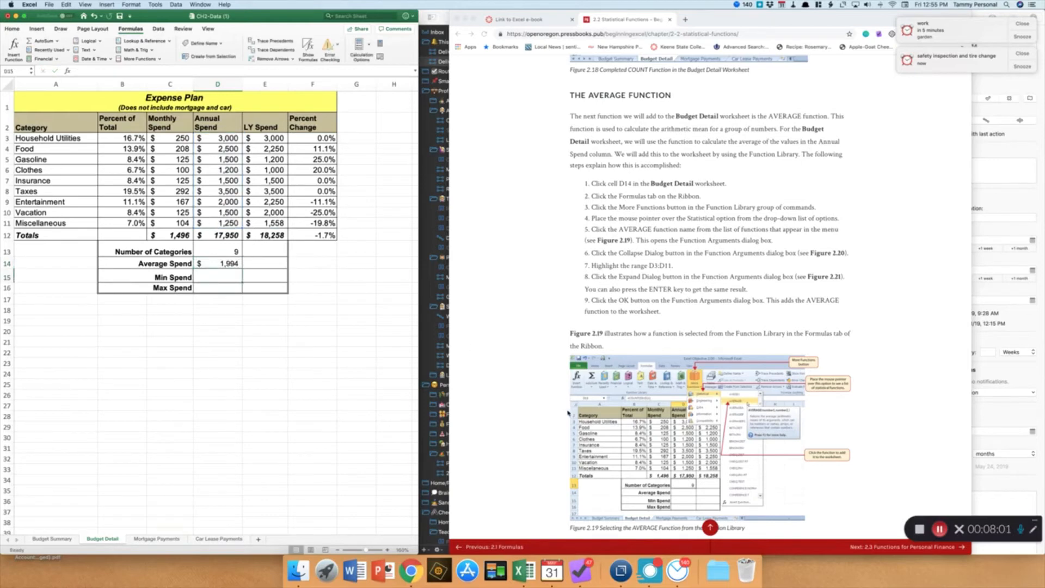
Read the e-book's AVERAGE completion and MAX and MIN function instructions
scroll(546, 409, down, 6)
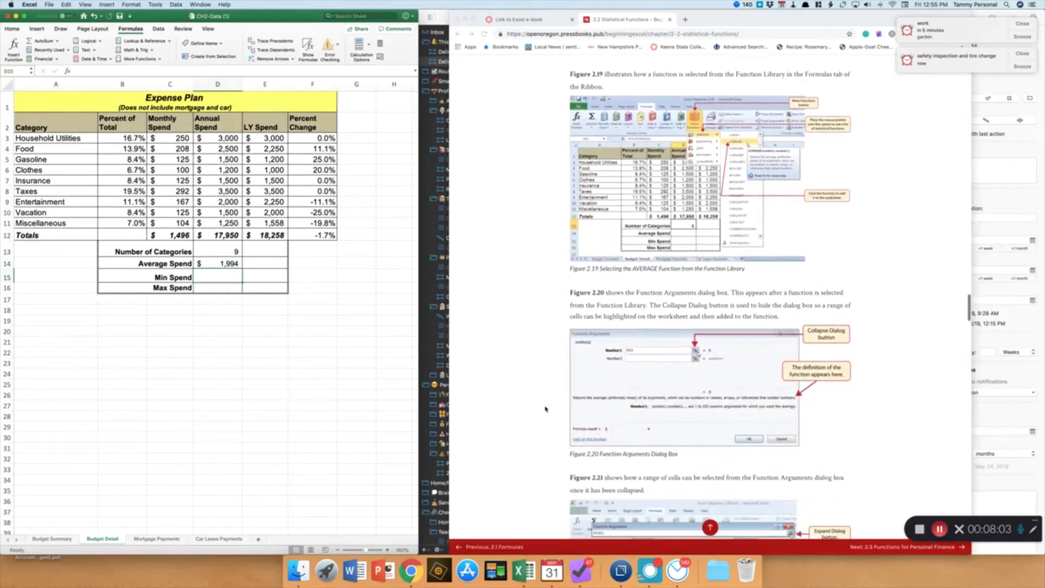
scroll(545, 409, down, 4)
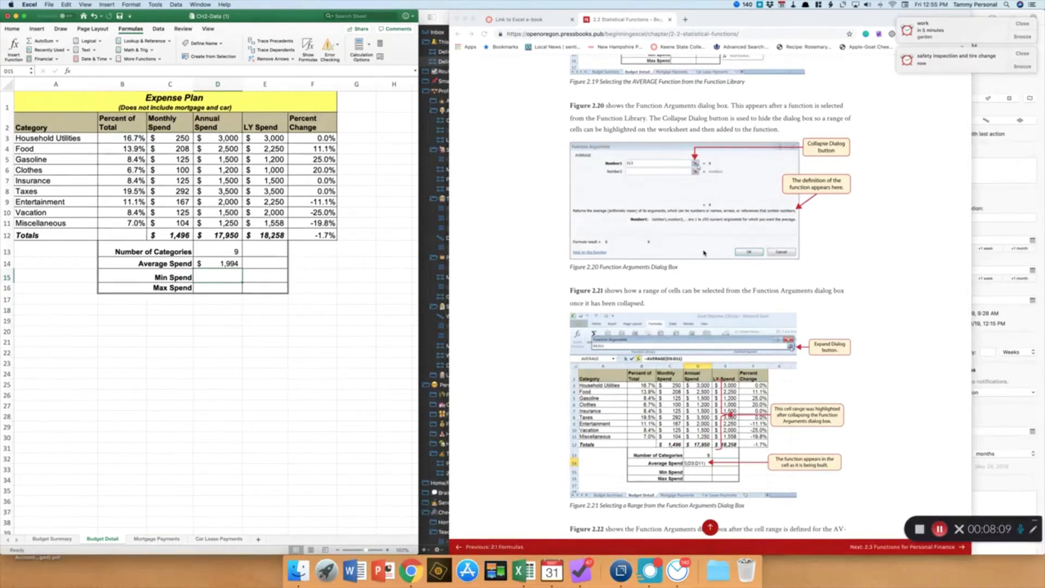
scroll(704, 253, down, 3)
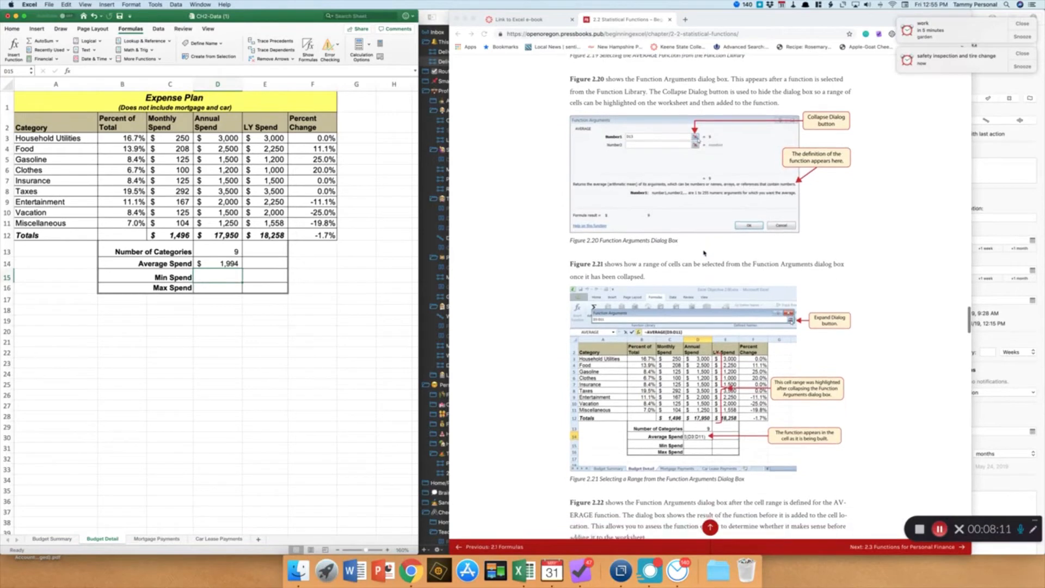
scroll(704, 253, down, 5)
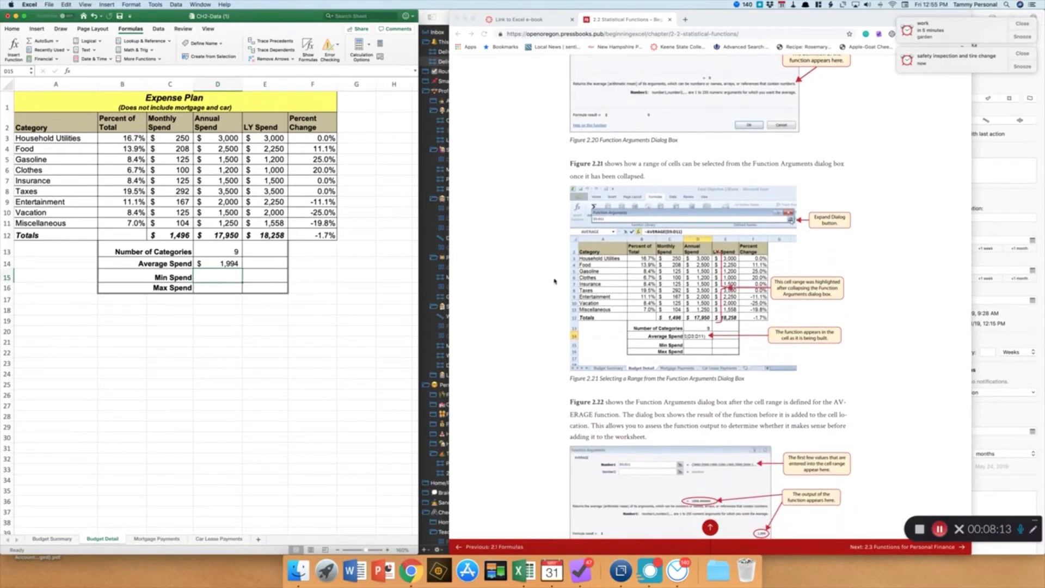
scroll(531, 281, down, 1)
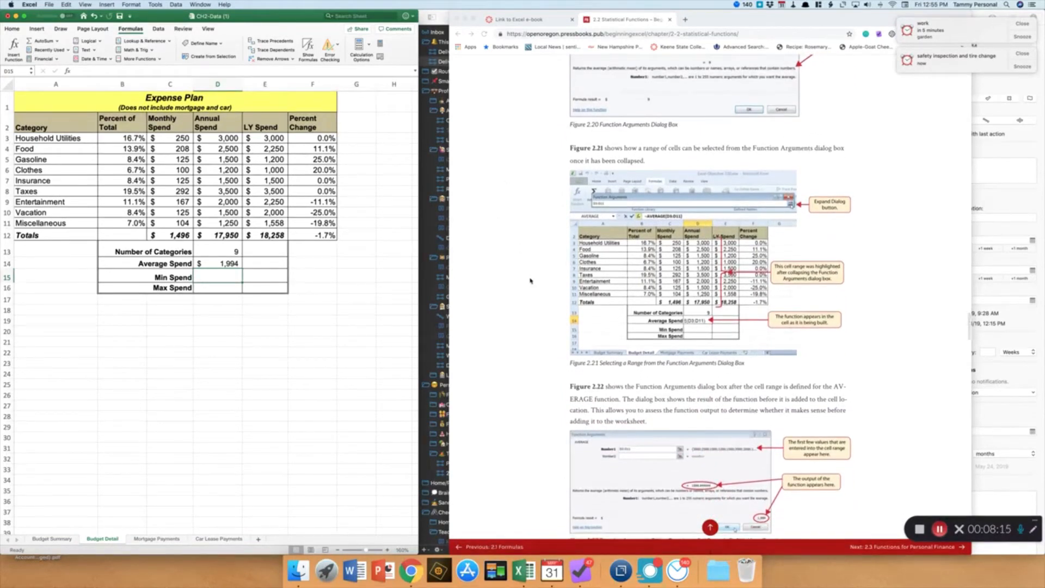
scroll(531, 281, down, 1)
scroll(530, 281, down, 8)
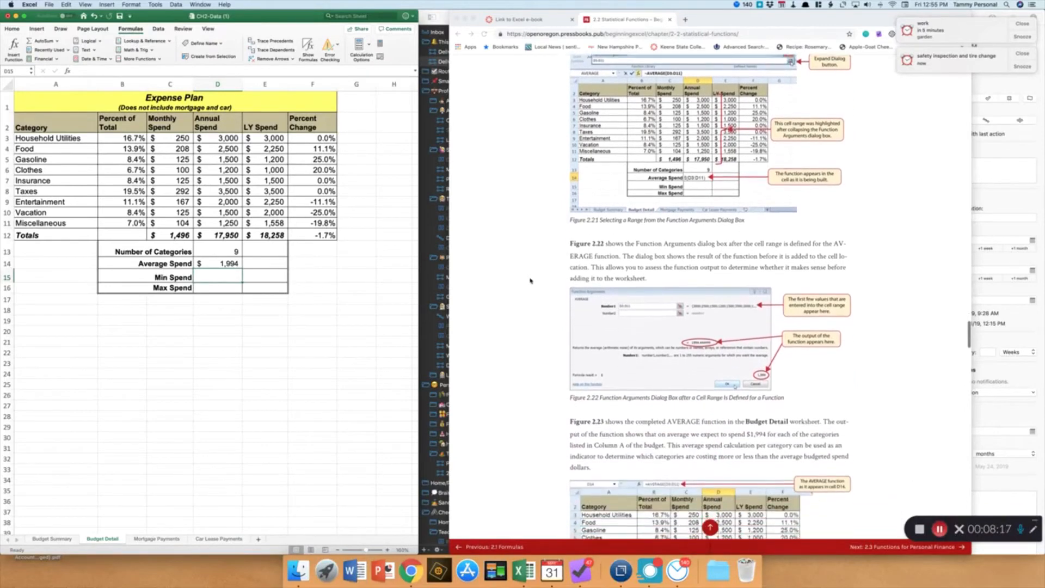
scroll(530, 281, down, 15)
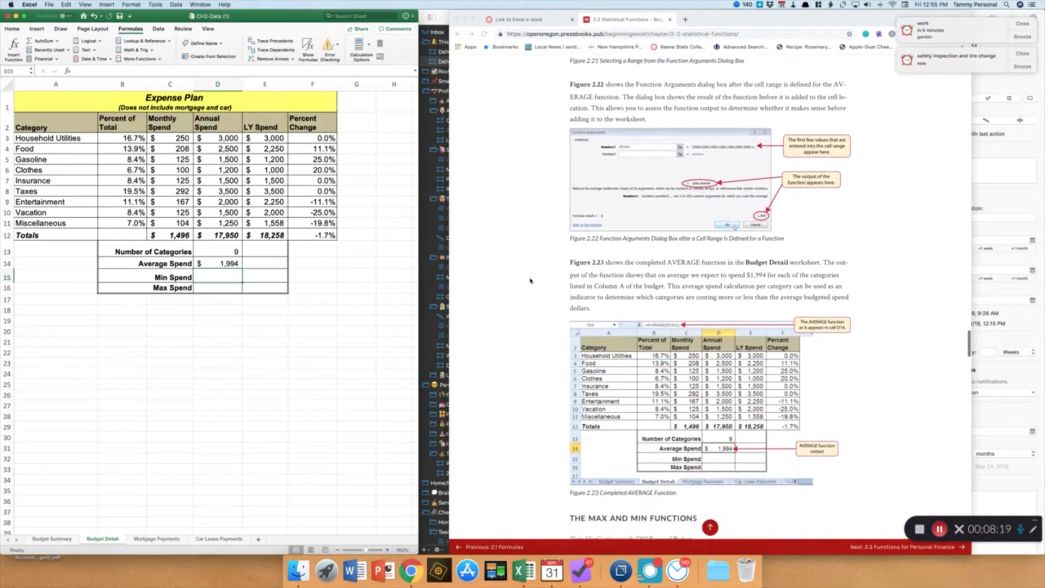
scroll(531, 281, down, 3)
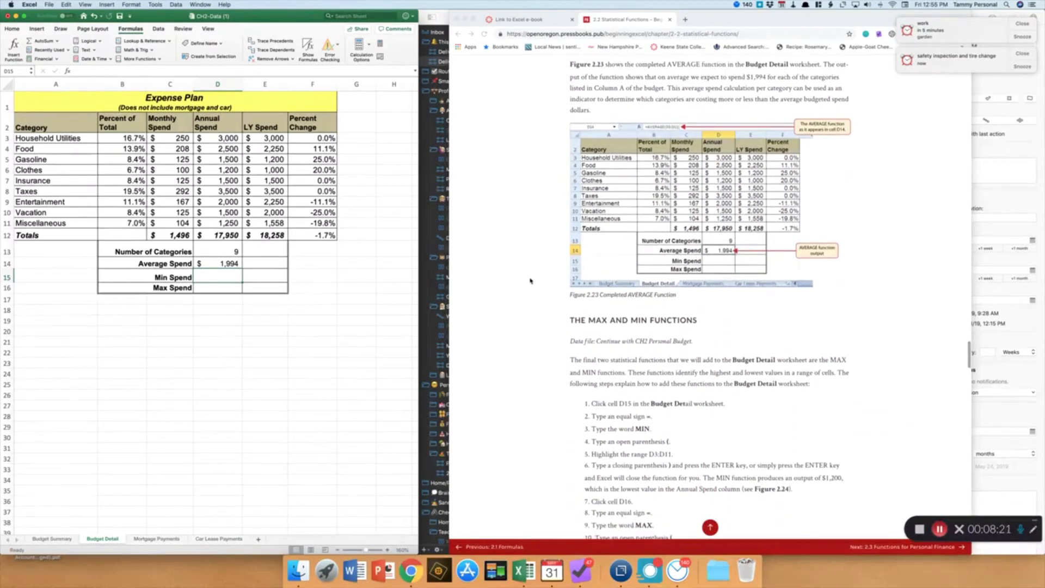
scroll(530, 281, down, 9)
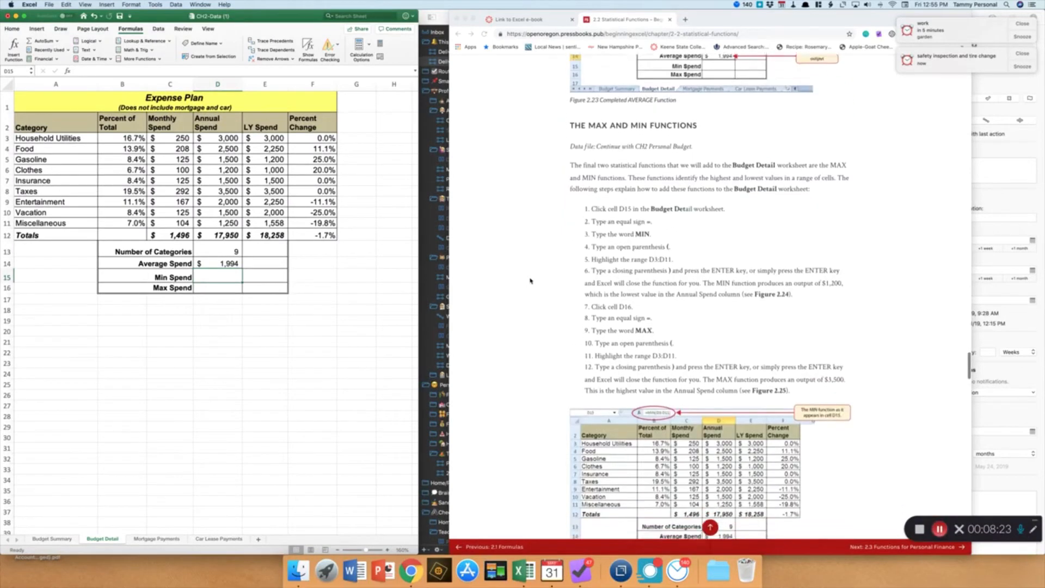
scroll(530, 281, down, 3)
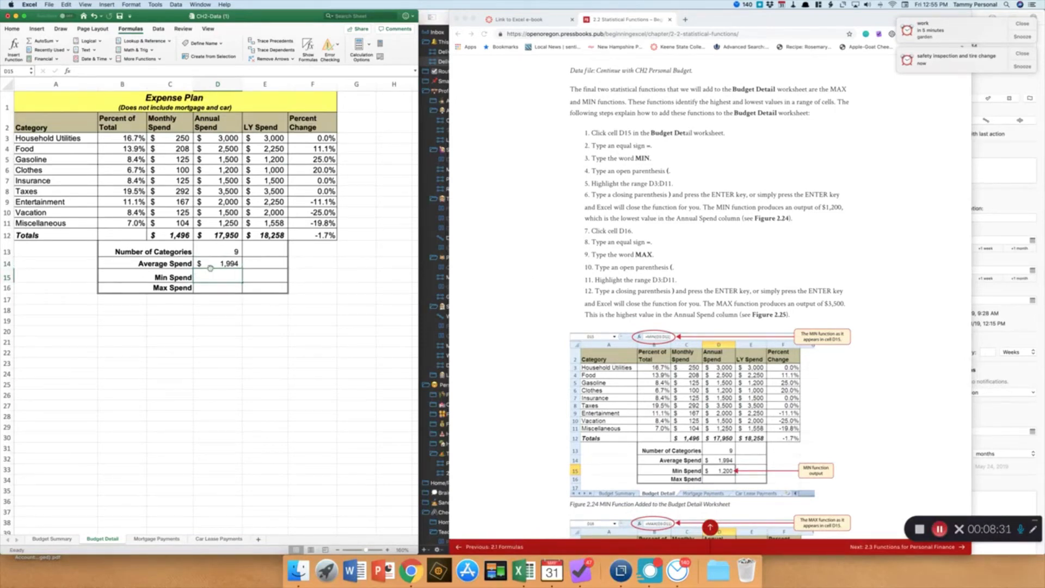
Enter =MIN(D3:D11) in D15 to find the lowest annual spend
text(=min)
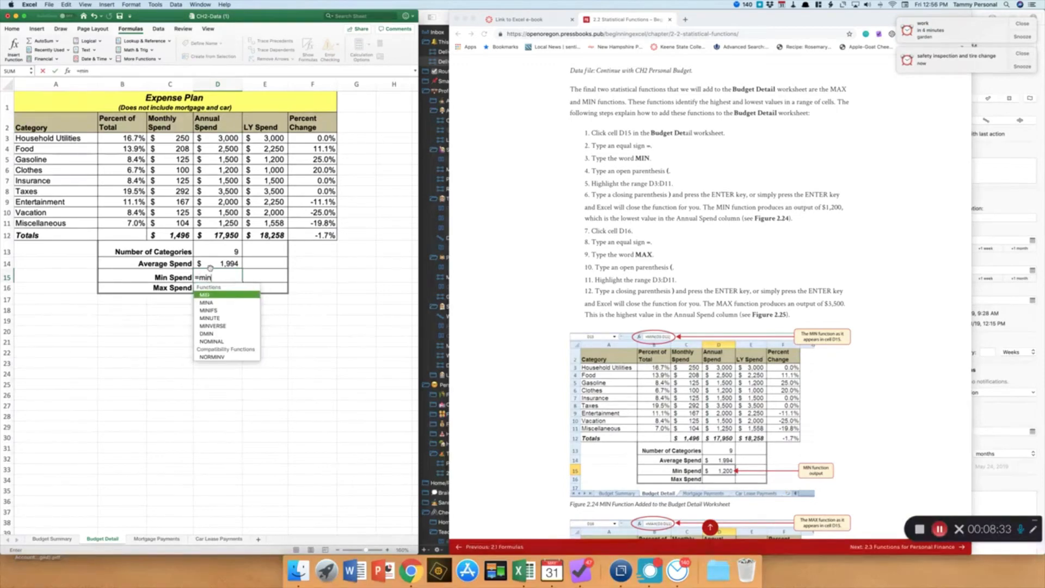
double_click(210, 297)
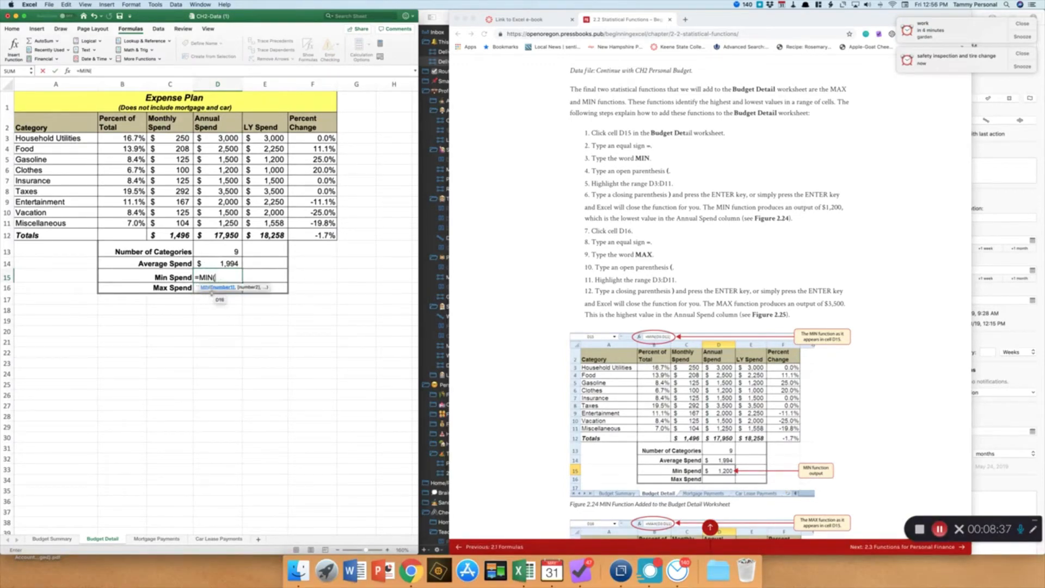
drag(220, 140, 220, 221)
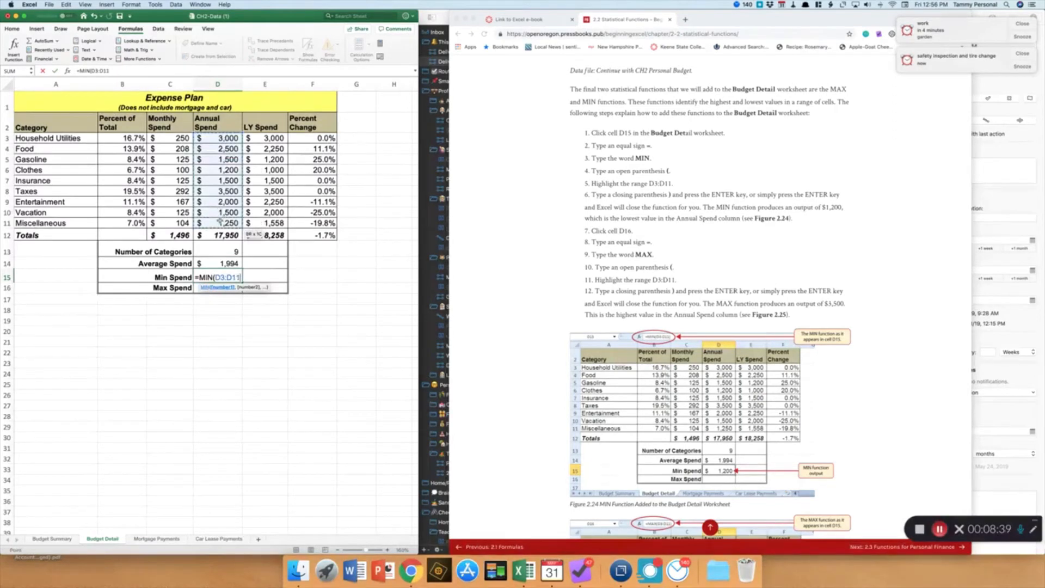
text())
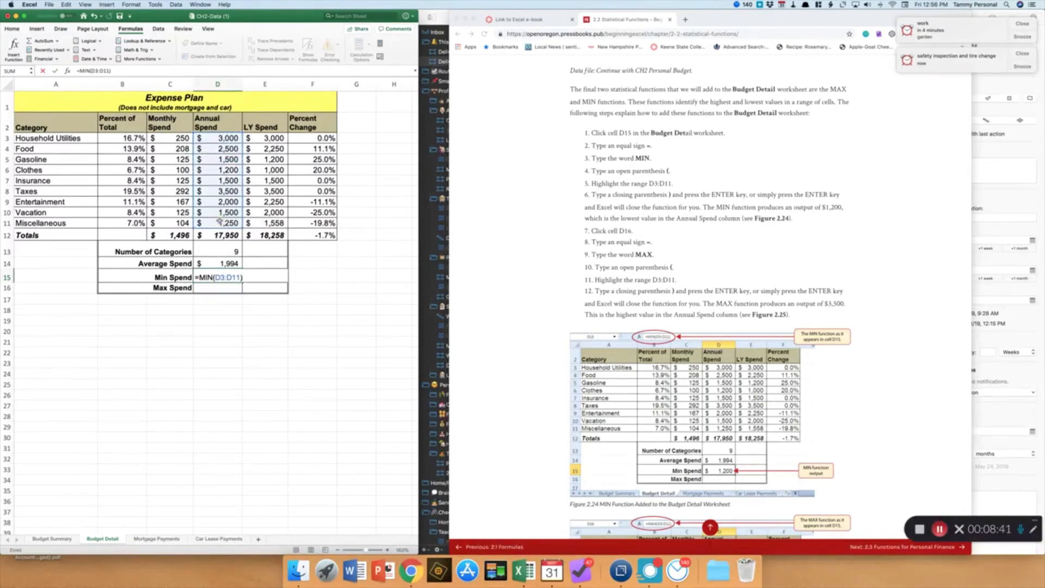
key(Return)
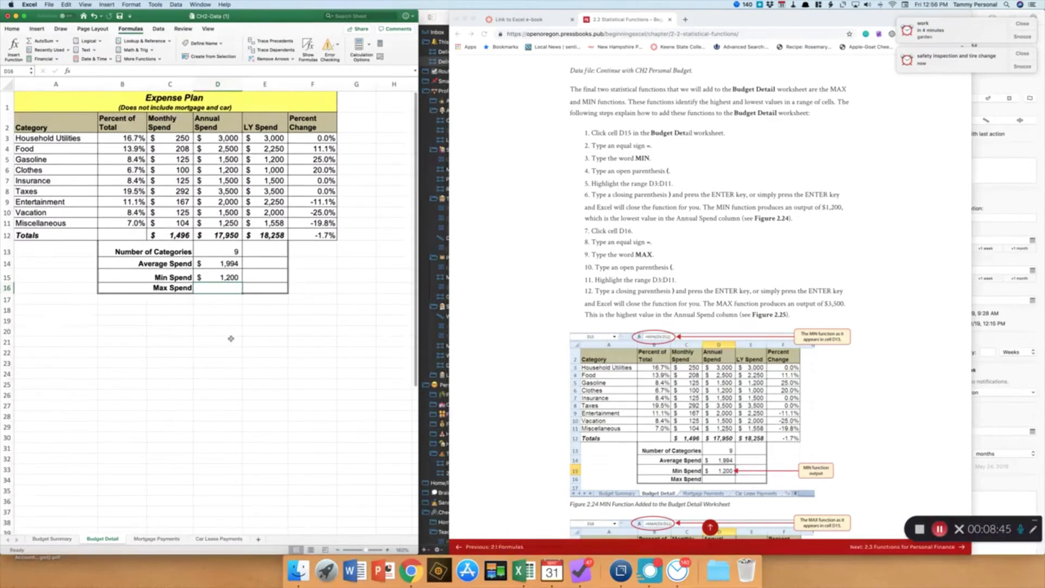
Enter =MAX(D3:D11) in D16 to find the highest annual spend
text(=max()
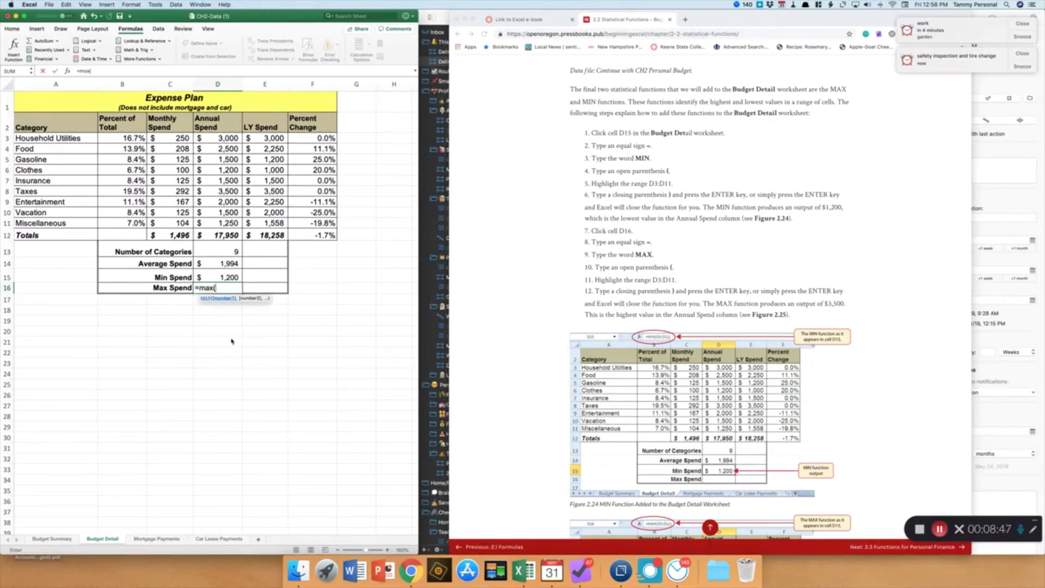
scroll(247, 325, left, 1)
scroll(248, 325, right, 1)
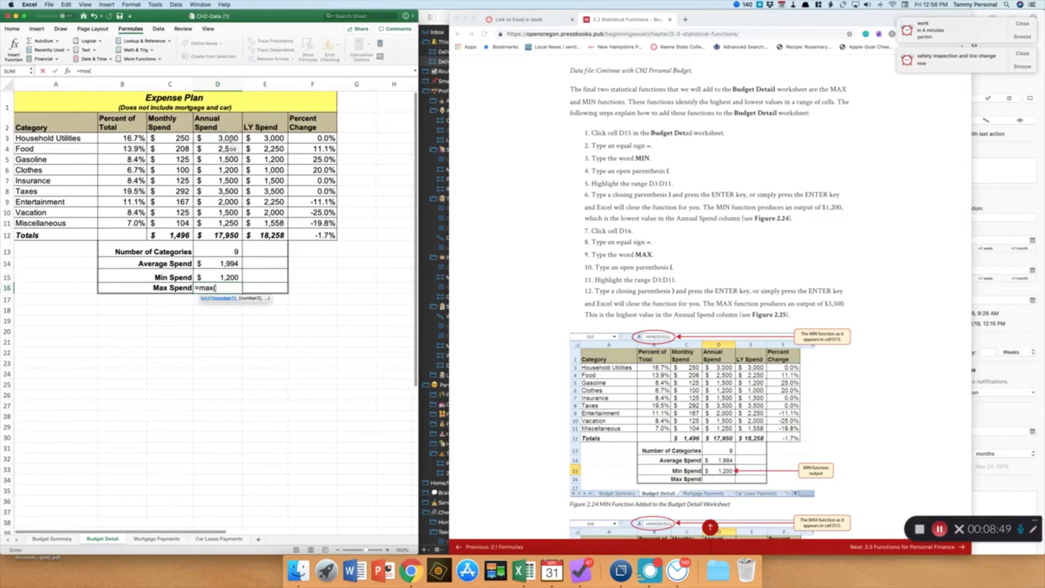
drag(223, 138, 231, 223)
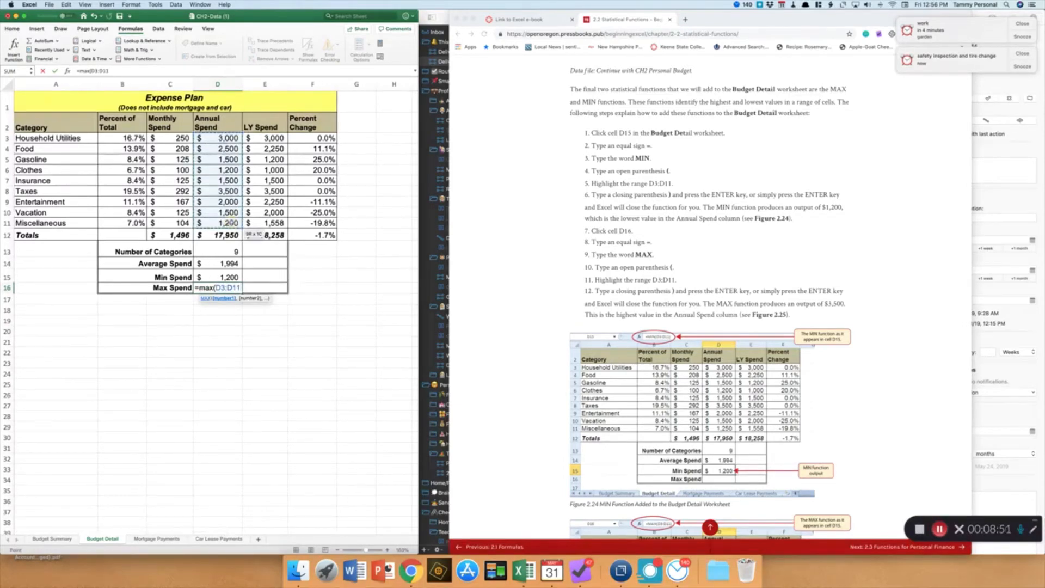
text())
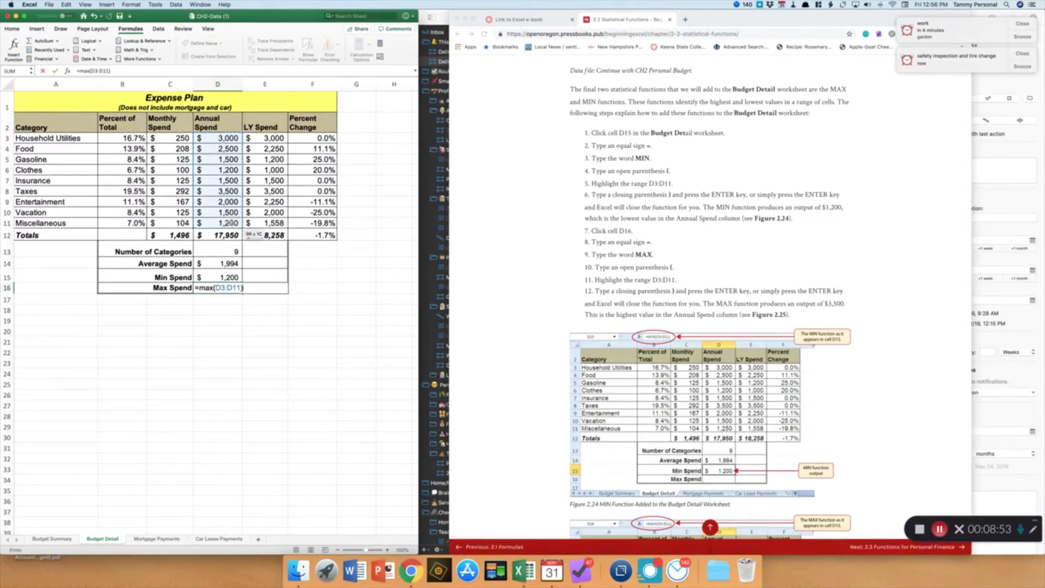
key(Return)
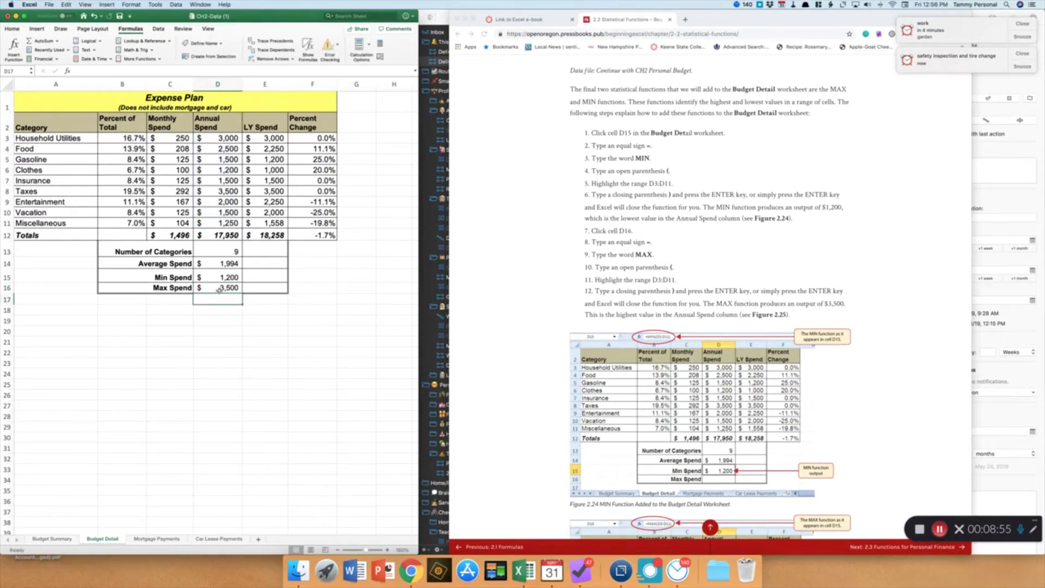
Copy the COUNT, AVERAGE, MIN and MAX formulas in D13:D16 and paste them into E13:E16 for the LY Spend column
click(219, 288)
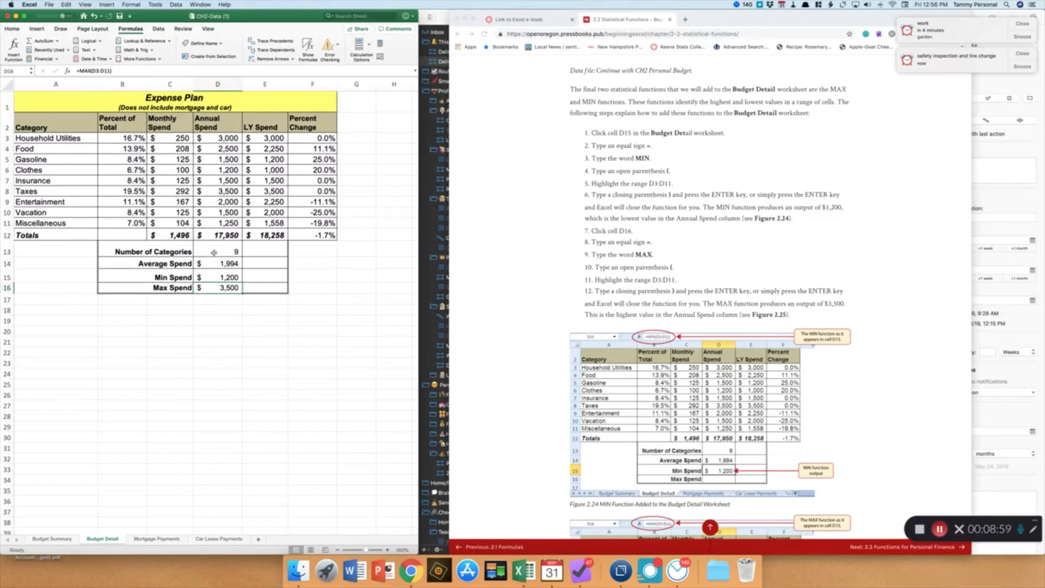
scroll(538, 307, down, 10)
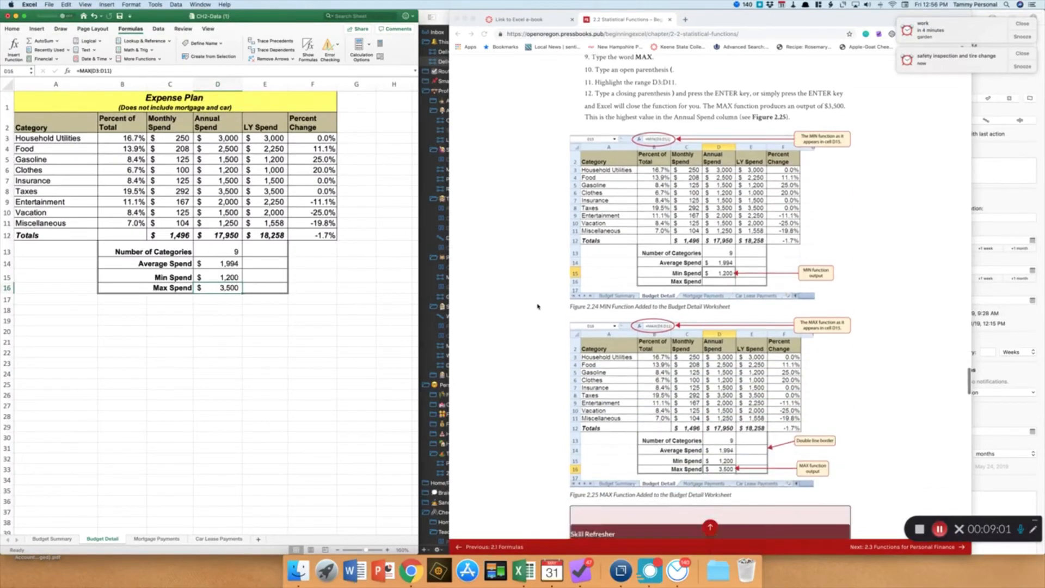
scroll(538, 307, down, 10)
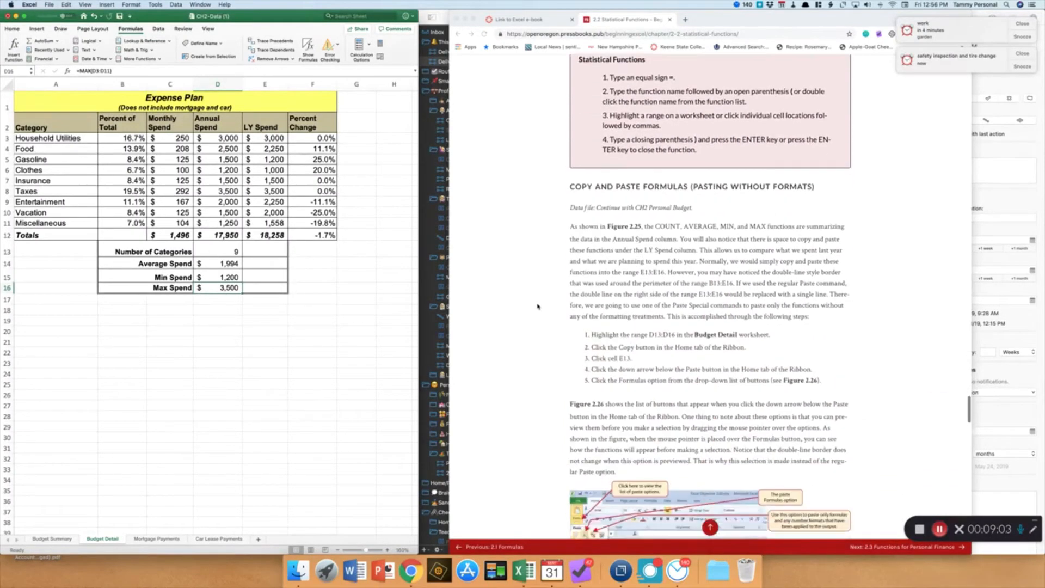
scroll(538, 306, down, 3)
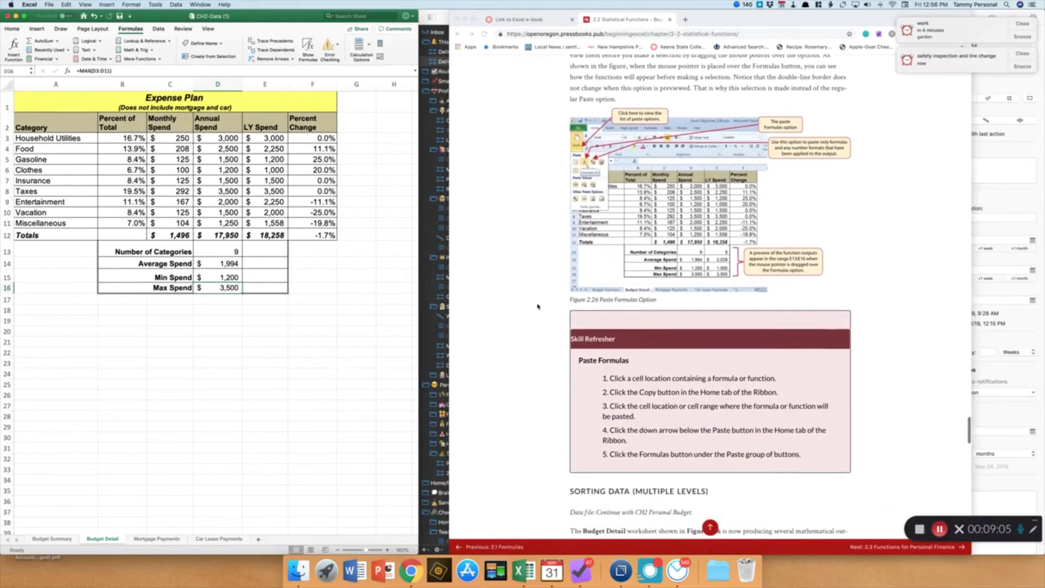
double_click(222, 249)
key(Return)
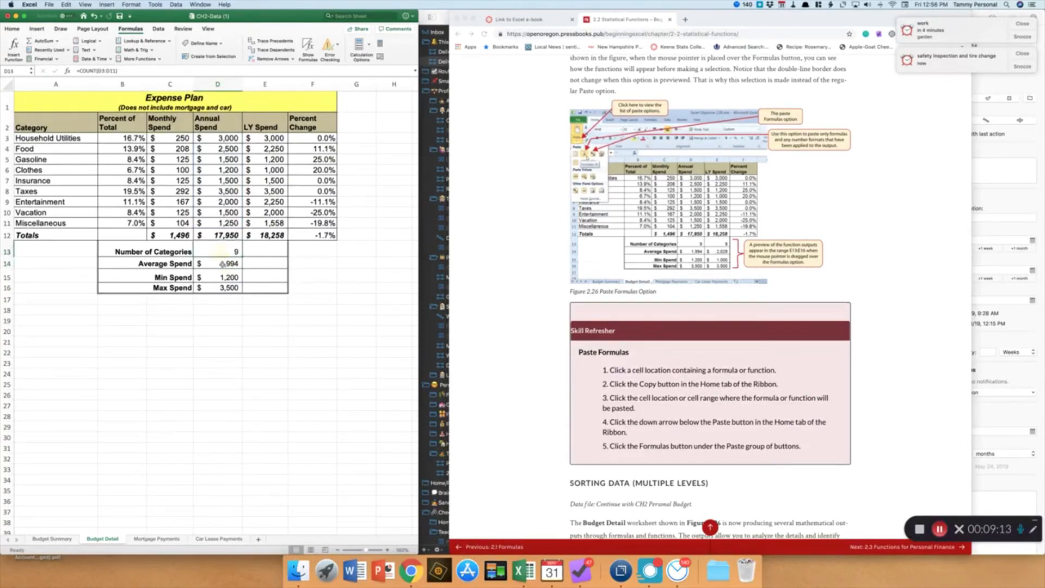
key(Return)
drag(220, 251, 220, 263)
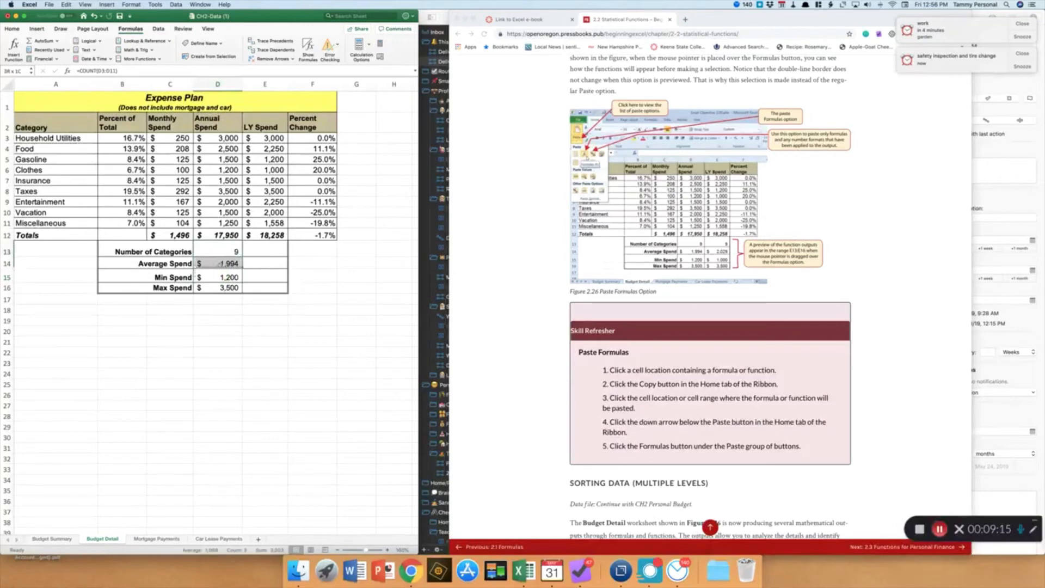
right_click(220, 287)
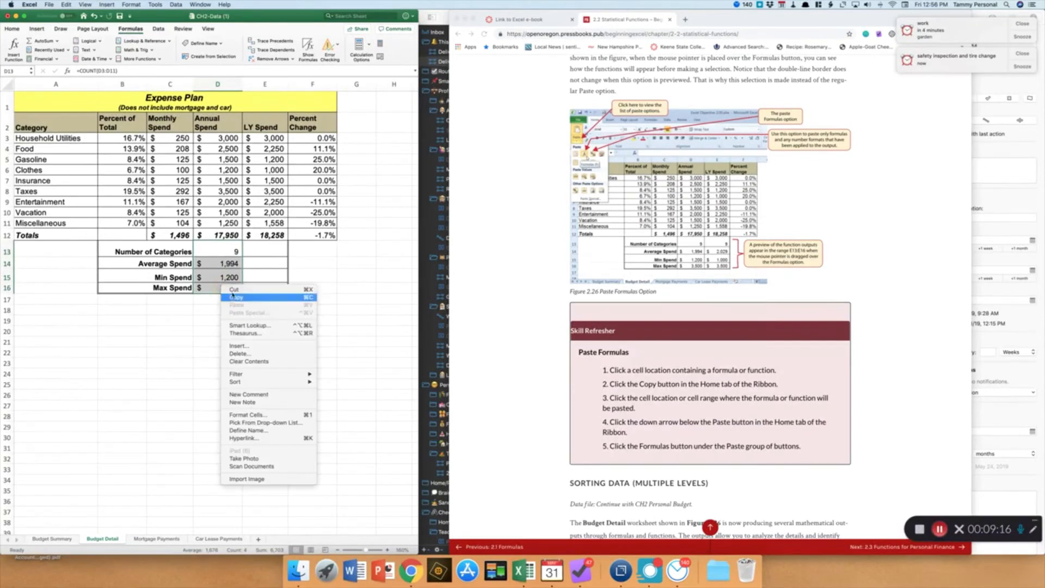
click(239, 298)
click(259, 250)
right_click(260, 250)
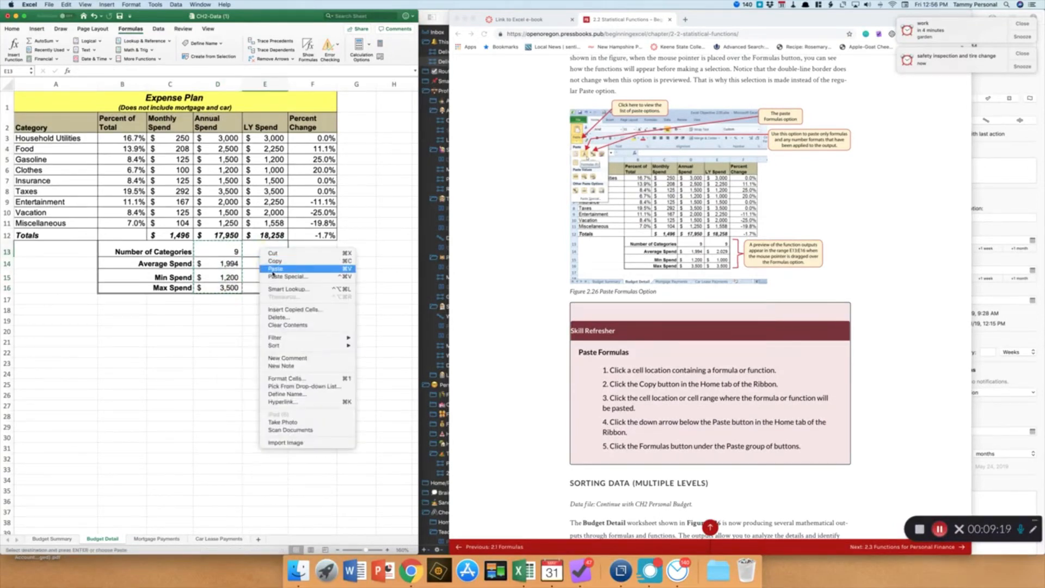
click(273, 269)
click(326, 278)
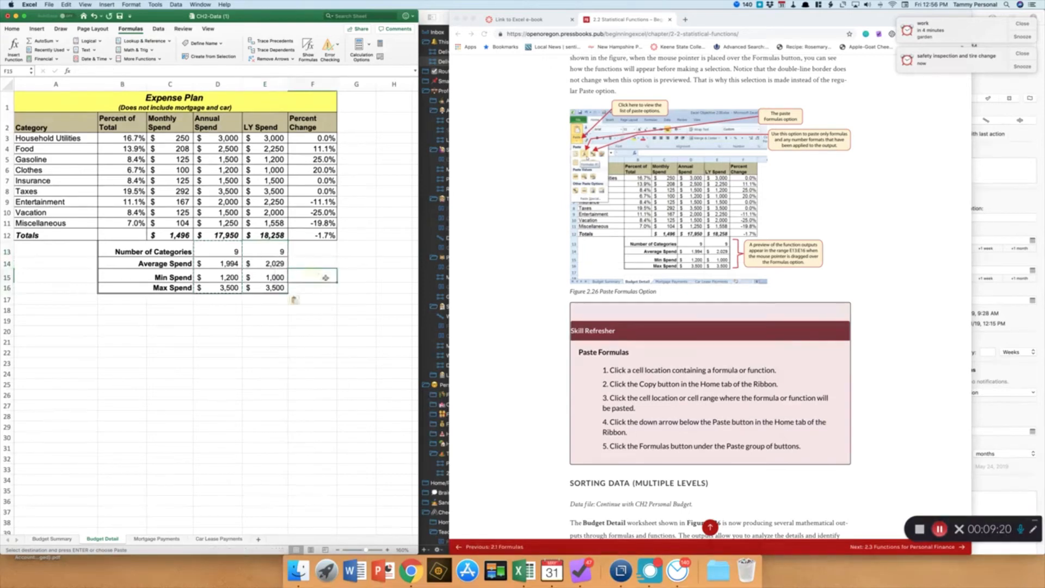
click(266, 286)
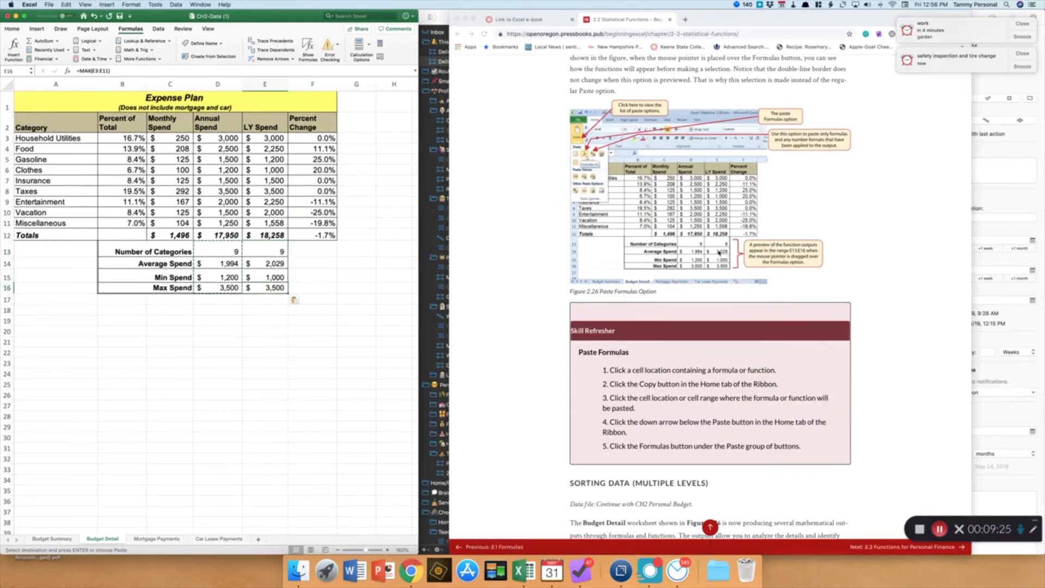
click(308, 264)
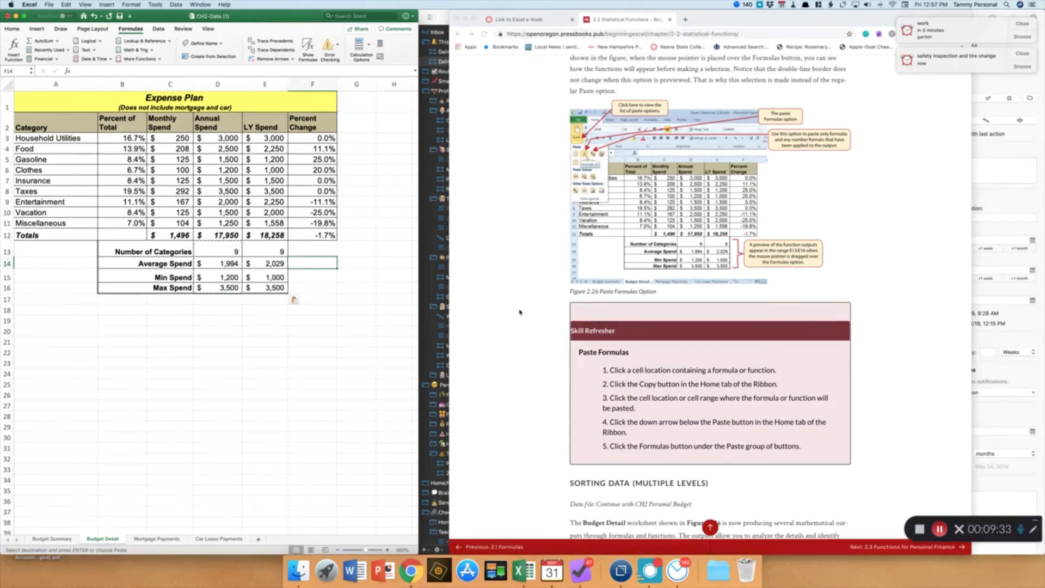
Sort the range A2:F11 by Percent of Total from largest to smallest, with the header row option on
scroll(327, 347, down, 1)
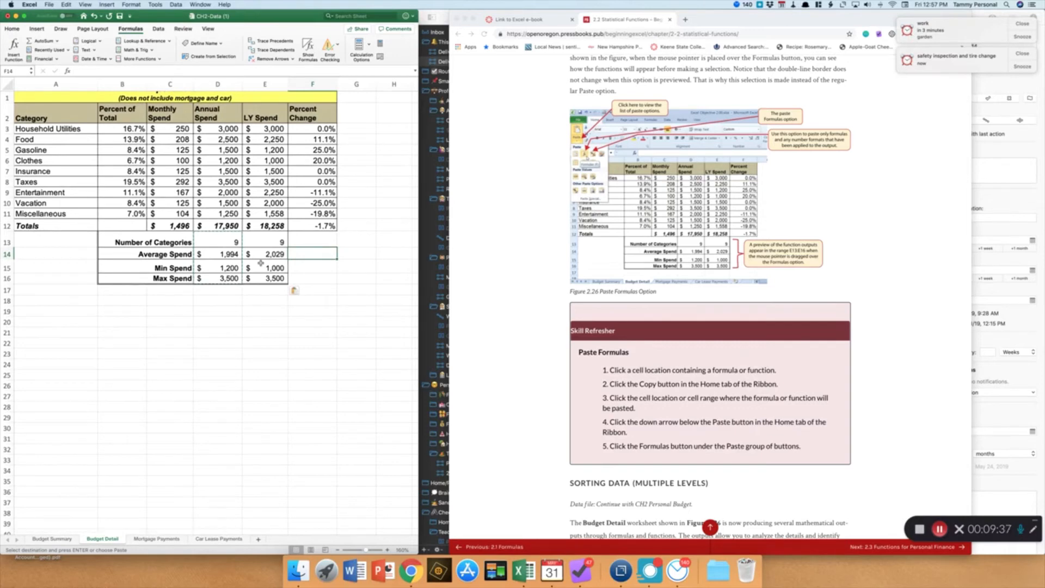
scroll(502, 321, down, 10)
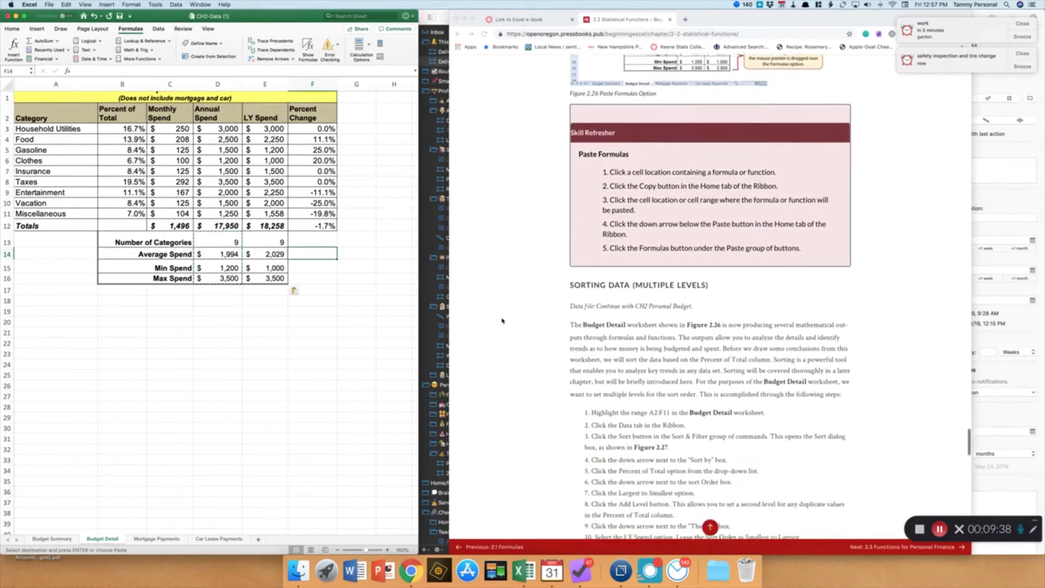
scroll(502, 321, down, 3)
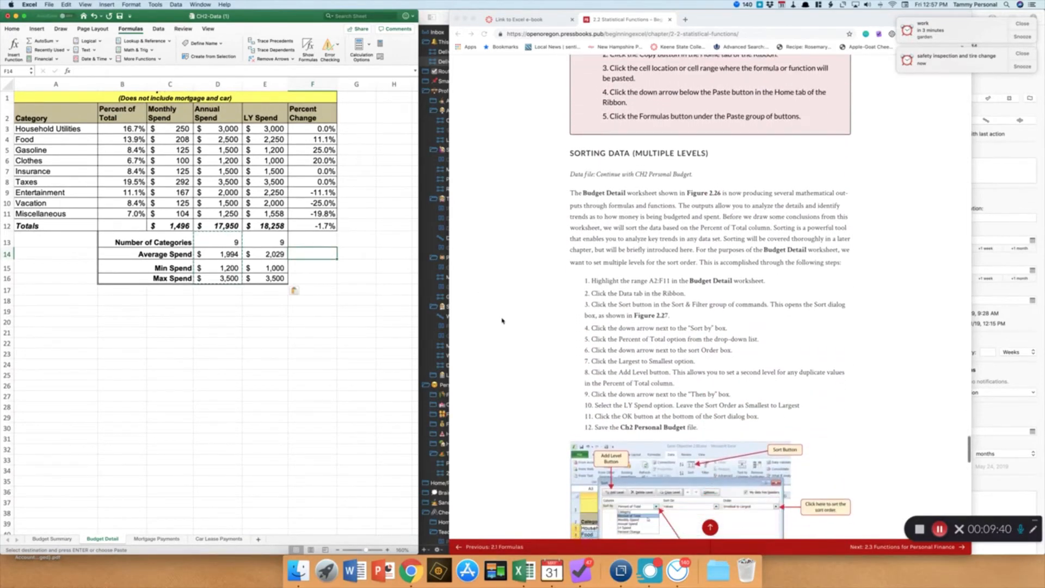
scroll(502, 320, down, 6)
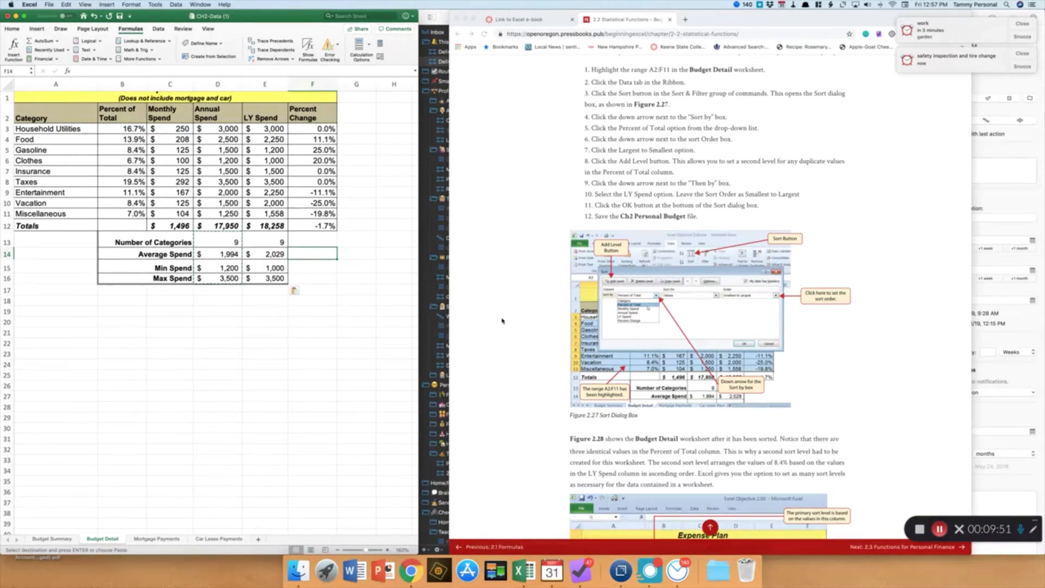
scroll(502, 321, up, 1)
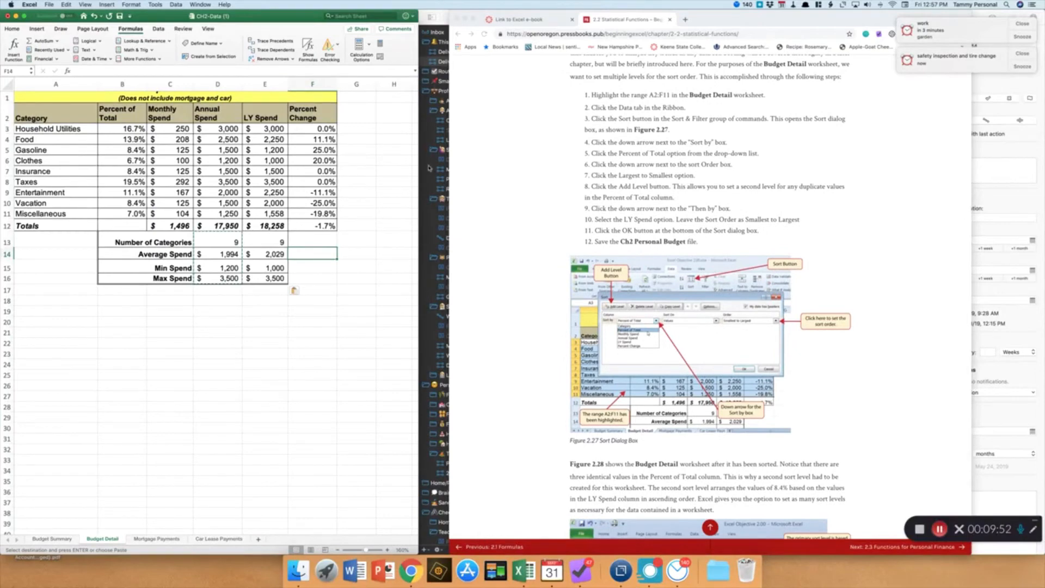
click(64, 118)
drag(64, 118, 307, 214)
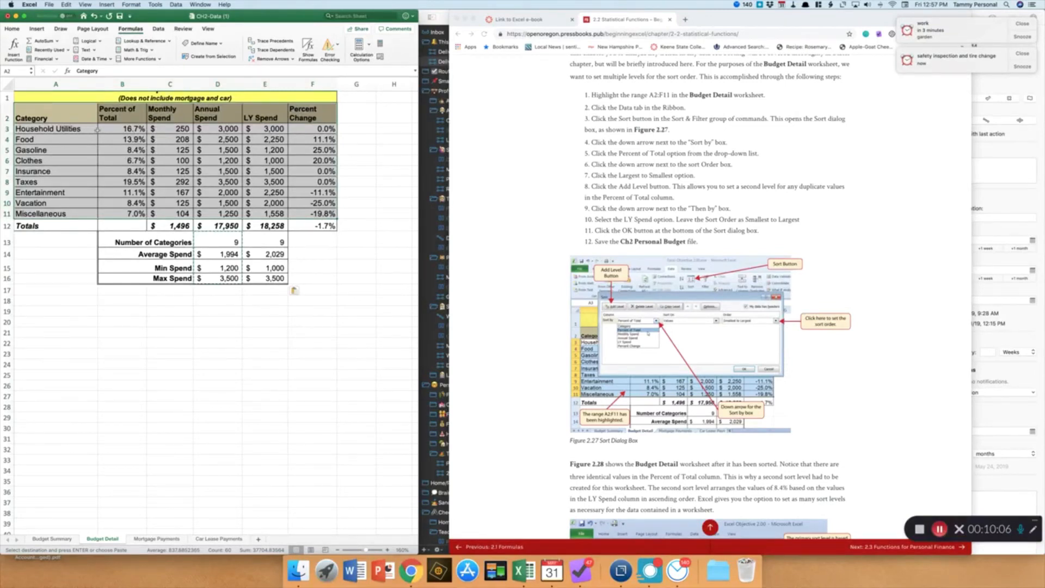
click(85, 265)
drag(51, 118, 305, 211)
drag(125, 111, 126, 212)
drag(73, 116, 319, 212)
double_click(159, 30)
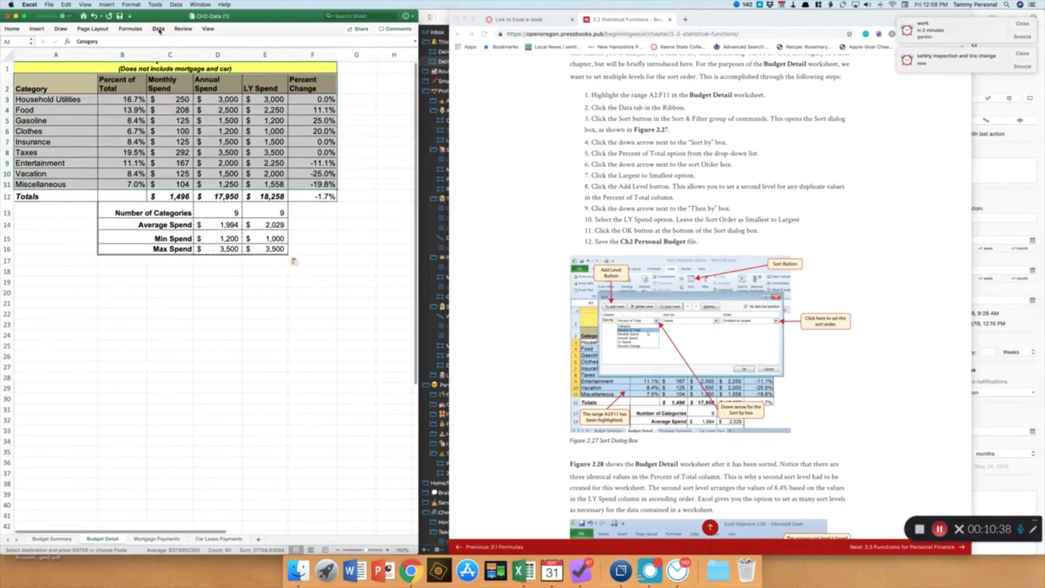
click(158, 29)
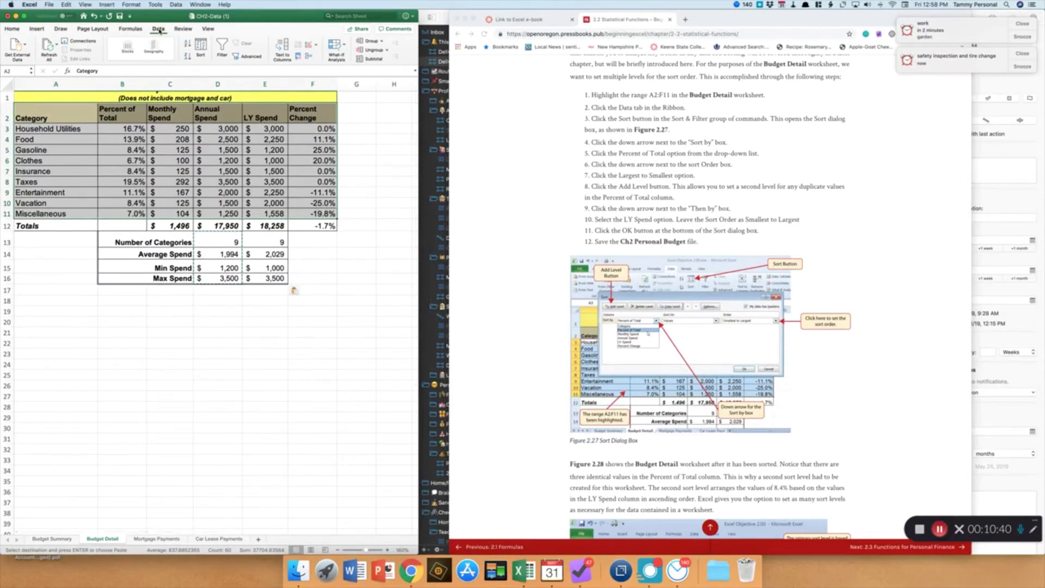
click(199, 49)
click(201, 48)
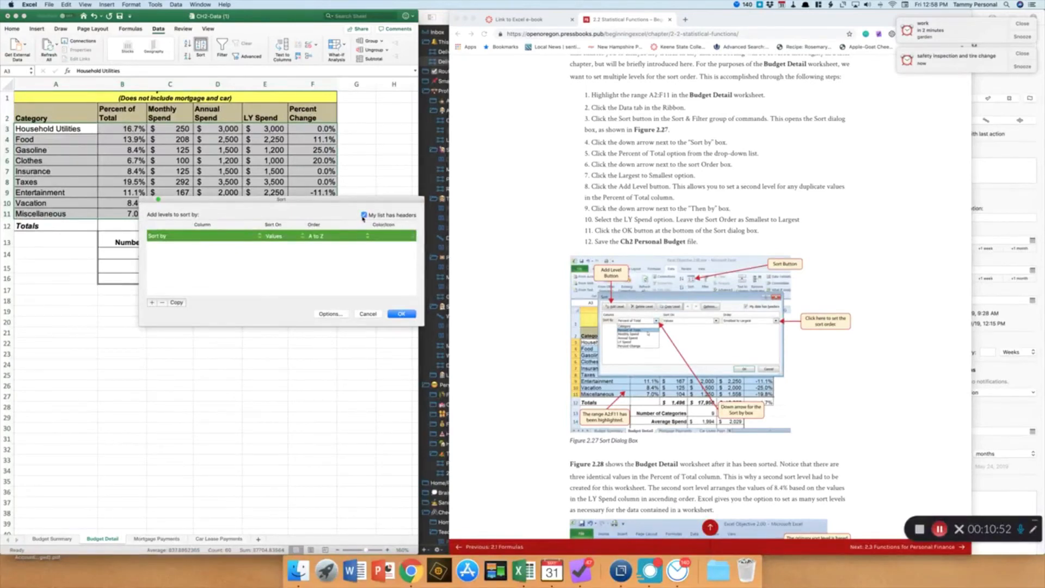
click(260, 240)
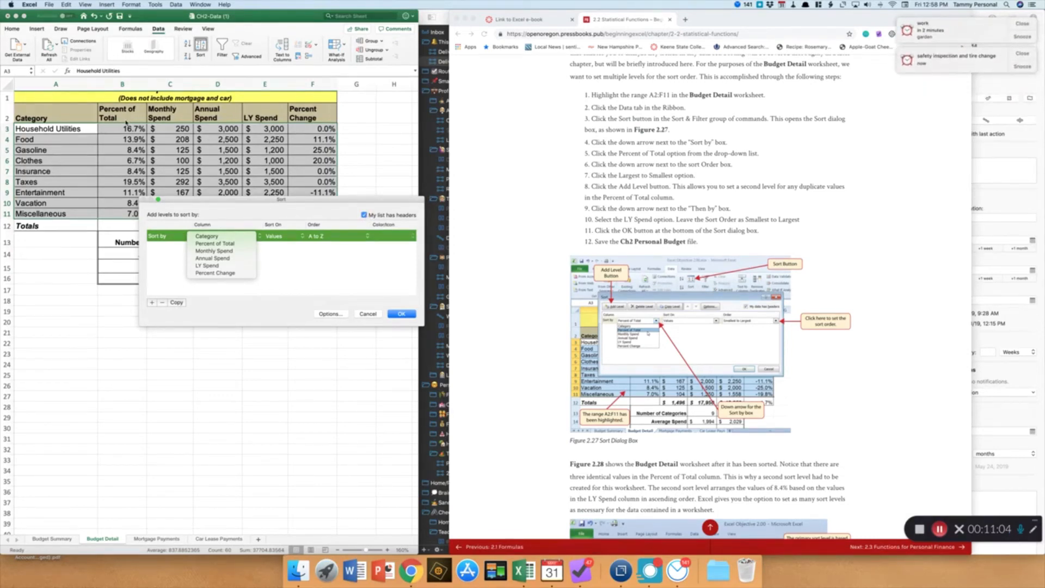
click(218, 245)
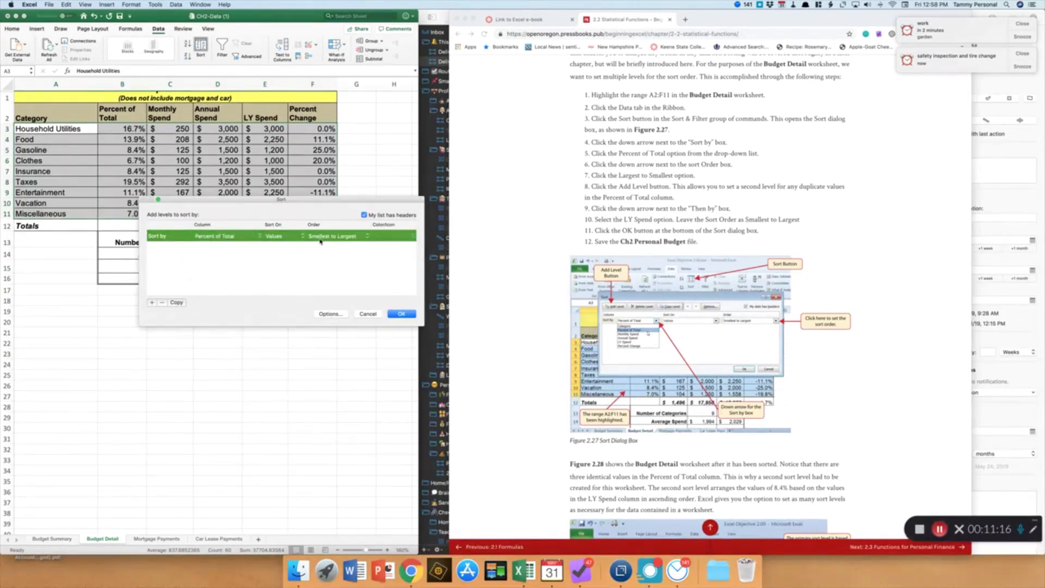
click(368, 238)
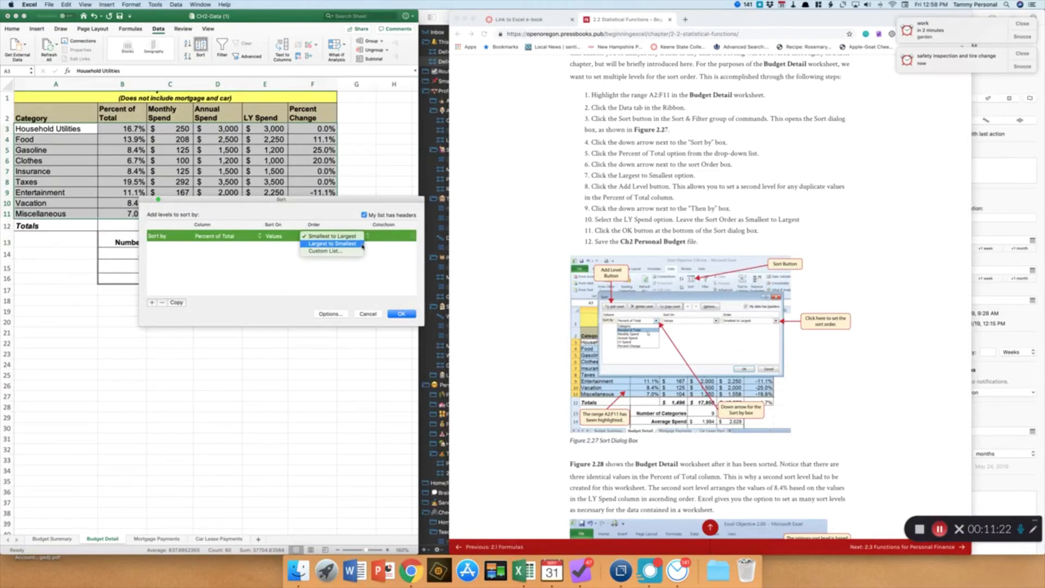
click(362, 245)
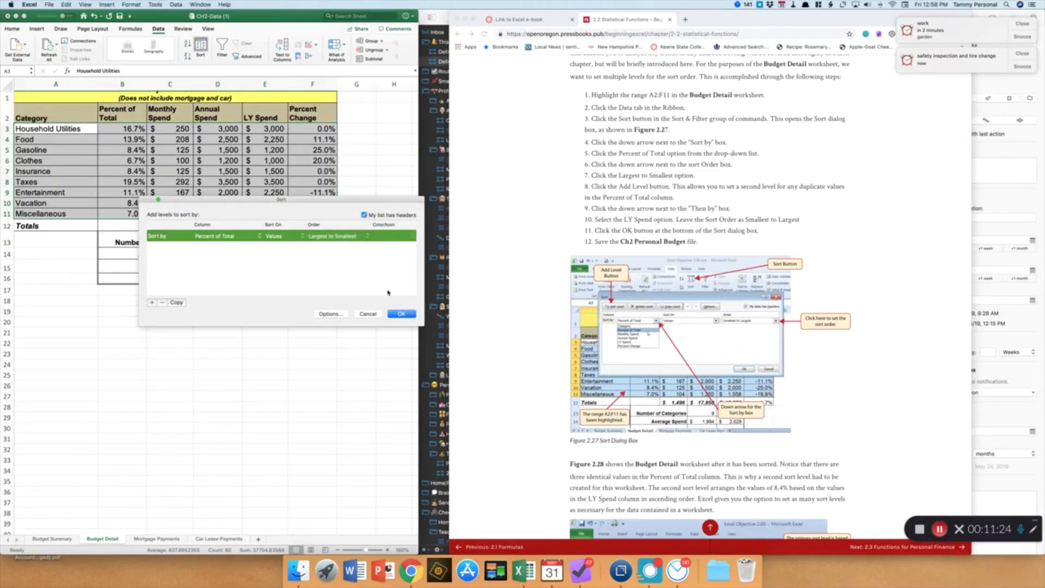
click(402, 314)
Compare the sorted Percent of Total values with the e-book's figure of the sorted Budget Detail worksheet
click(123, 129)
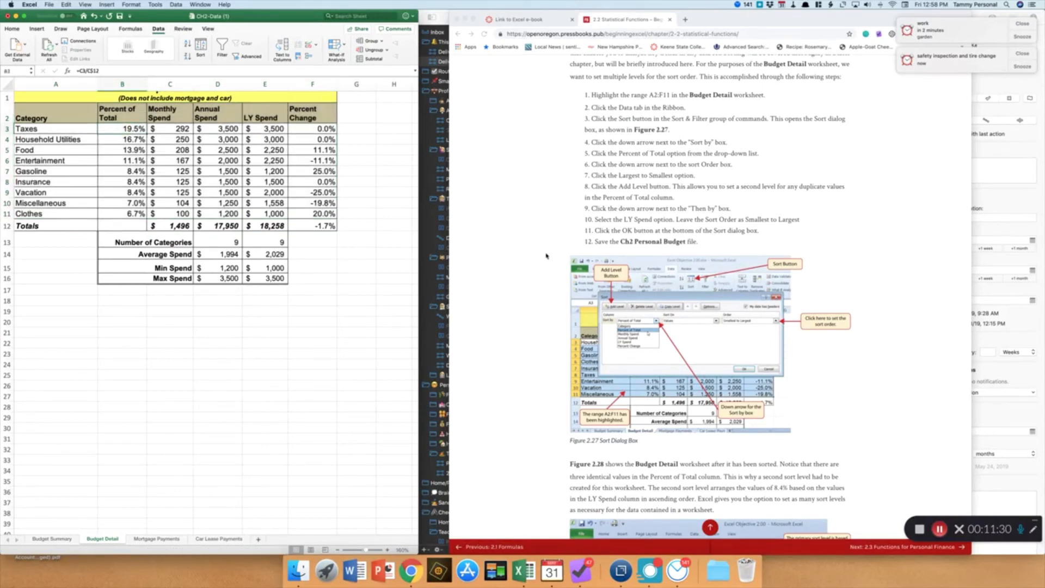
click(129, 203)
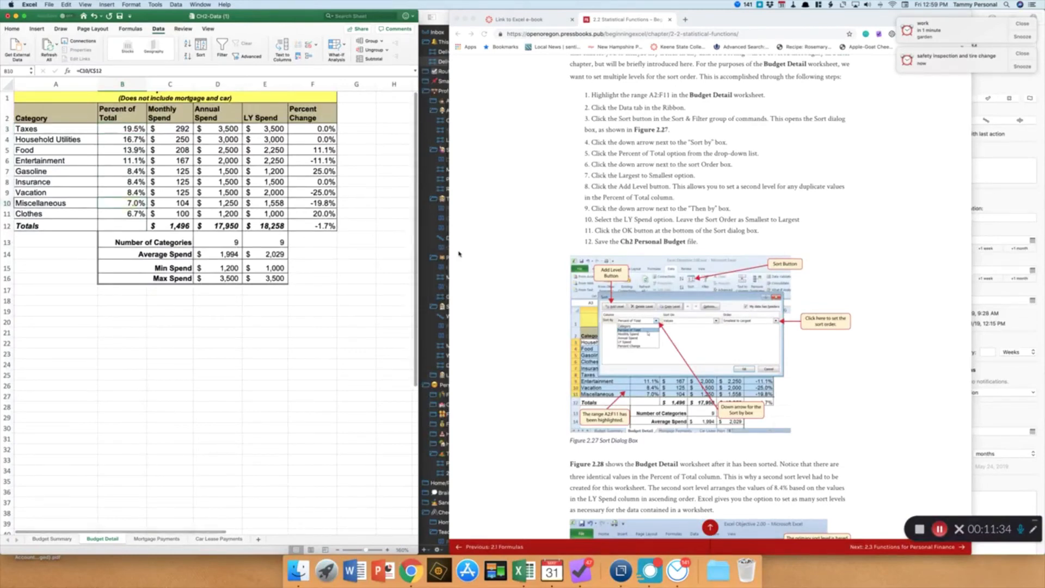
scroll(533, 284, down, 5)
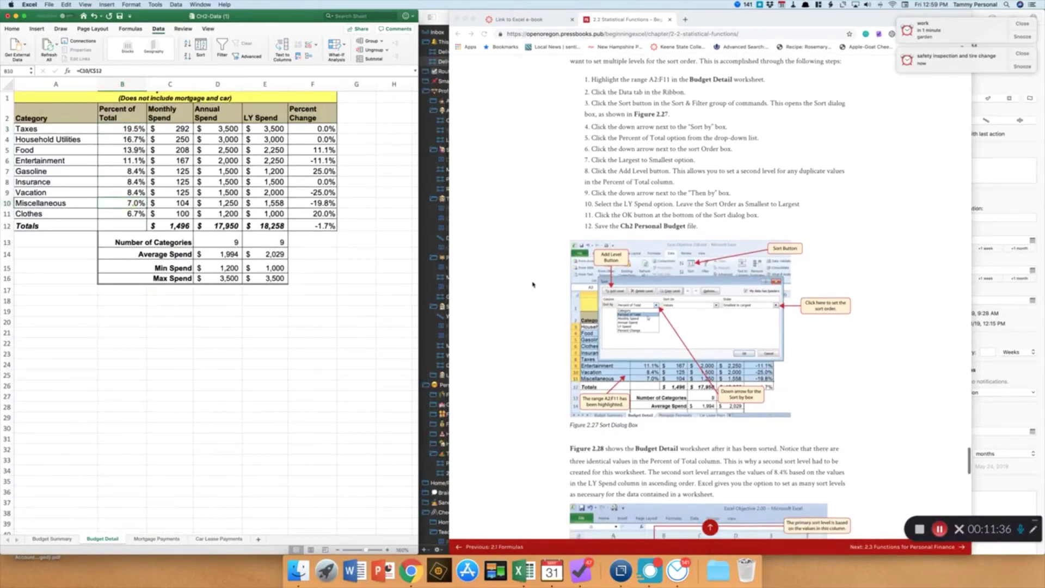
scroll(533, 285, down, 10)
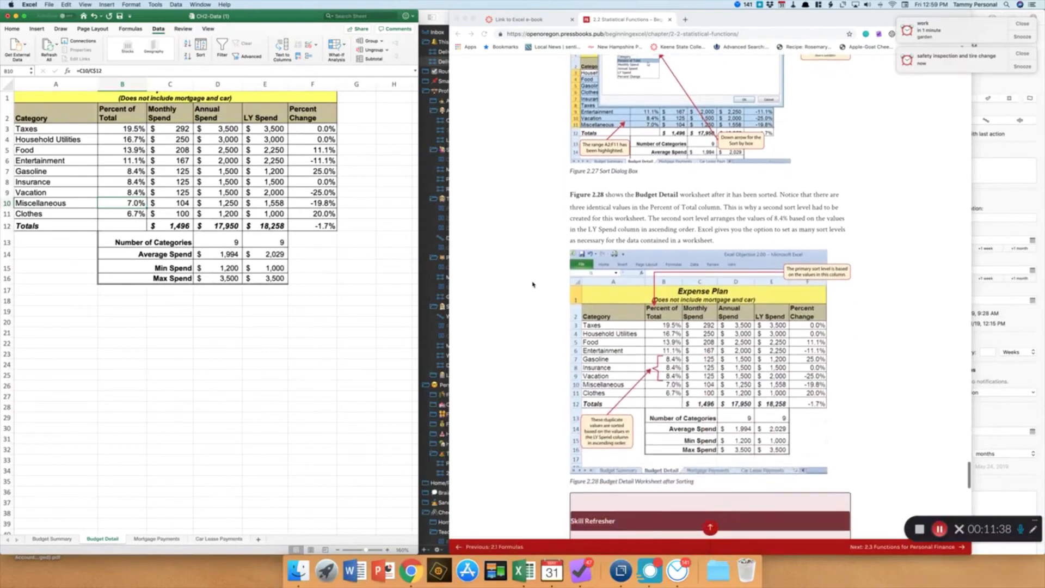
scroll(533, 285, down, 5)
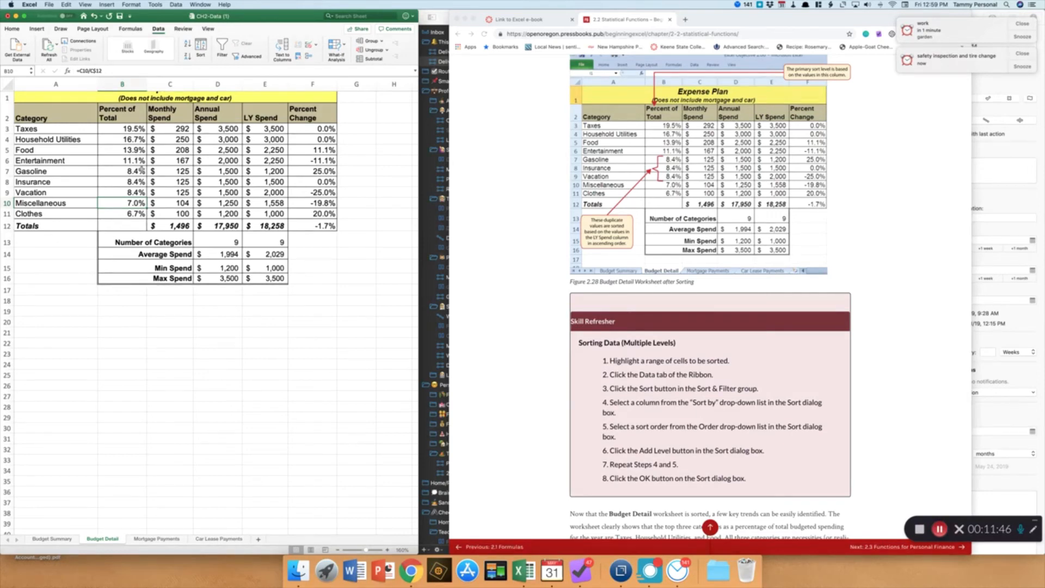
click(141, 171)
click(139, 182)
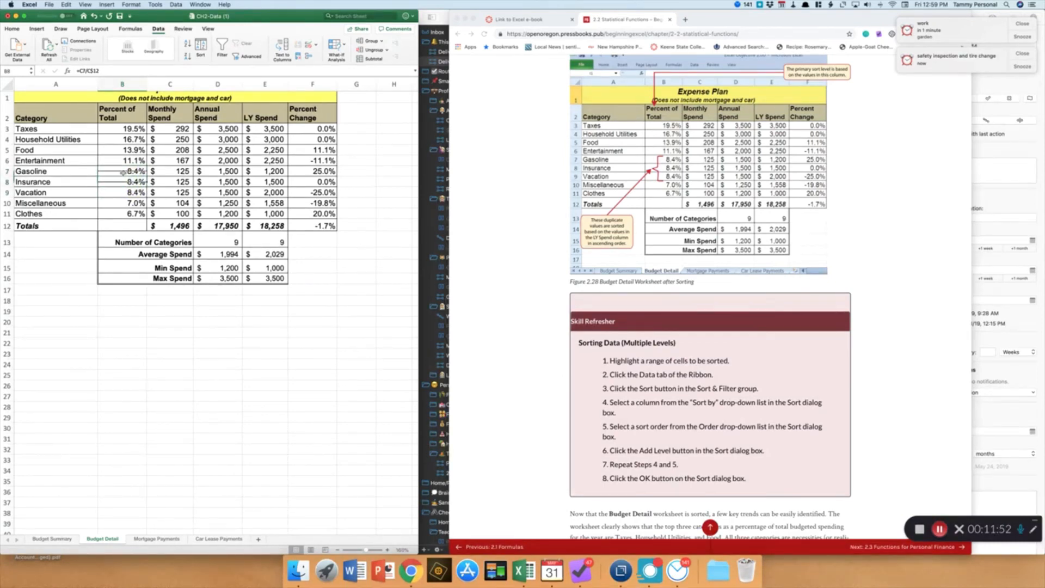
Read the e-book's explanation of the second sort level and its Skill Refresher steps for multi-level sorting
click(126, 172)
scroll(547, 185, up, 5)
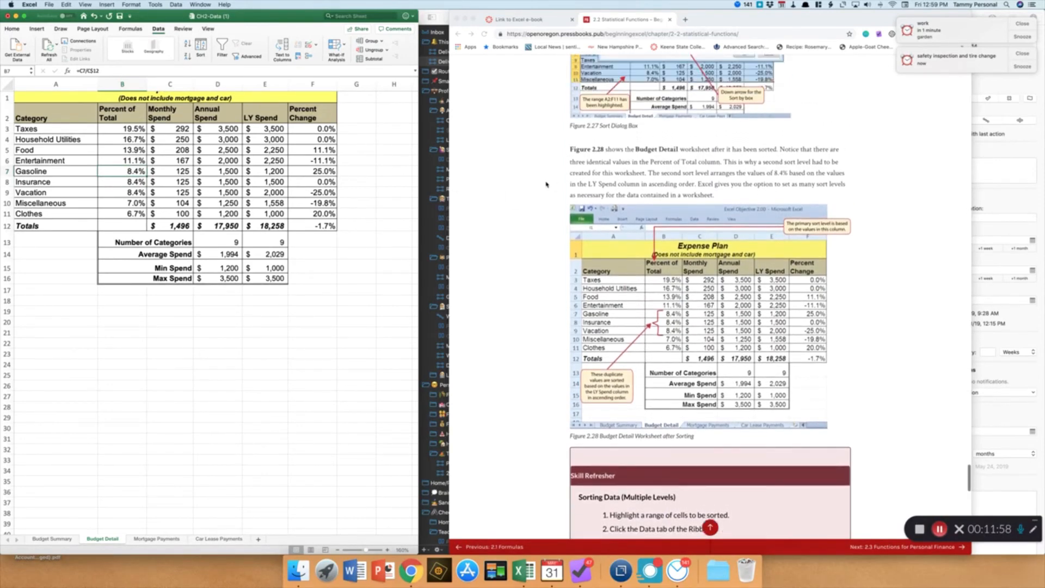
scroll(547, 185, up, 2)
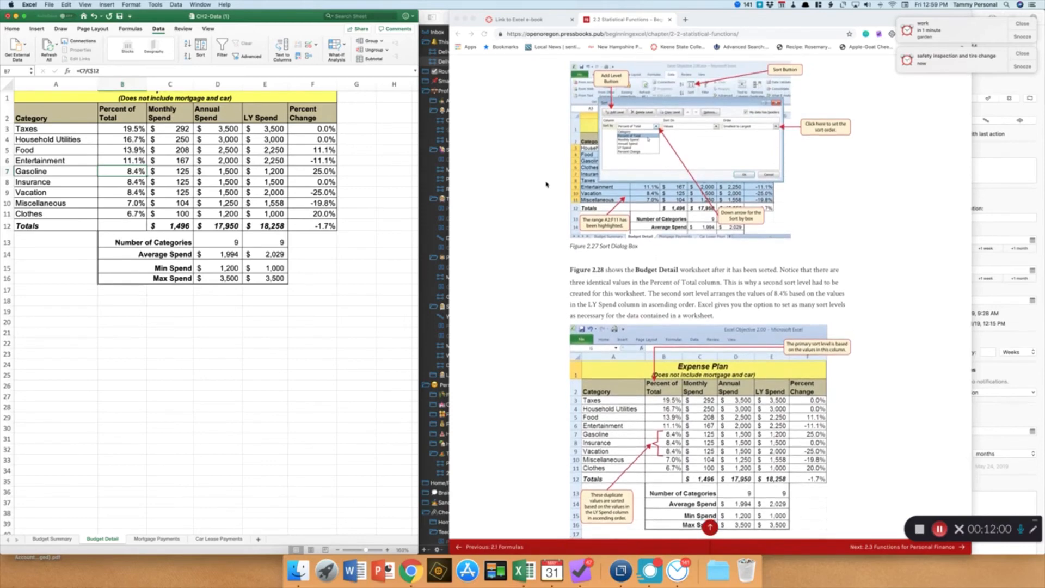
scroll(546, 185, down, 3)
scroll(547, 185, down, 3)
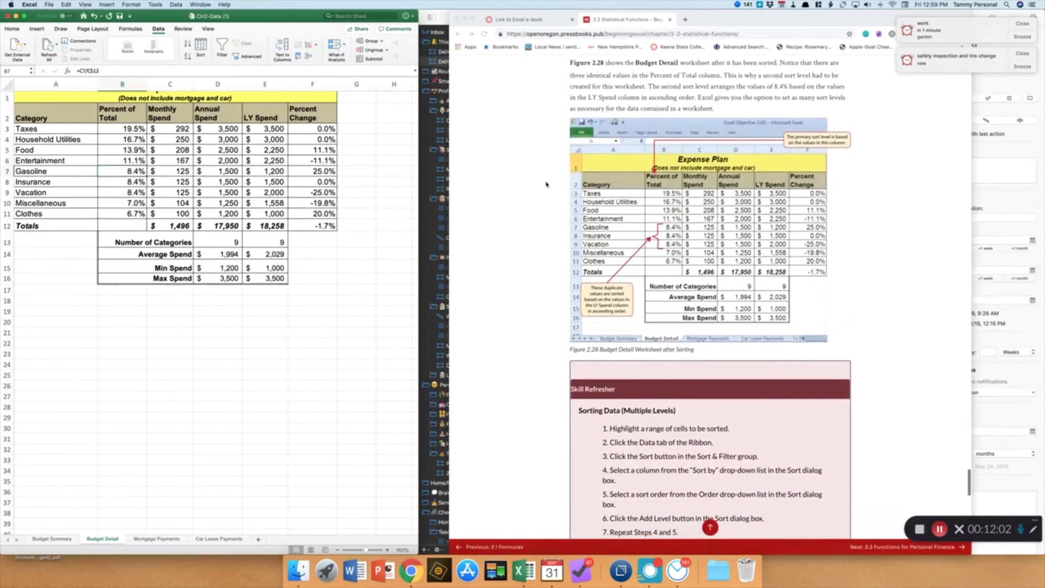
scroll(547, 185, down, 5)
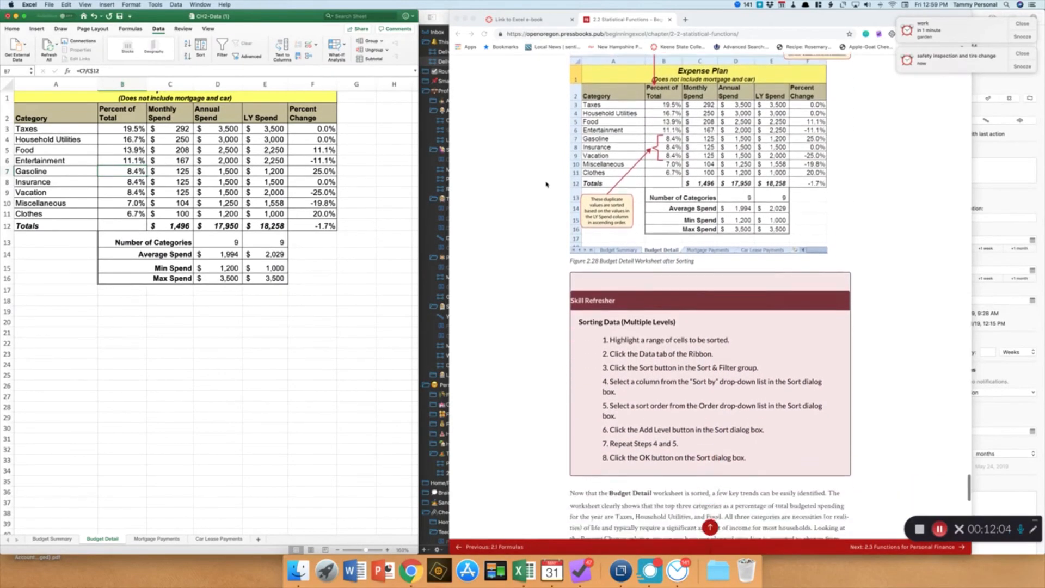
scroll(547, 185, down, 2)
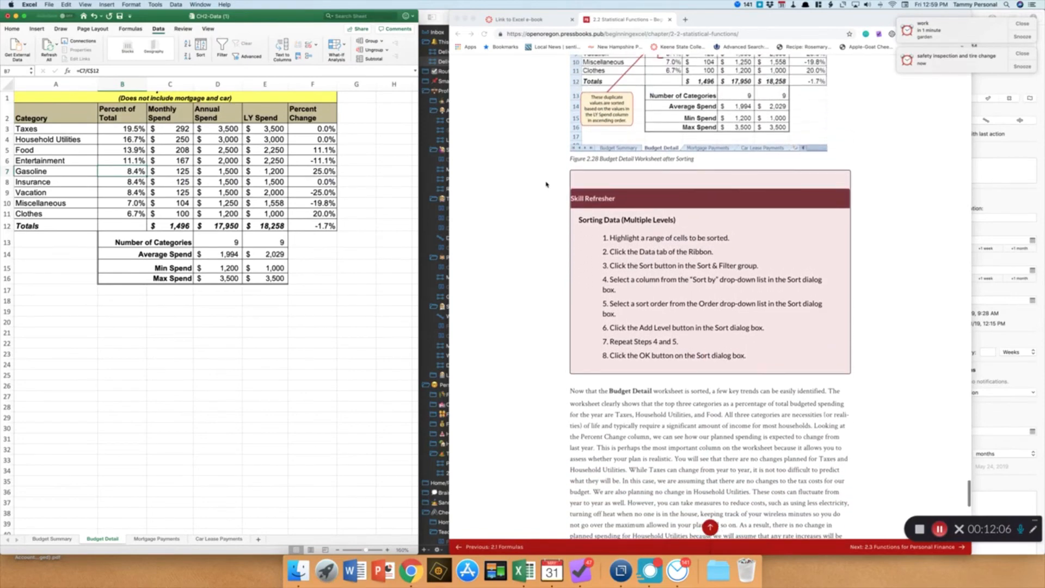
scroll(547, 186, down, 6)
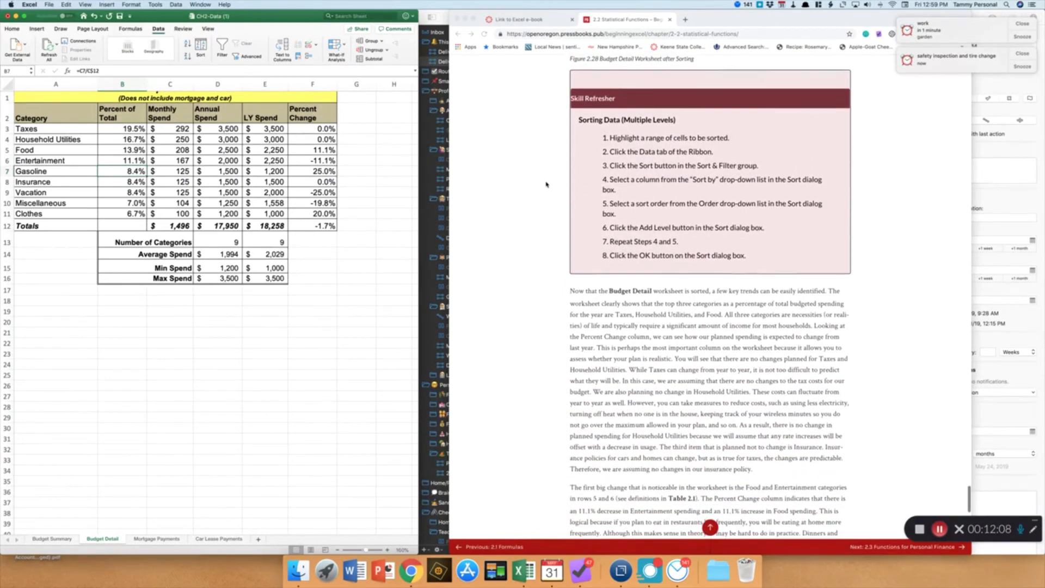
scroll(547, 185, down, 2)
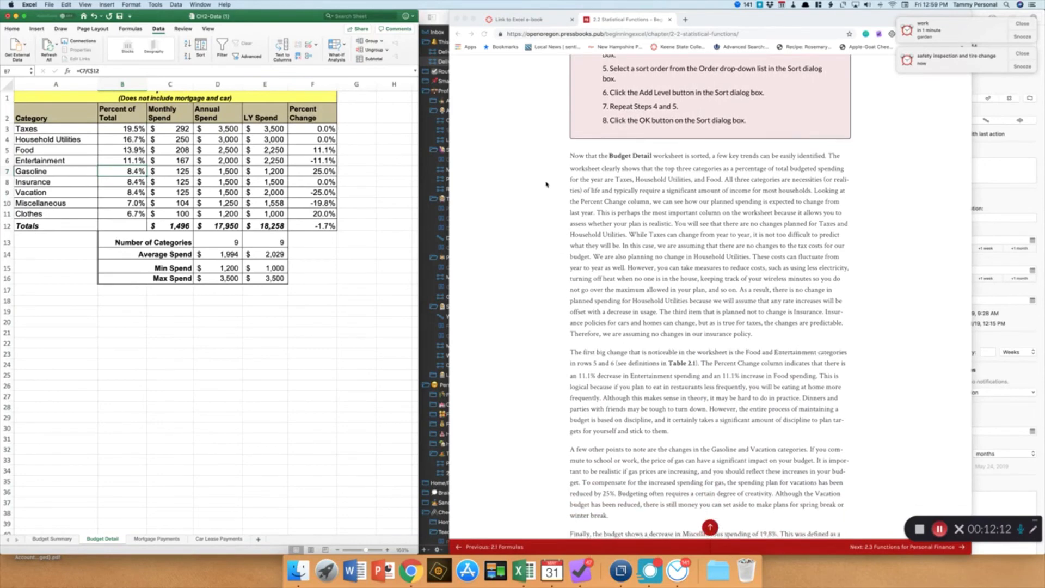
scroll(547, 184, down, 1)
scroll(103, 136, up, 1)
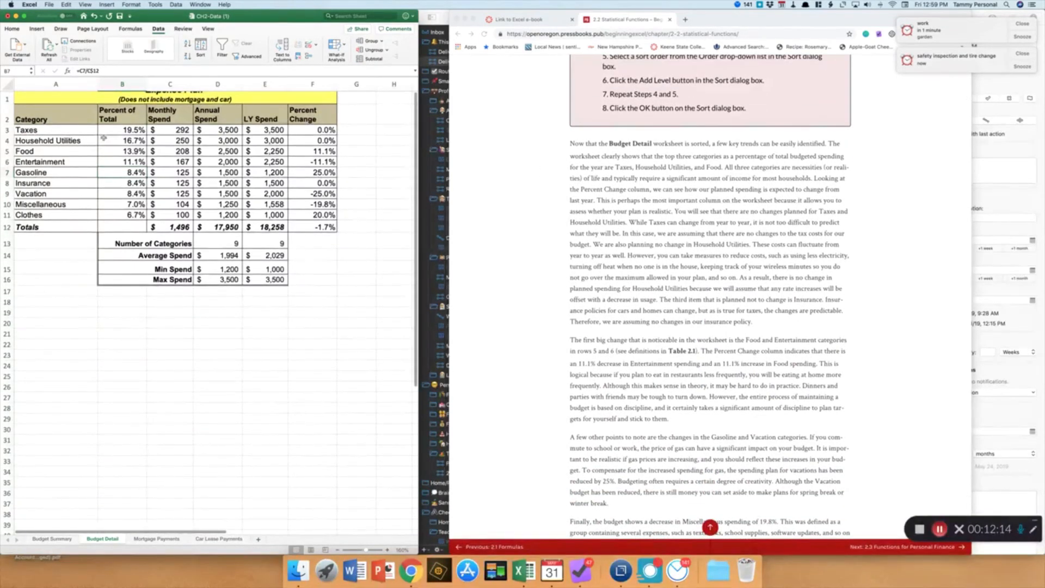
Re-sort A2:F11 by Percent of Total largest to smallest, adding a second level on LY Spend smallest to largest
drag(129, 171, 127, 193)
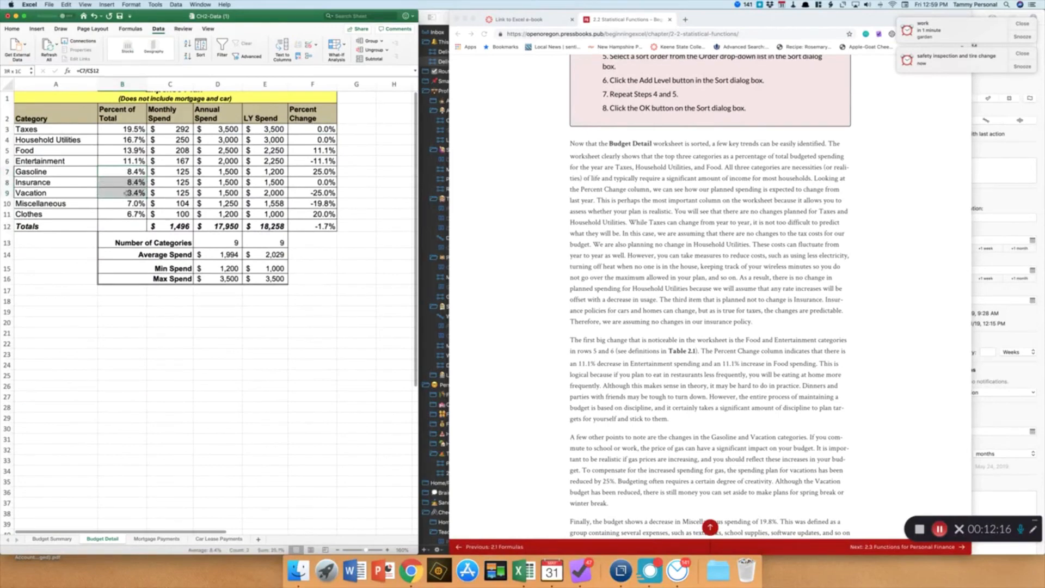
click(159, 190)
click(159, 172)
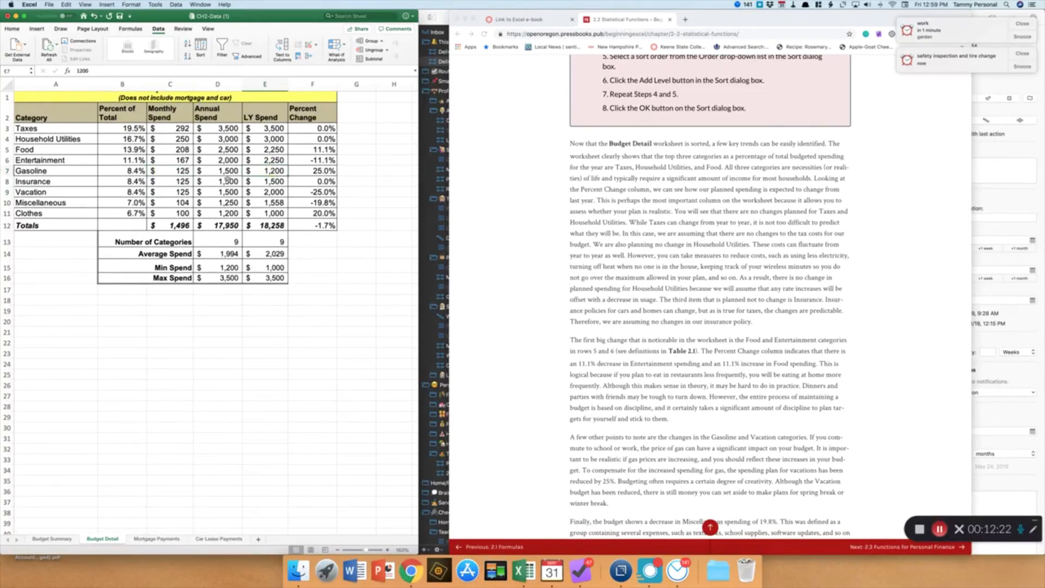
click(274, 191)
scroll(78, 162, up, 2)
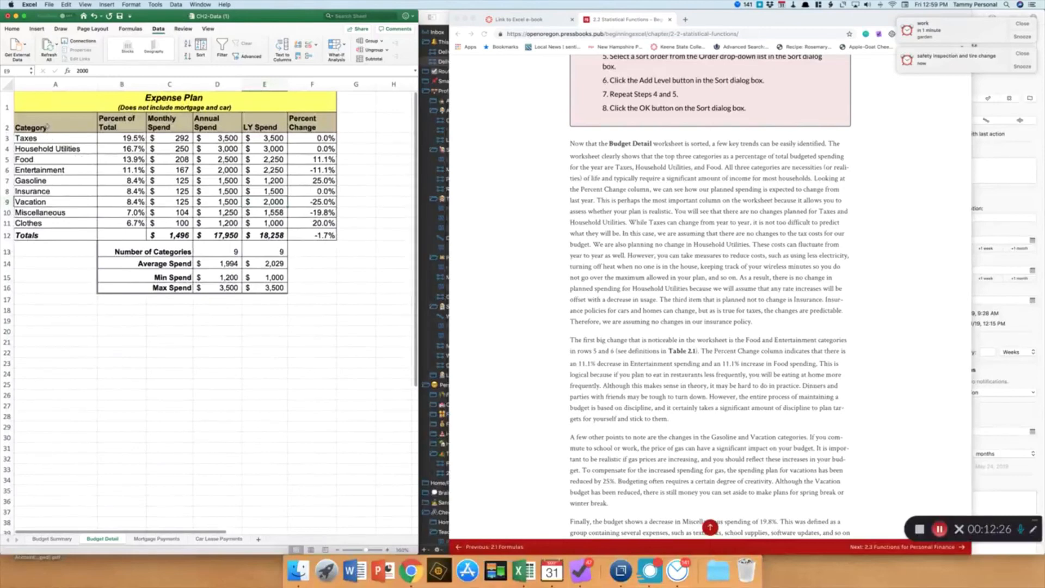
mouse_move(43, 129)
mouse_down()
mouse_move(174, 132)
mouse_move(294, 179)
mouse_move(309, 222)
mouse_up()
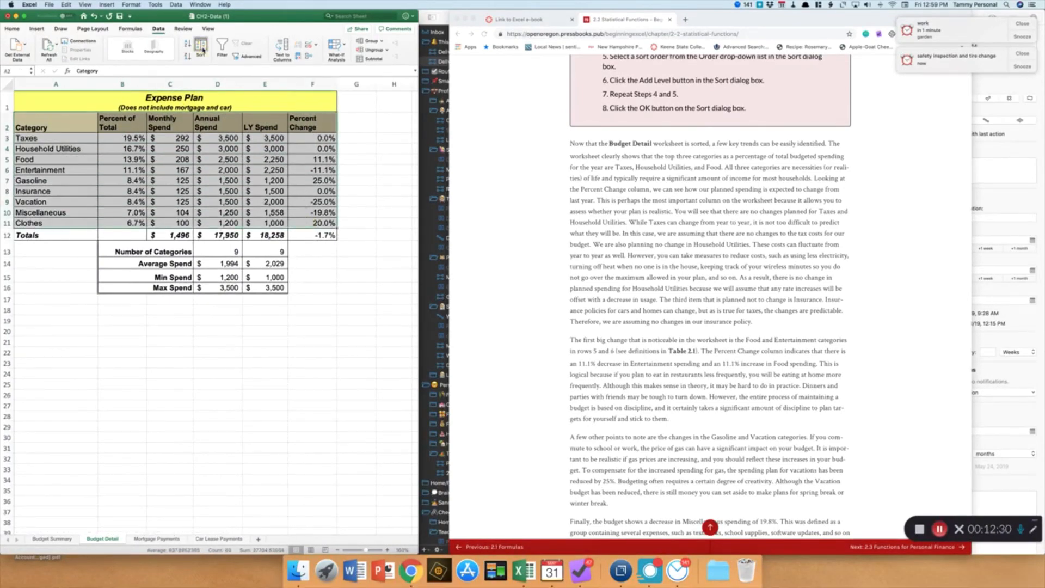
click(202, 48)
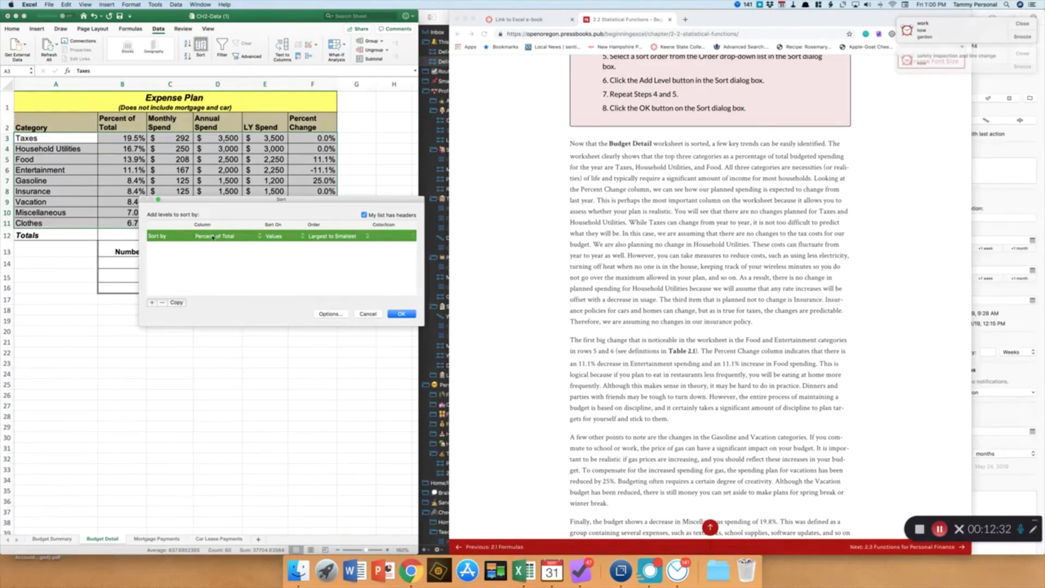
click(152, 303)
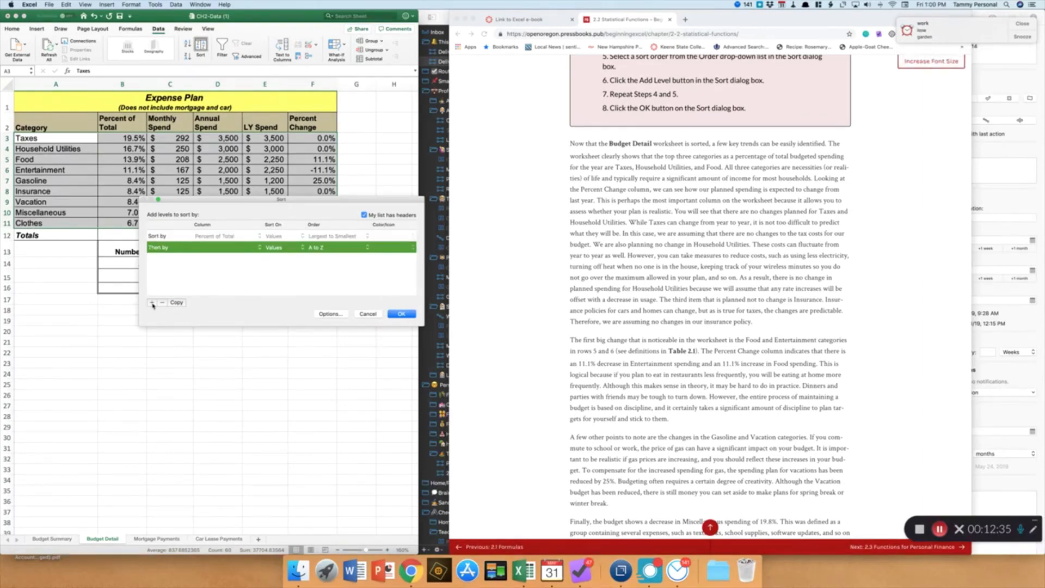
click(256, 253)
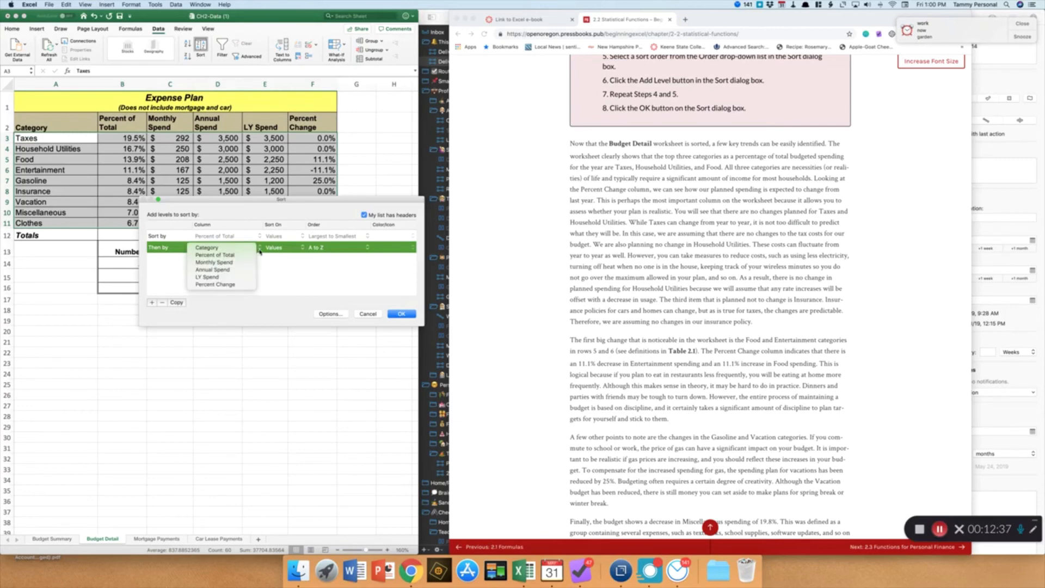
click(225, 278)
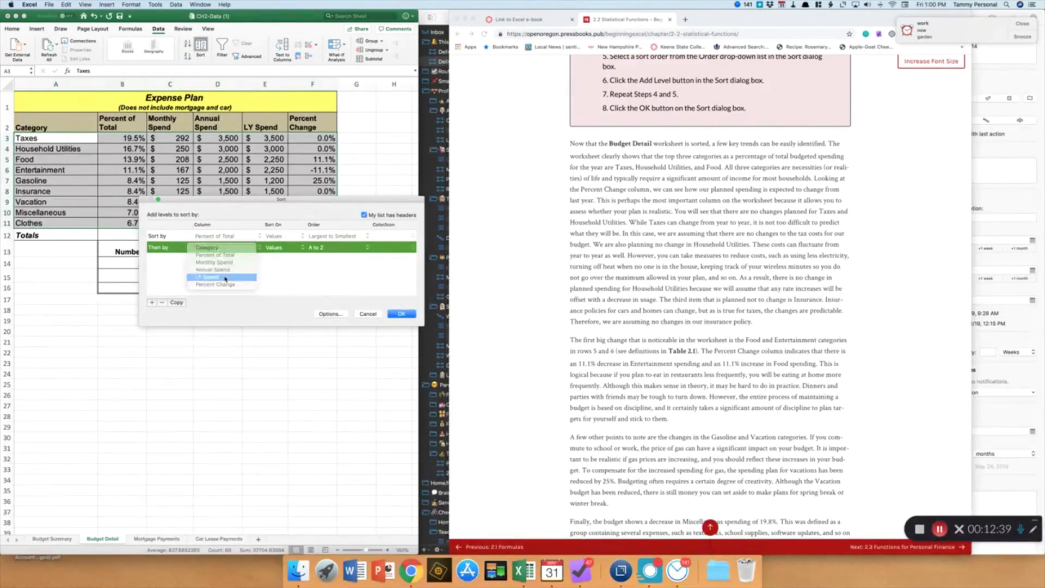
click(350, 253)
click(356, 256)
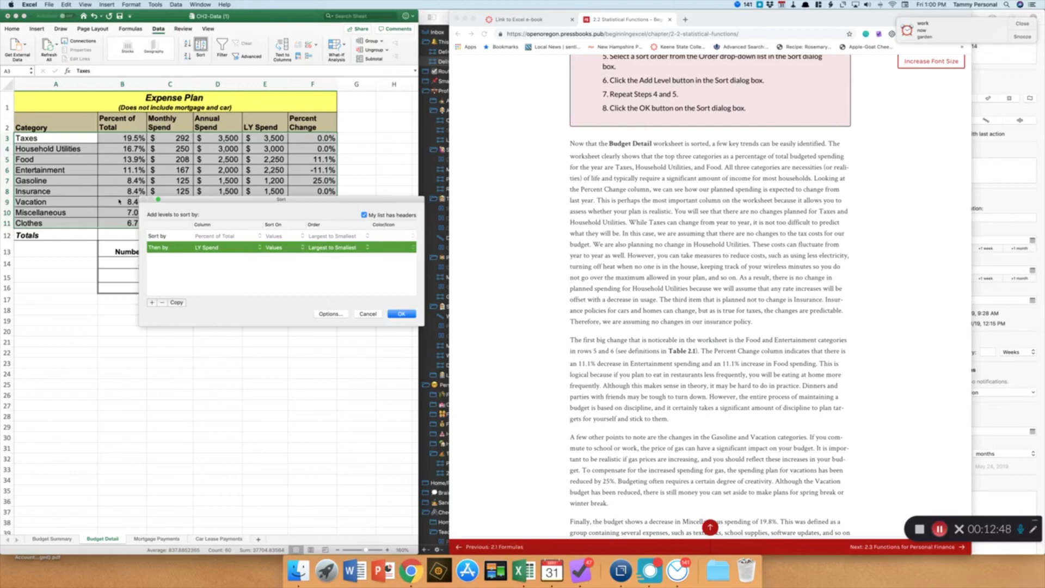
click(402, 314)
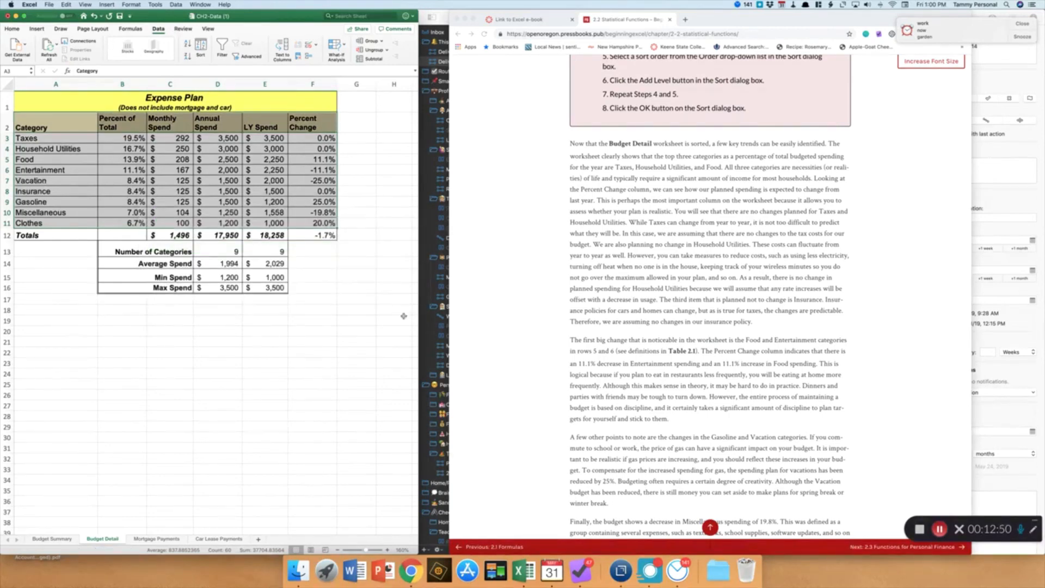
Check the re-sorted rows with tied Percent of Total values against the e-book's discussion of the sorted worksheet
click(269, 182)
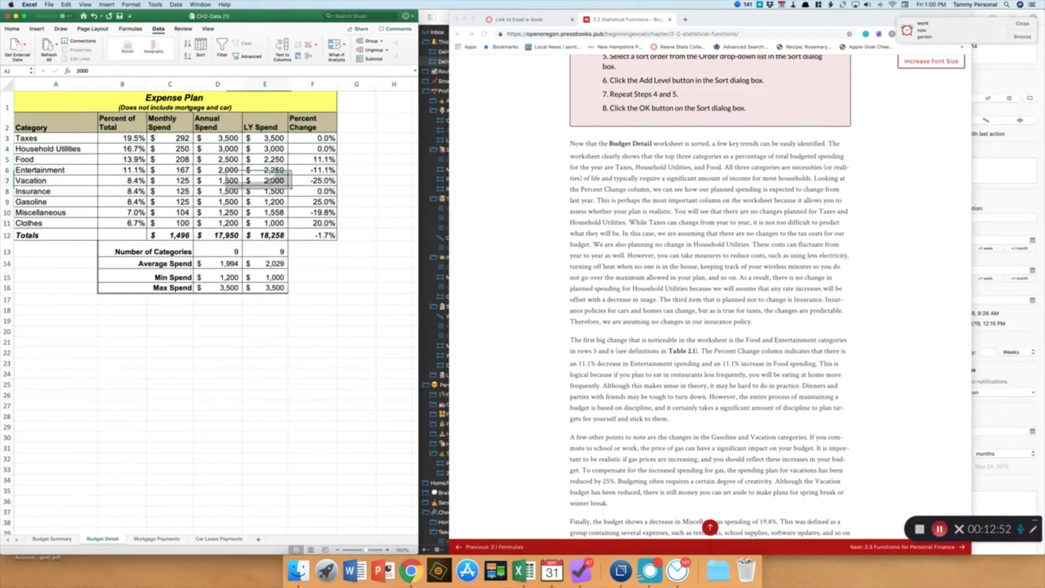
click(73, 190)
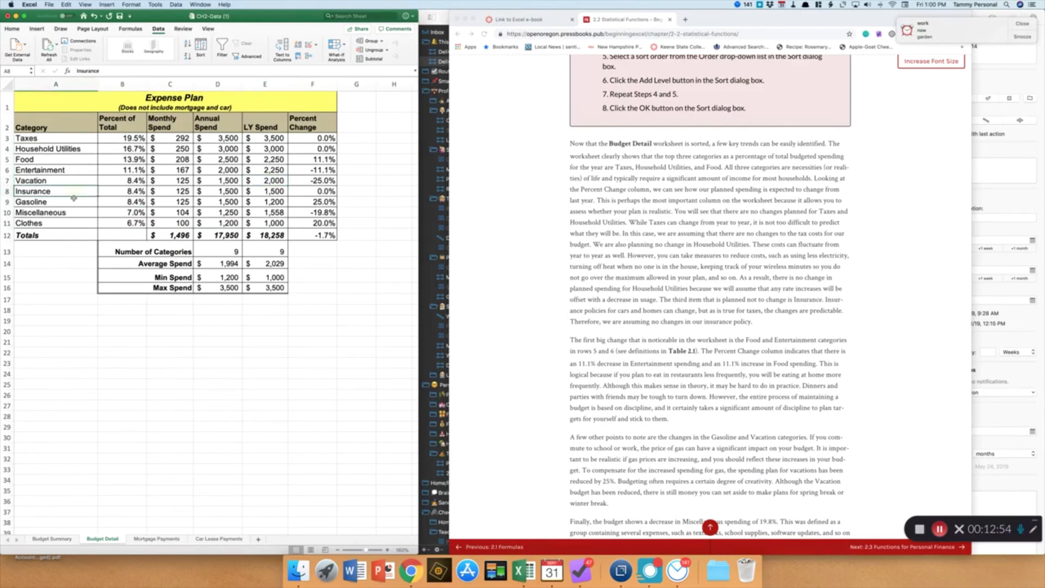
click(74, 200)
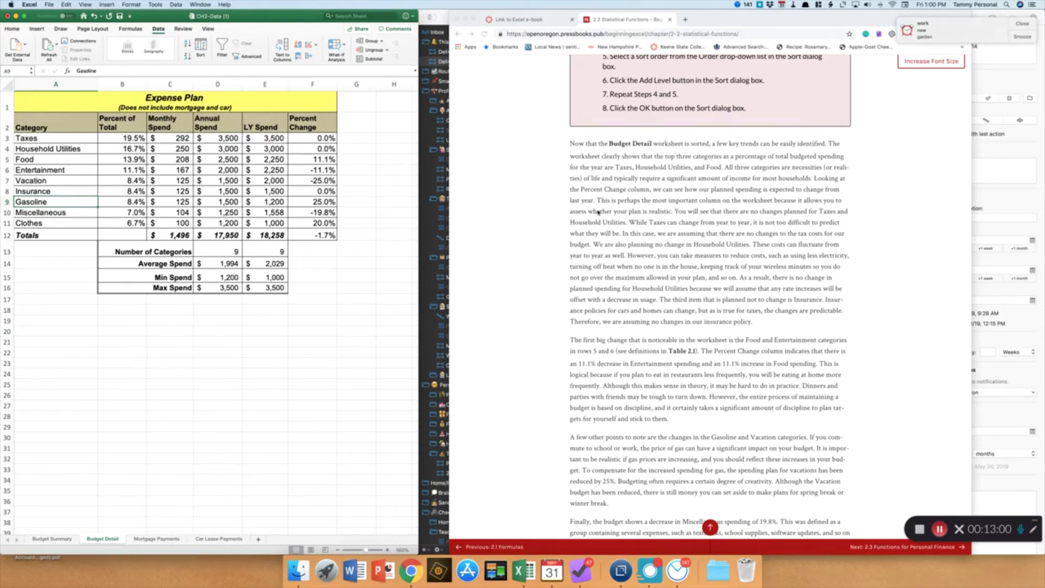
scroll(697, 309, down, 1)
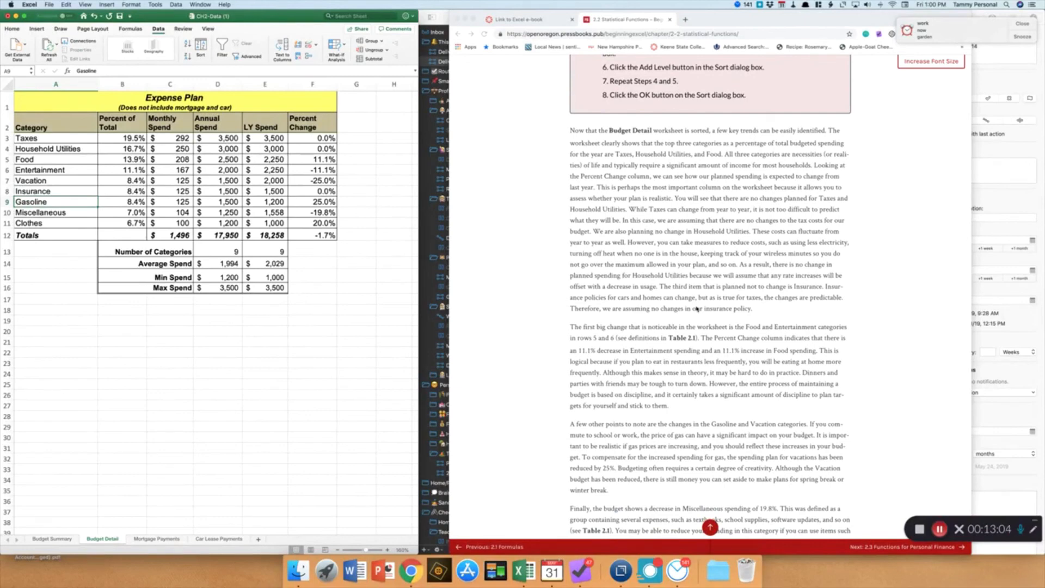
scroll(697, 309, down, 5)
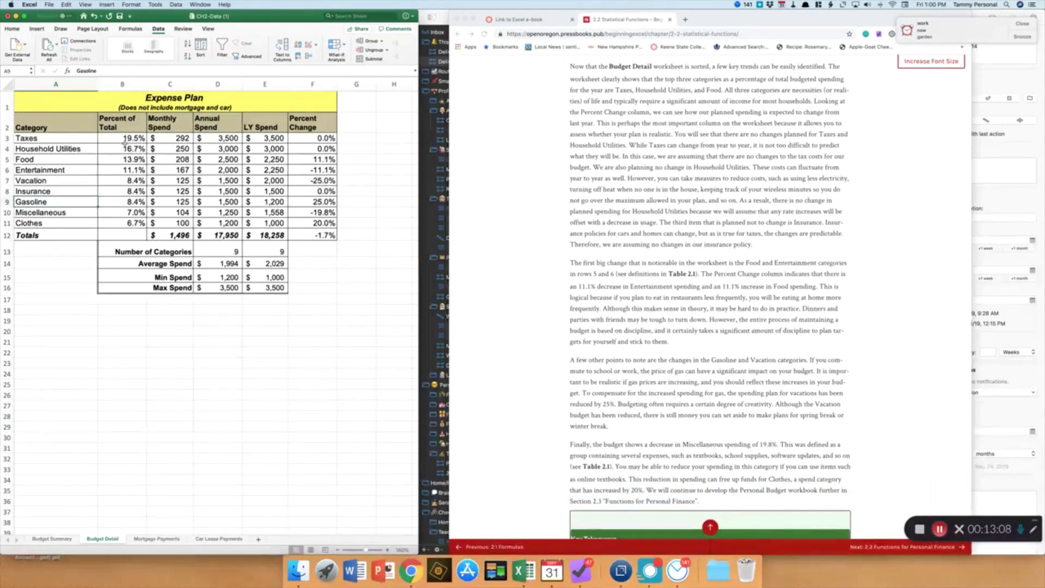
click(126, 140)
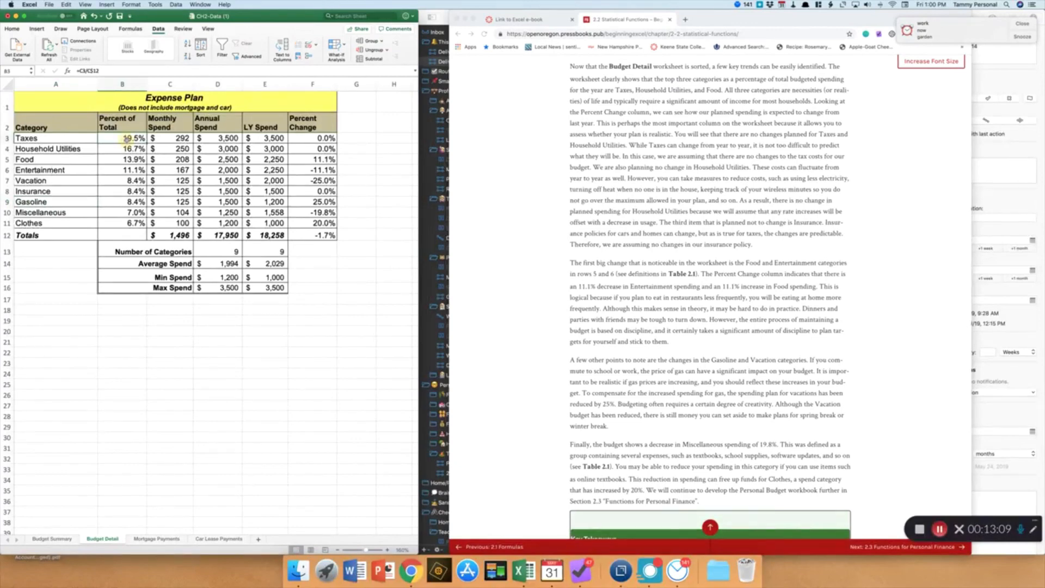
click(301, 137)
click(107, 151)
click(103, 160)
Read the e-book's Key Takeaways section summarizing statistical functions and multi-level sorting
scroll(546, 213, down, 5)
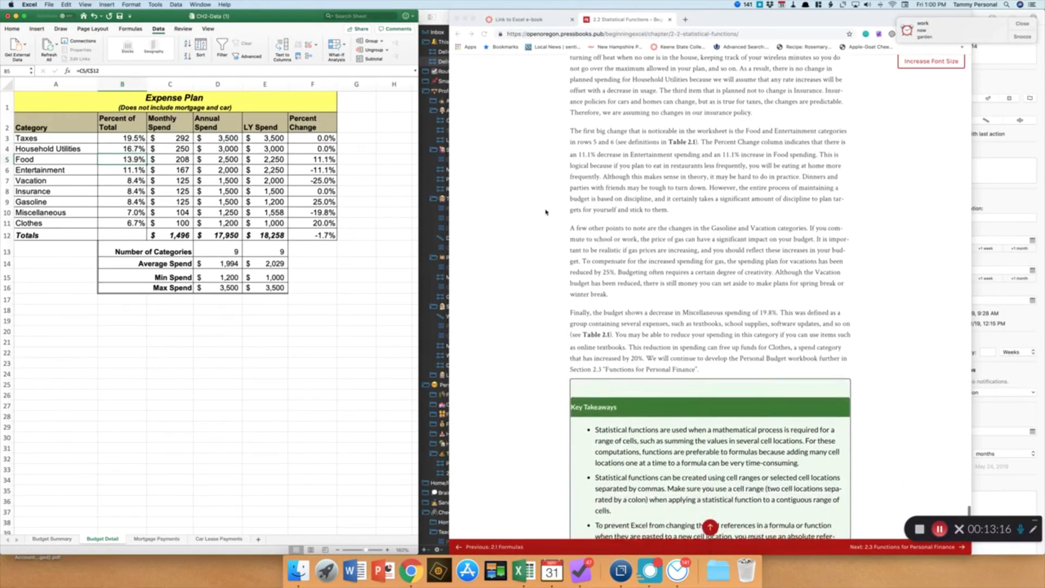
scroll(546, 213, down, 7)
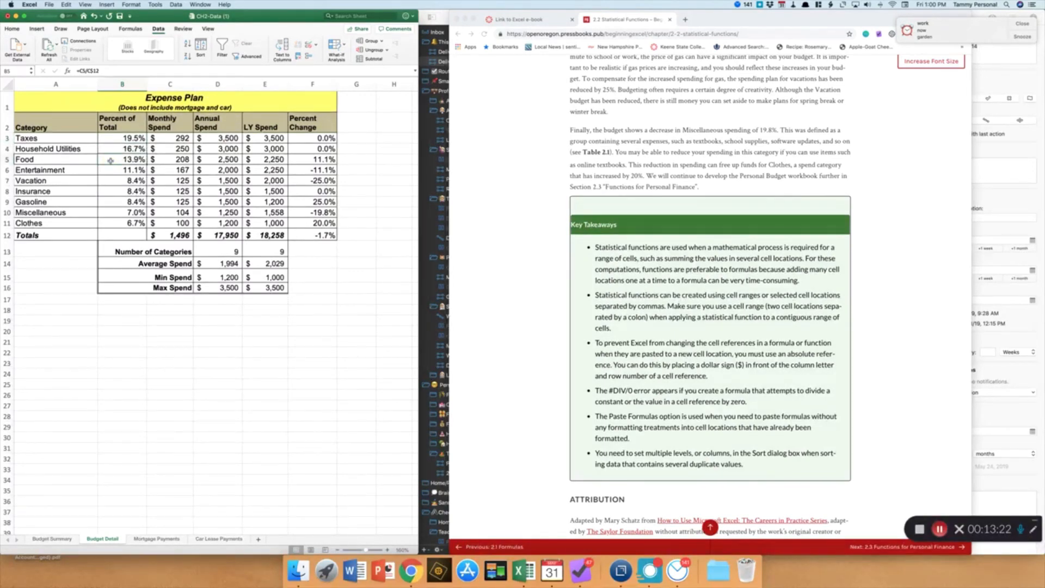
scroll(111, 161, down, 2)
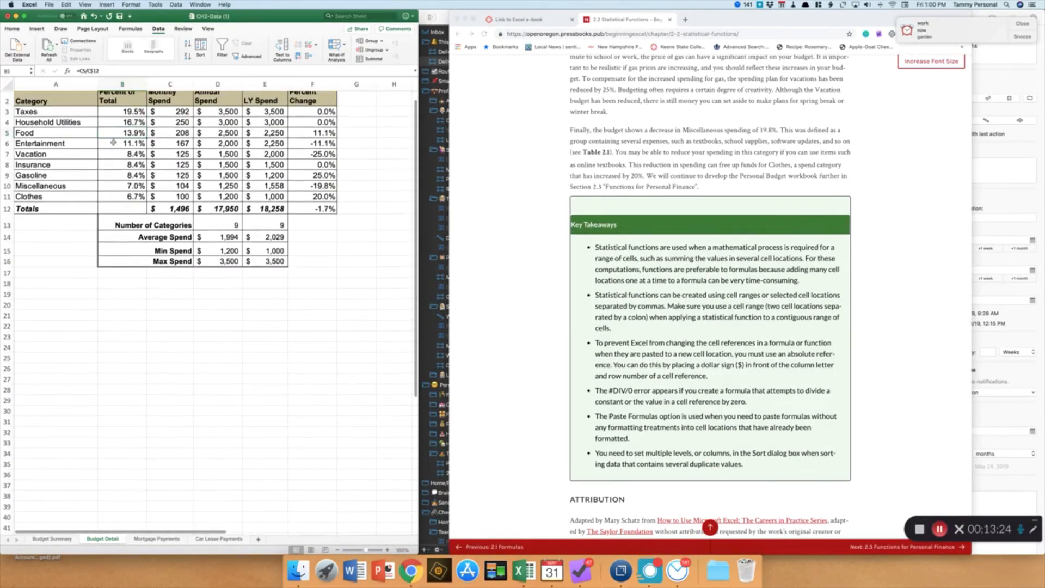
scroll(111, 158, up, 2)
click(111, 137)
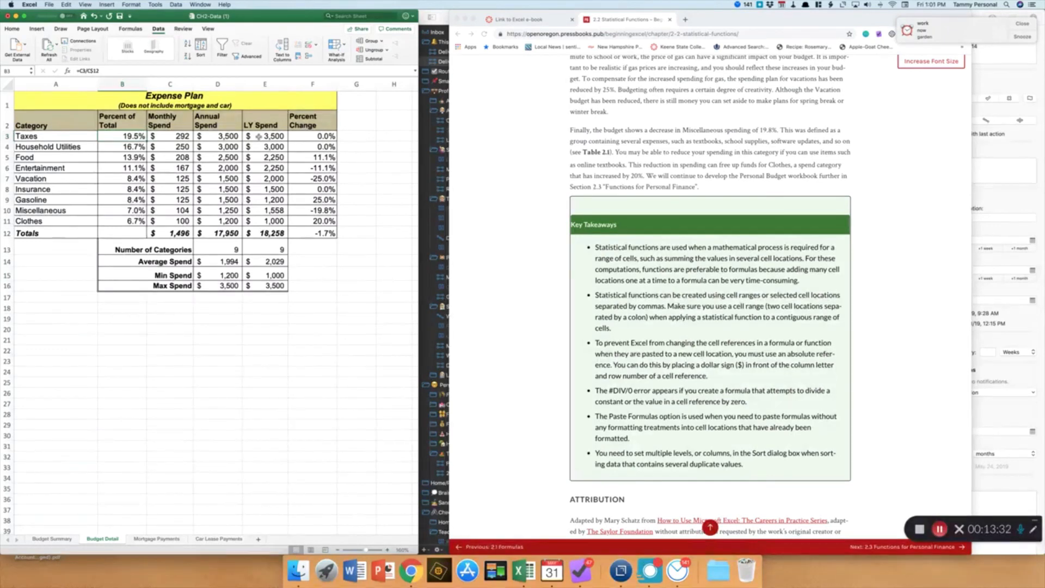
scroll(259, 136, down, 1)
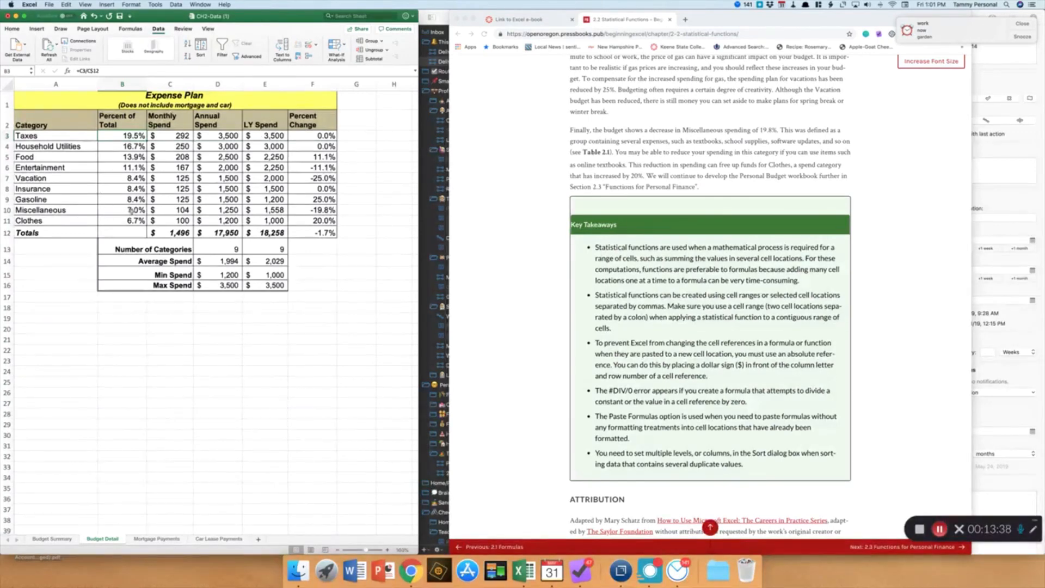
scroll(228, 211, up, 1)
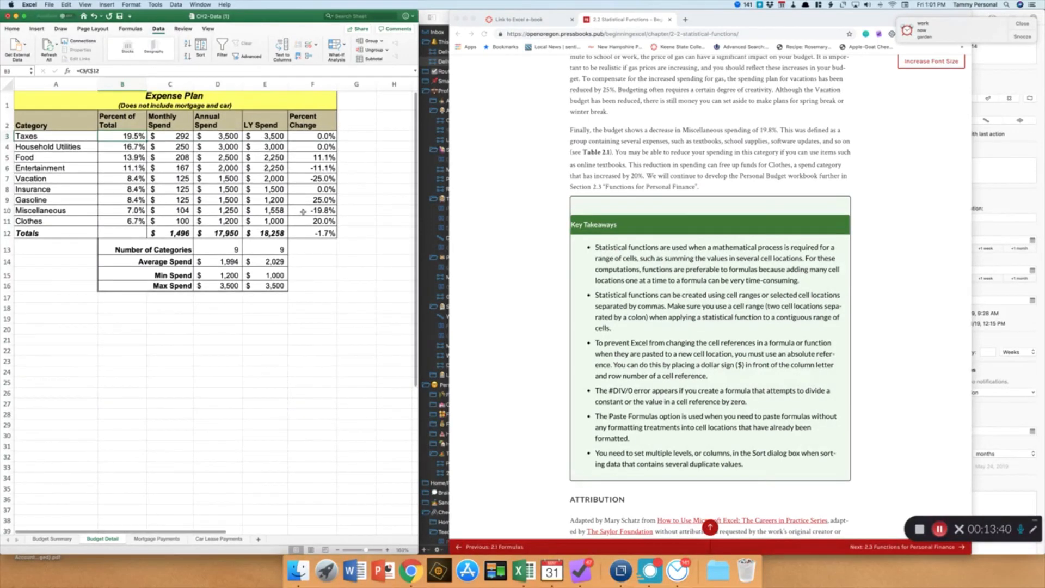
click(110, 180)
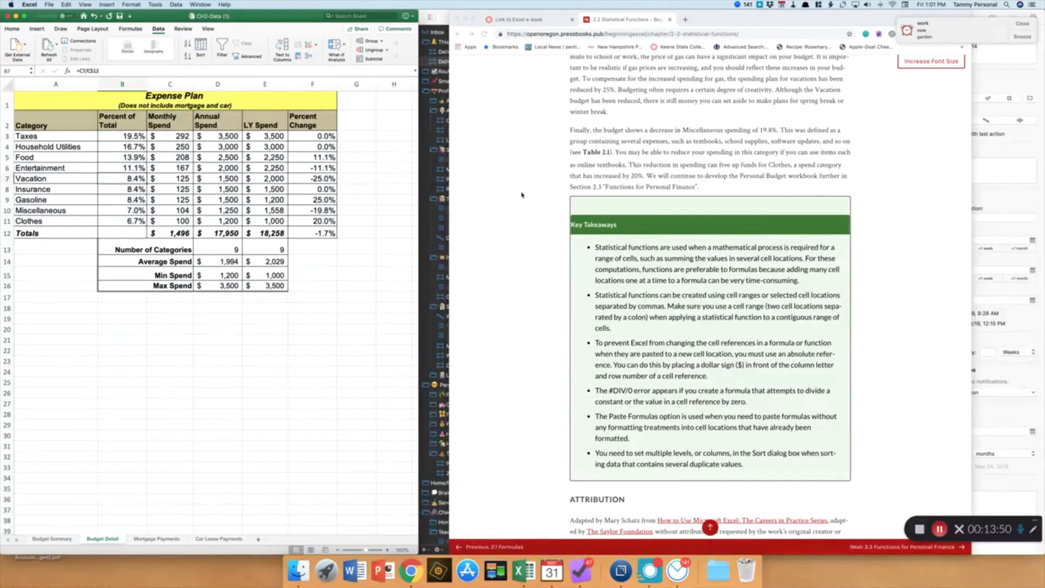